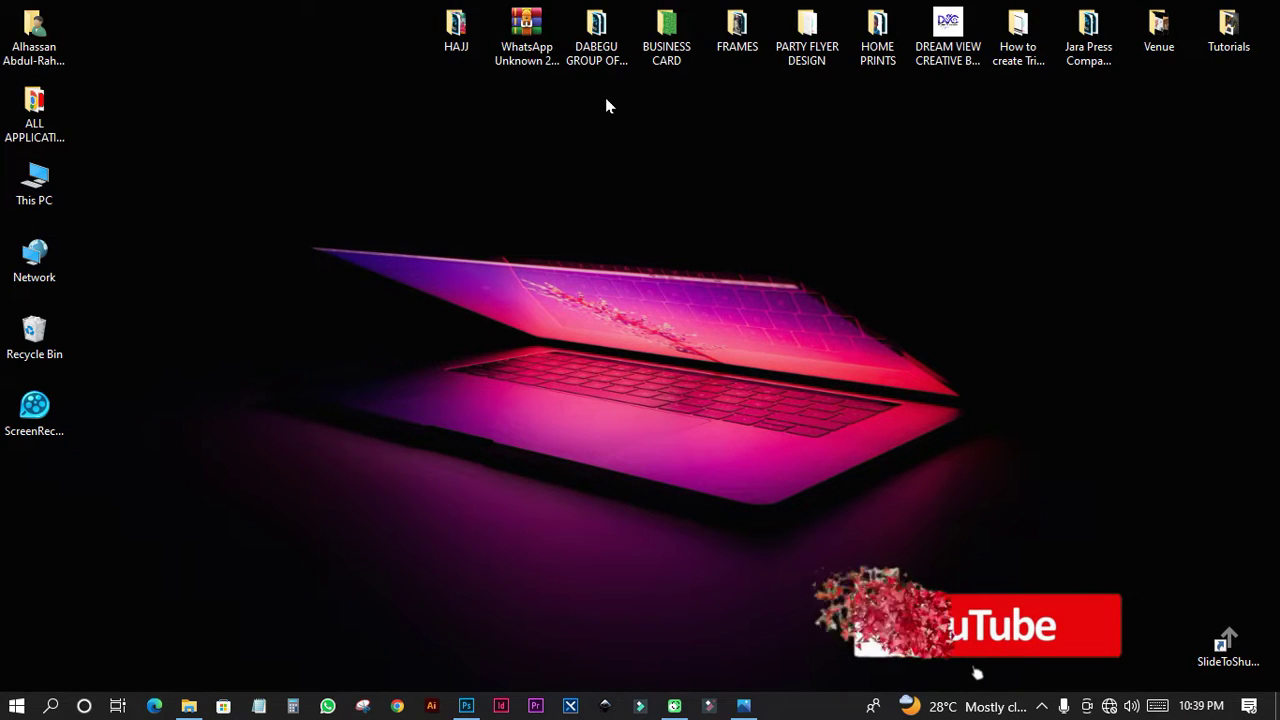
Step: Open the LOGO DESIGN folder inside the DABEGU GROUP OF COMPANIES folder on the desktop
double_click(592, 33)
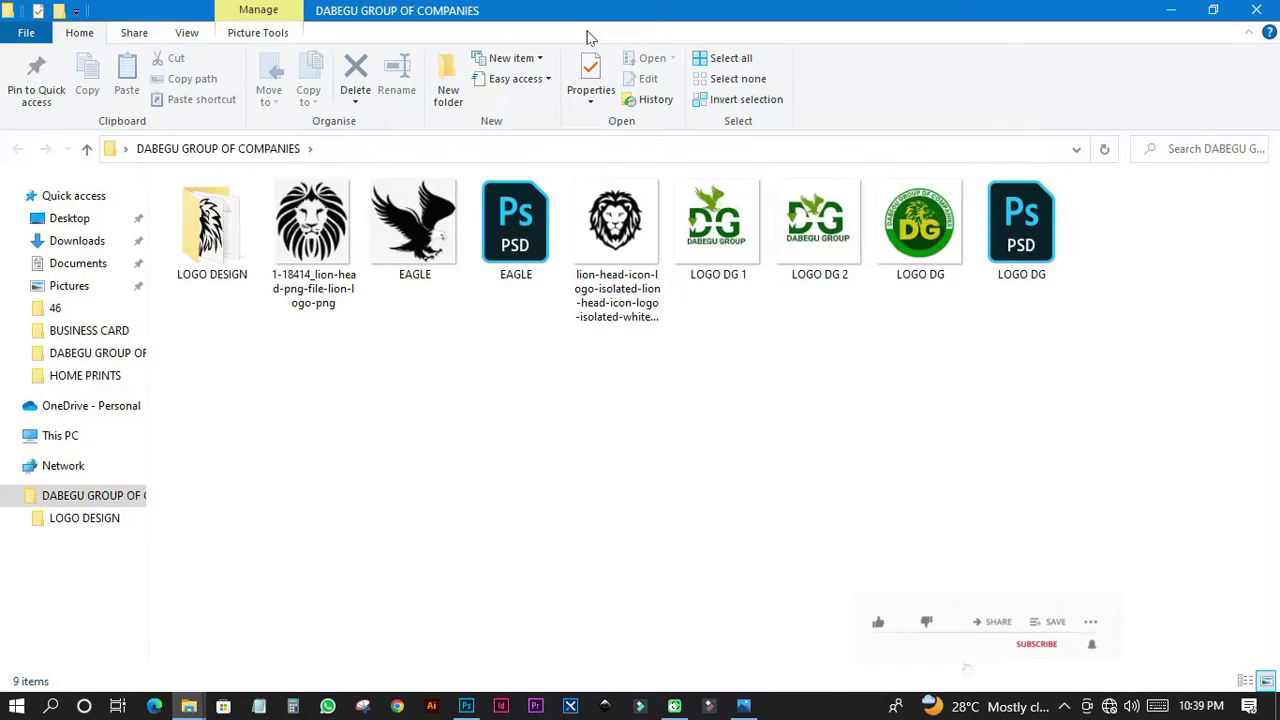
double_click(212, 230)
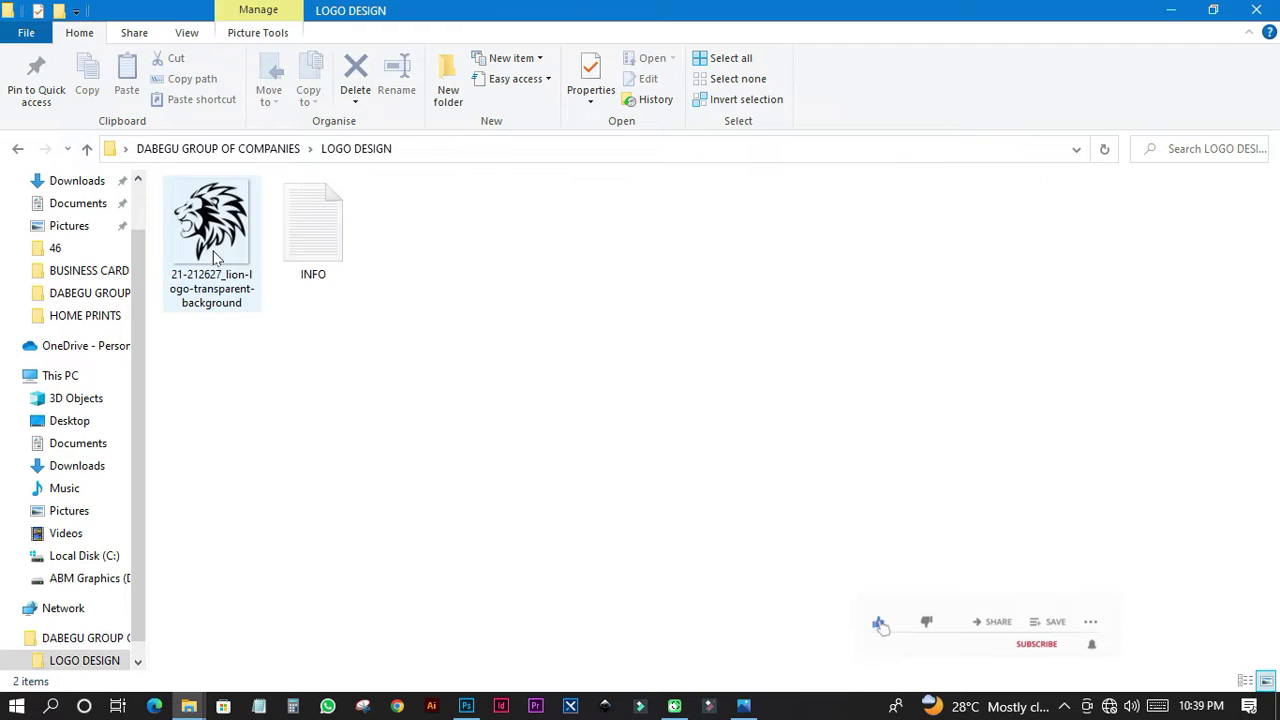
click(1257, 12)
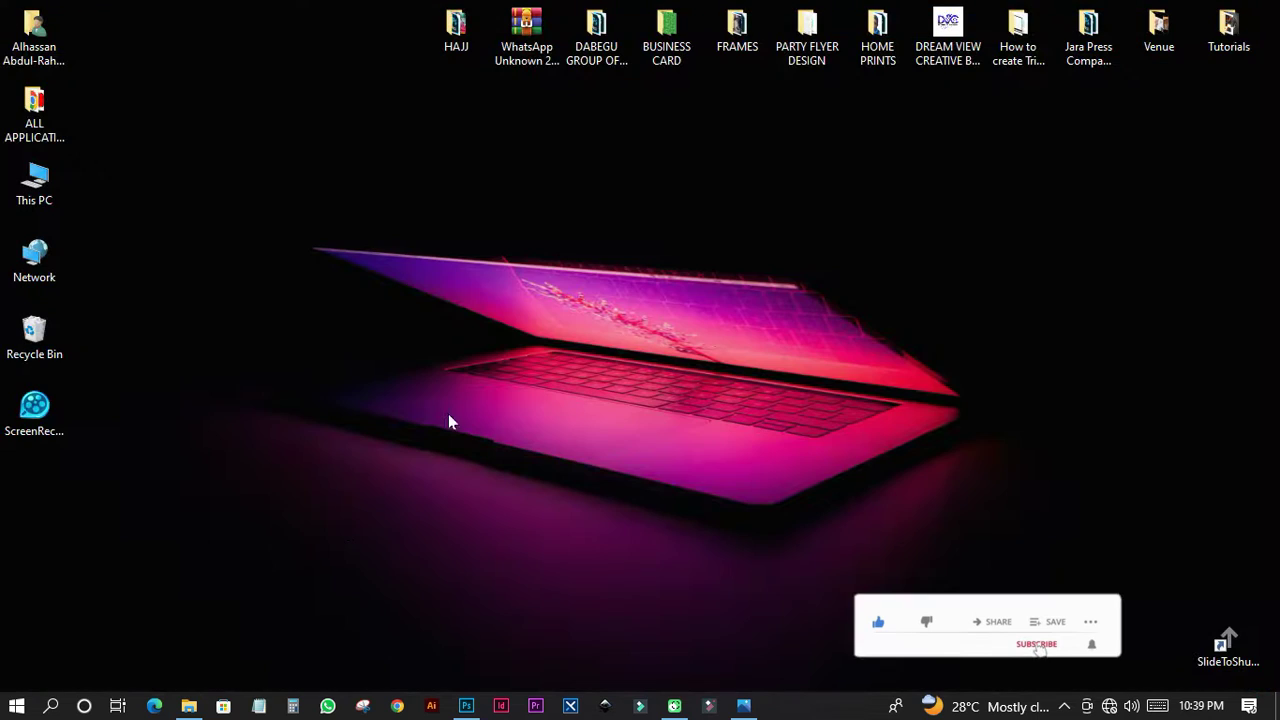
click(189, 706)
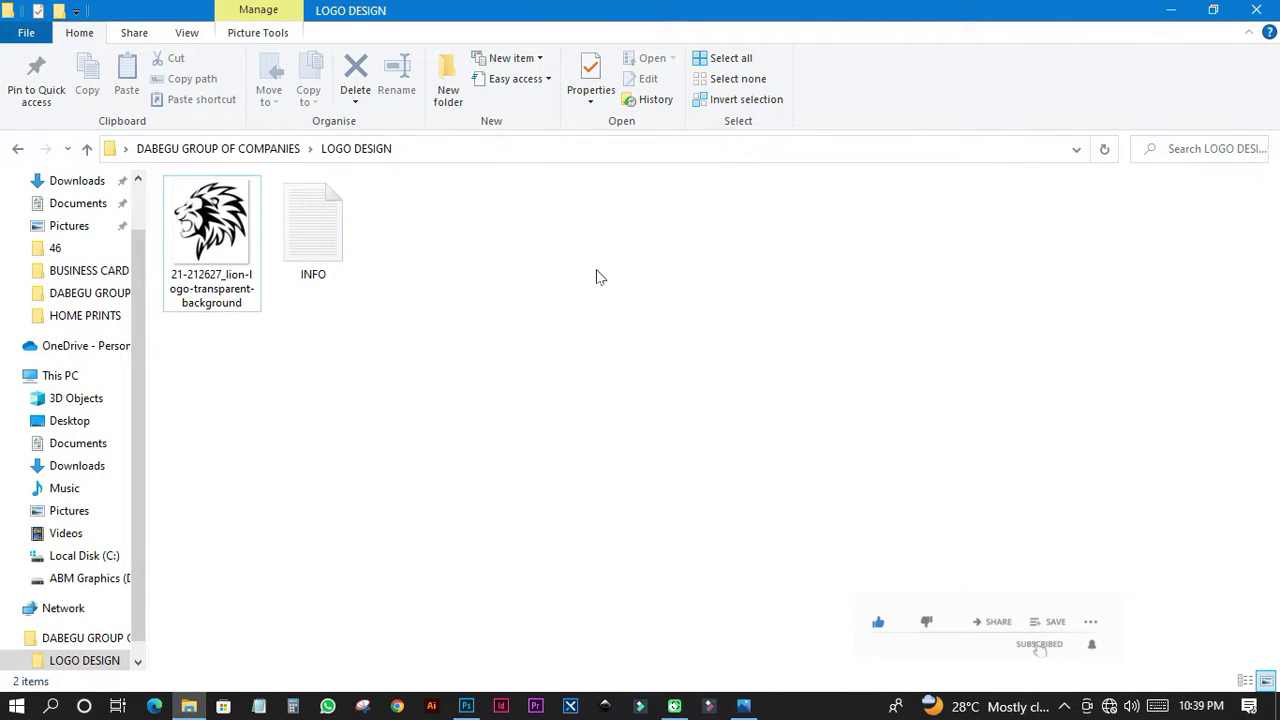
Step: Read the company name and colour brief in the INFO text file, and open the lion logo image
double_click(320, 232)
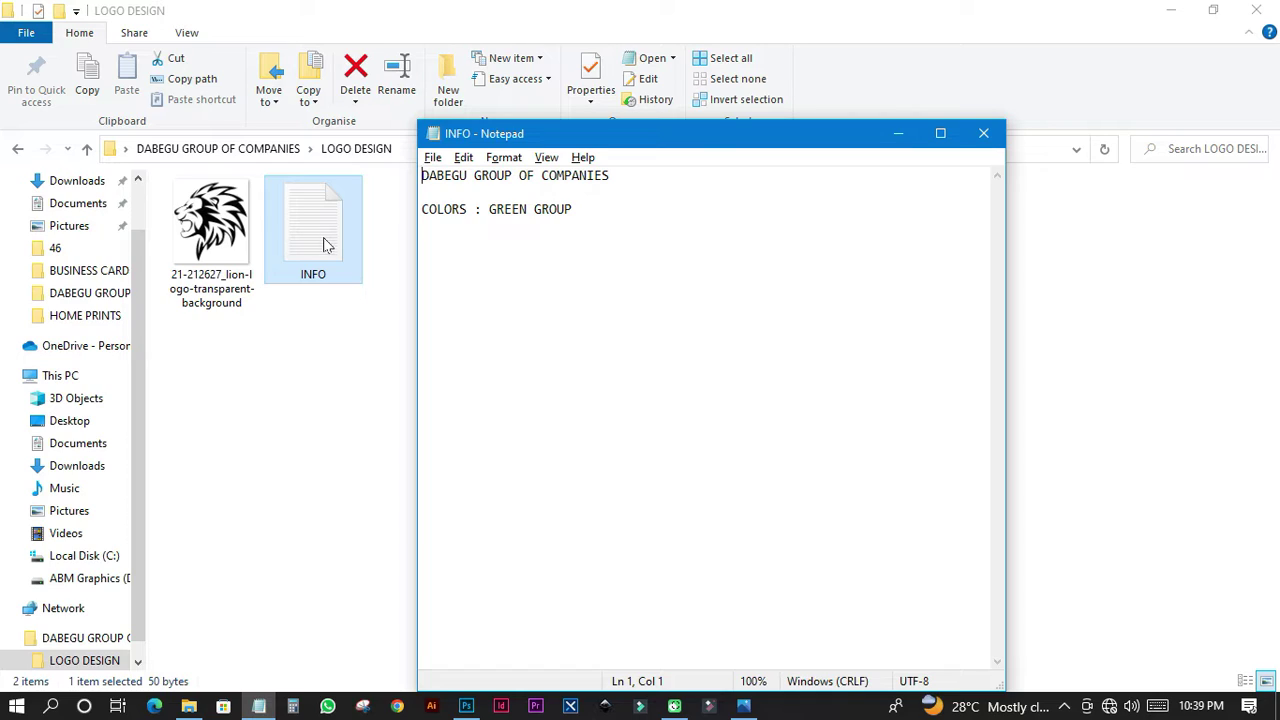
click(590, 137)
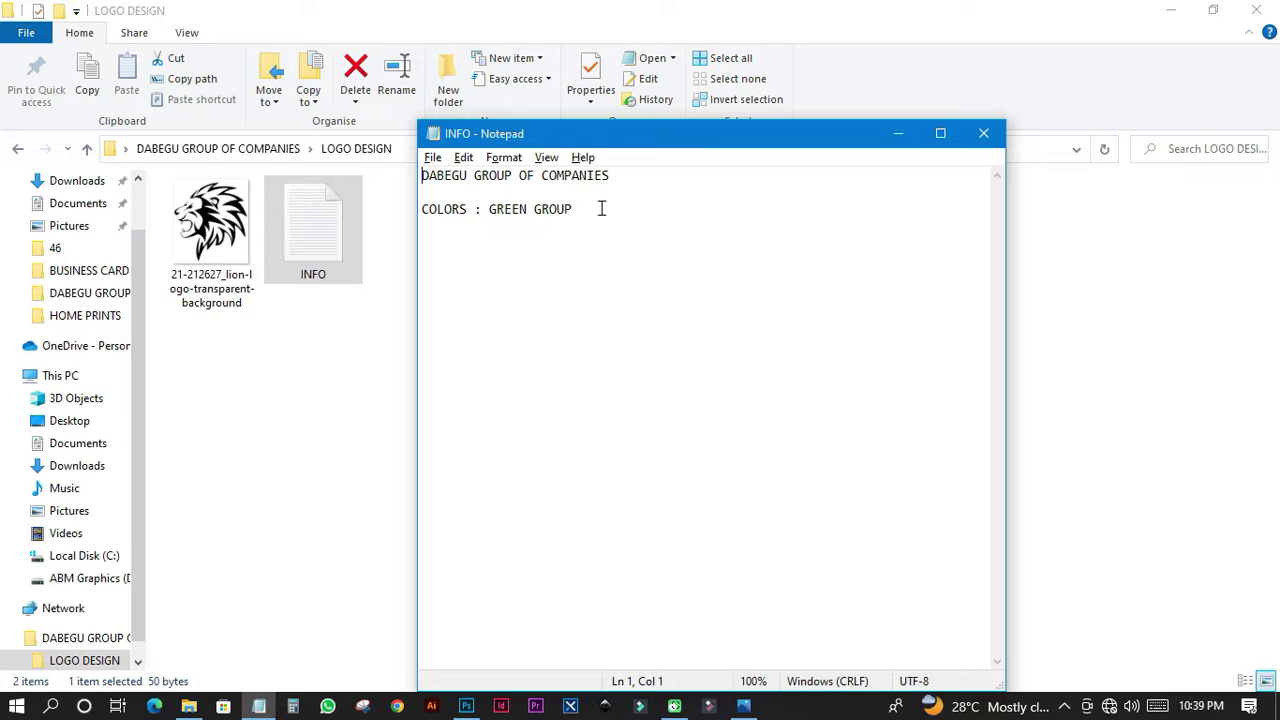
click(427, 208)
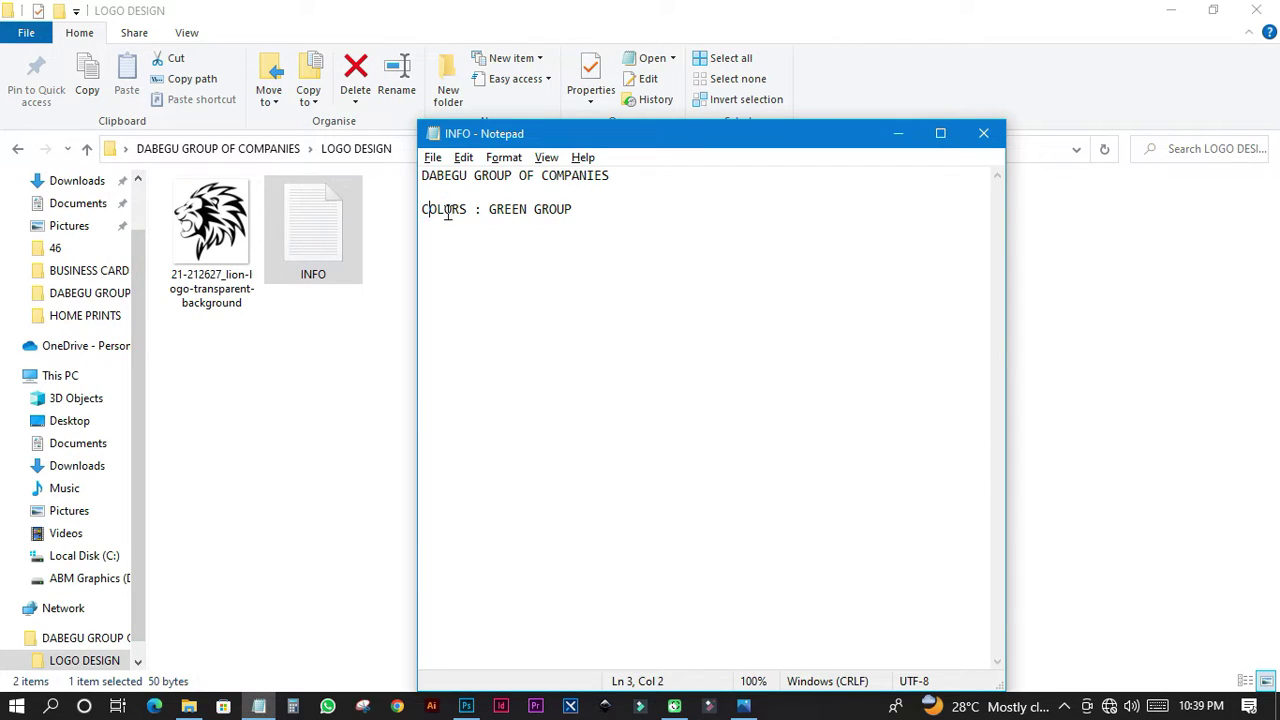
drag(483, 210, 470, 210)
click(502, 210)
drag(593, 214, 471, 191)
click(432, 175)
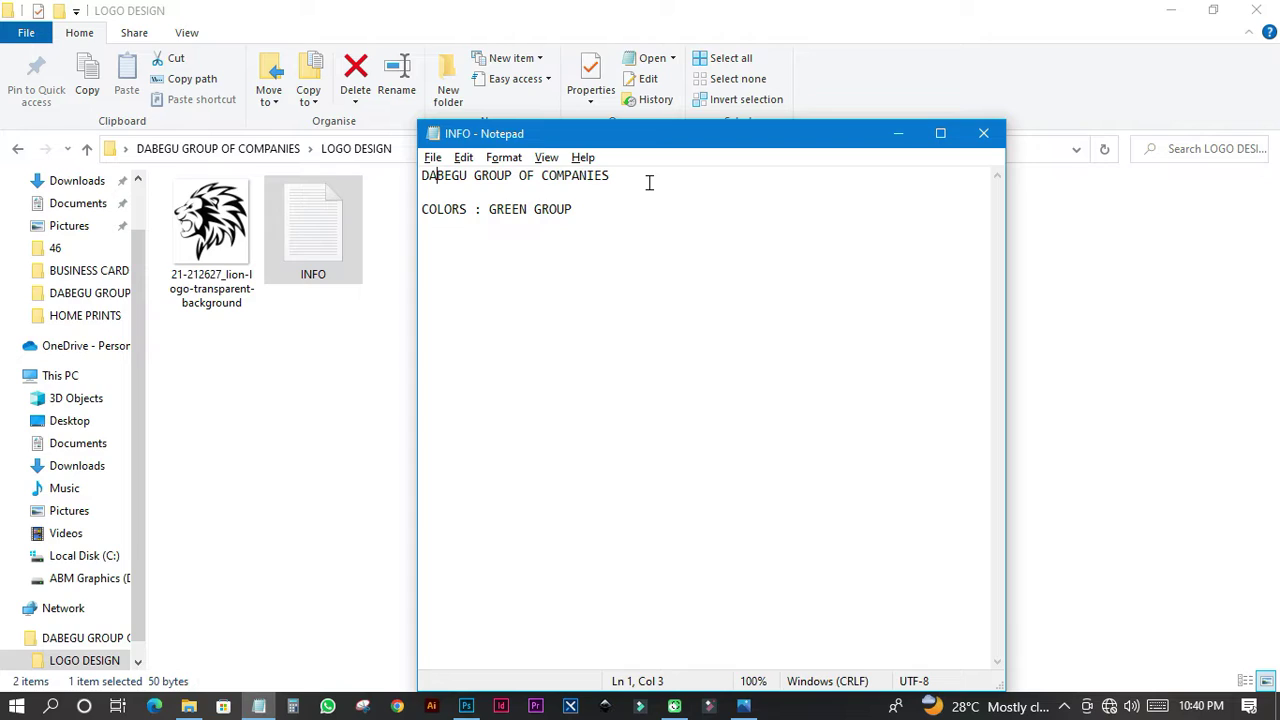
double_click(186, 247)
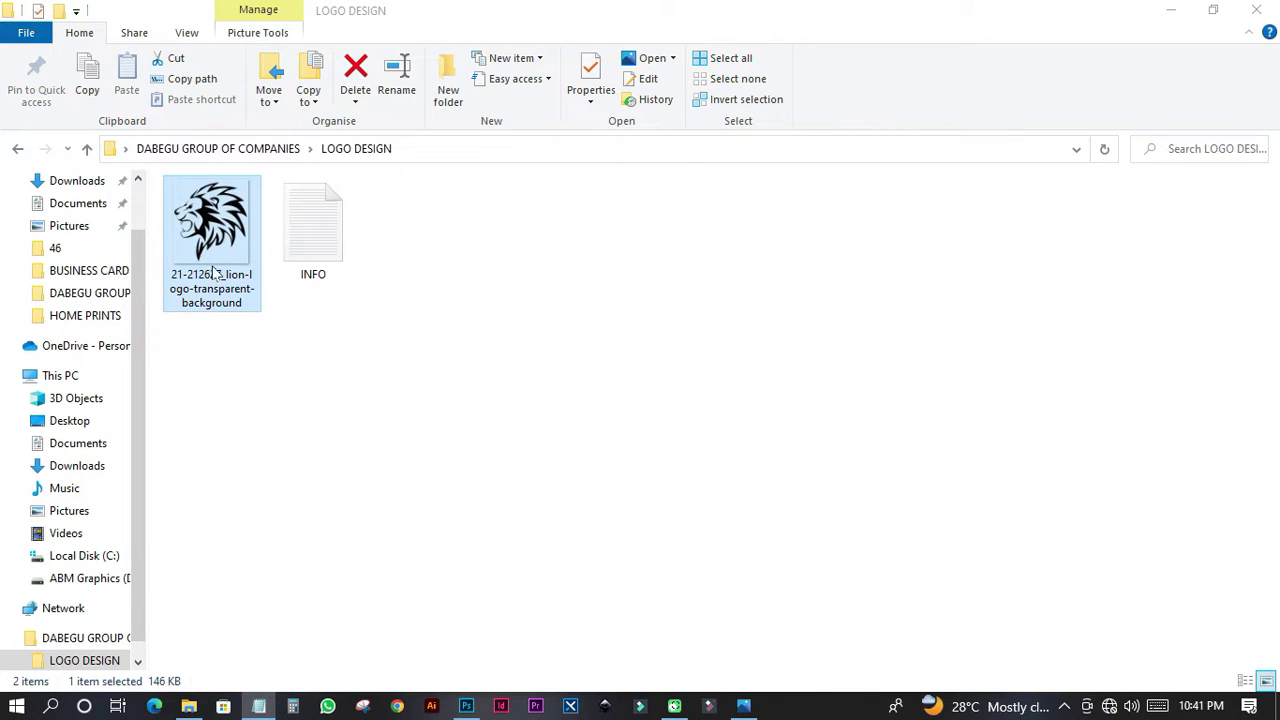
Step: Switch to Photoshop and shift the yellow, green and dark green rectangles in LOGO DG.jpg up and to the left
click(466, 708)
key(space)
drag(437, 331, 336, 290)
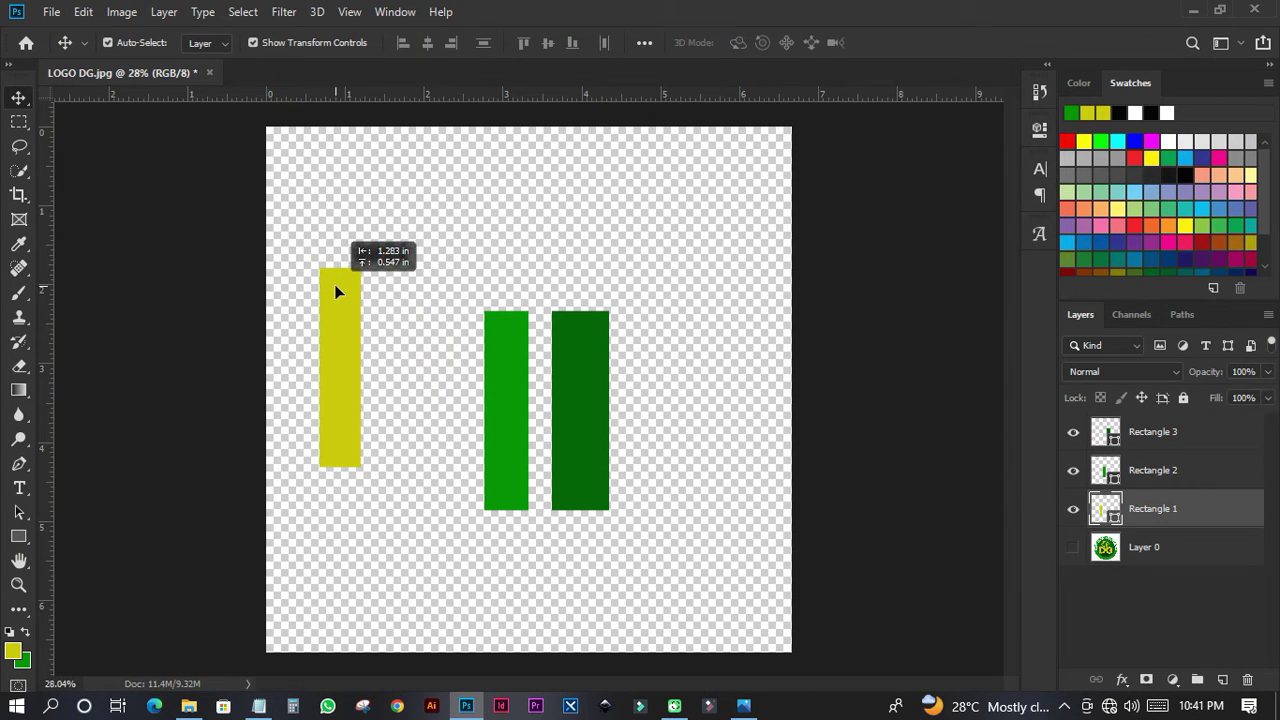
drag(491, 366, 407, 323)
drag(560, 392, 478, 349)
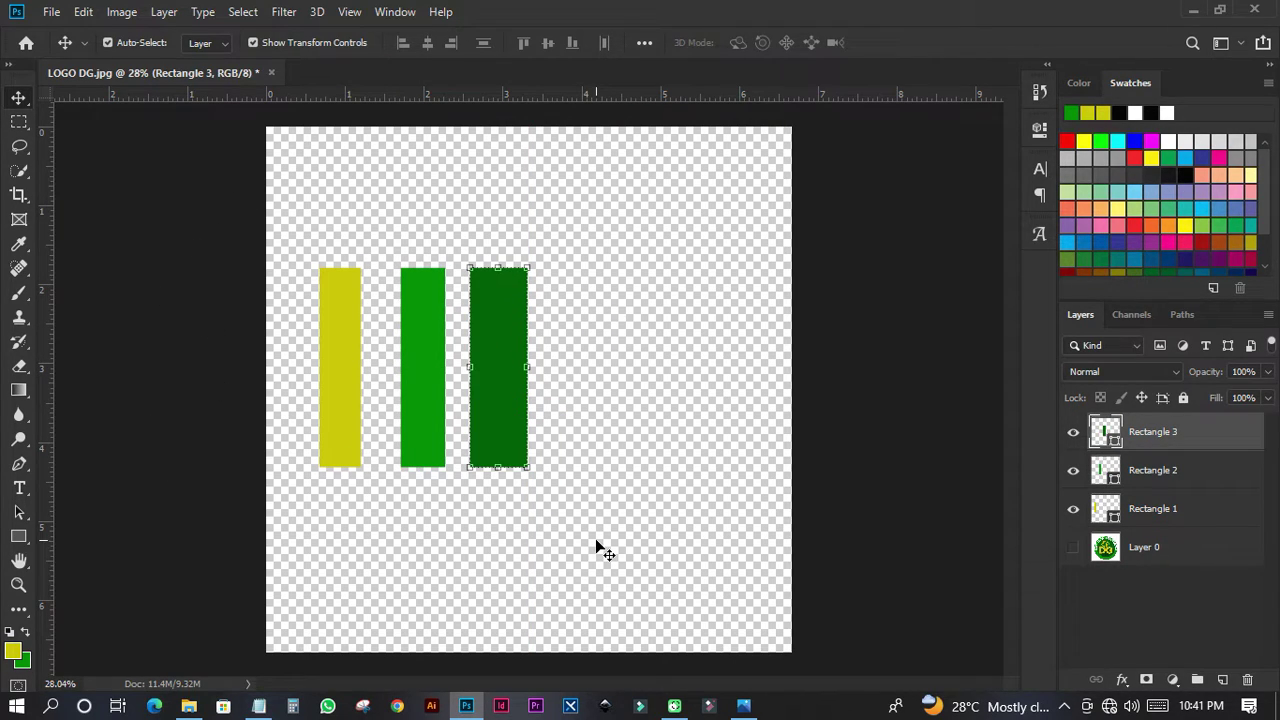
Step: Create a new document named DABEGU LOGO from the Art & Illustration 2000 pixel grid preset, 2000 x 2000 px at 300 ppi
click(51, 12)
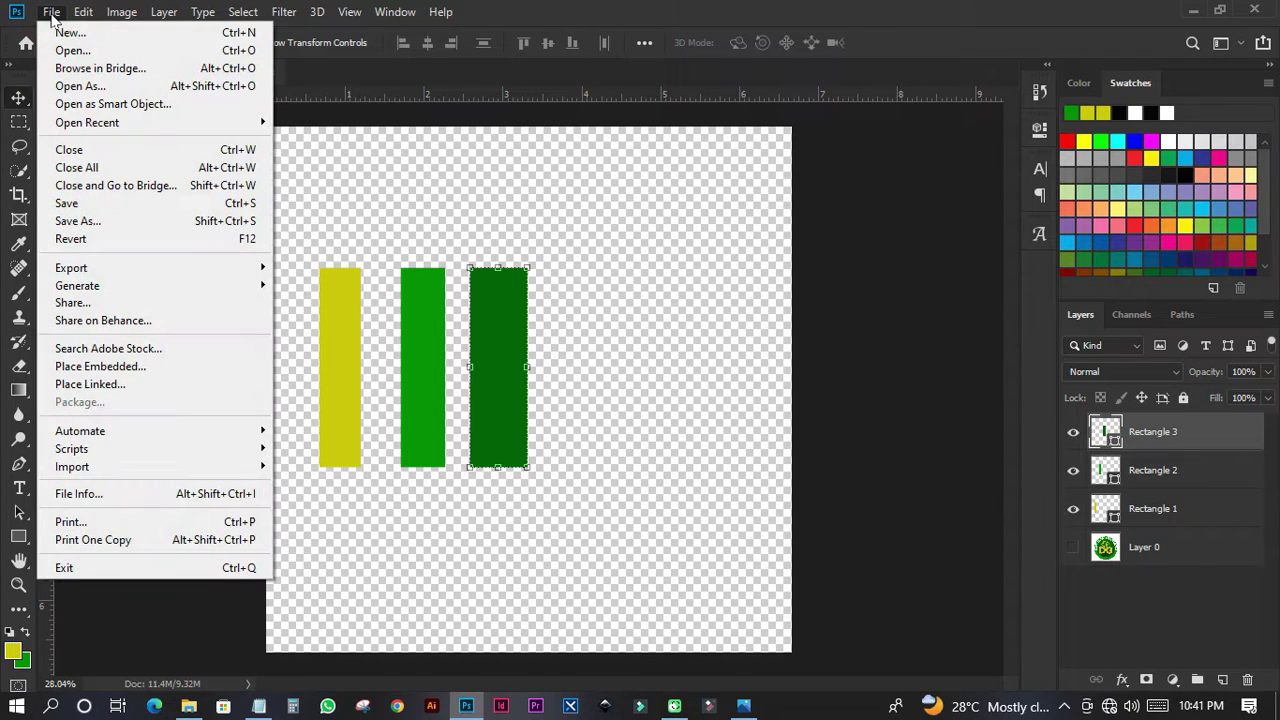
click(63, 33)
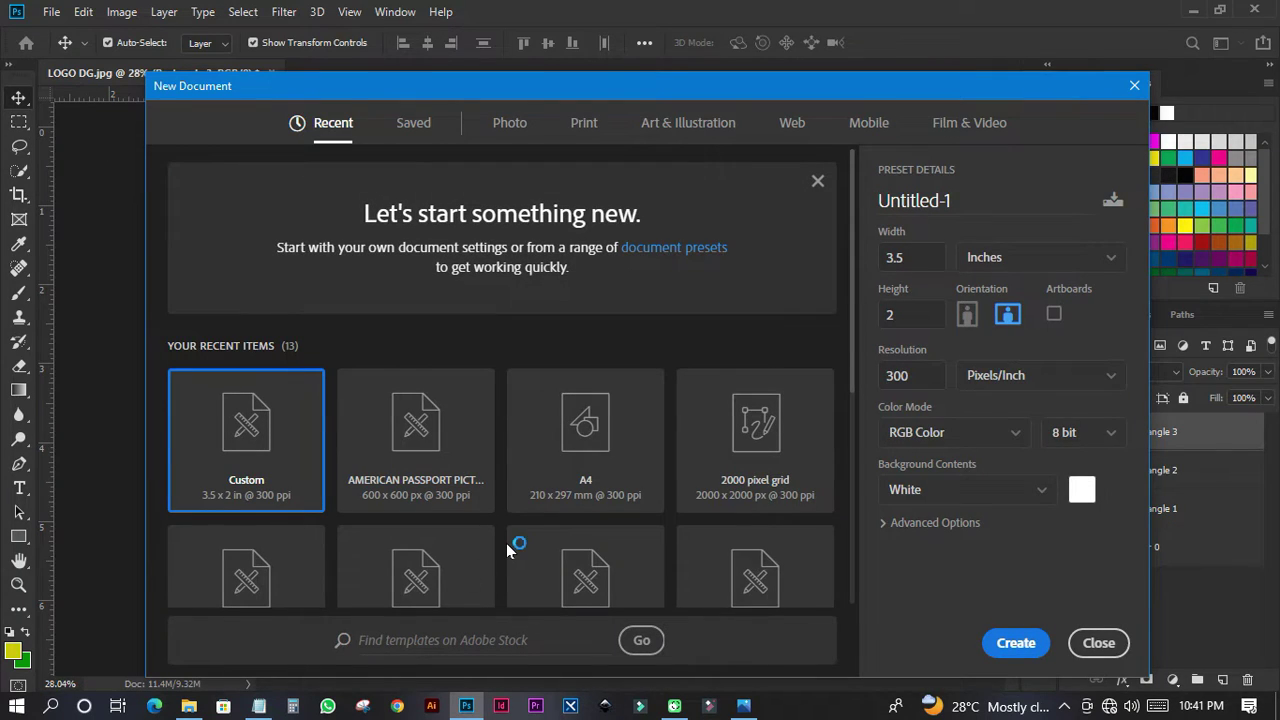
scroll(506, 548, down, 5)
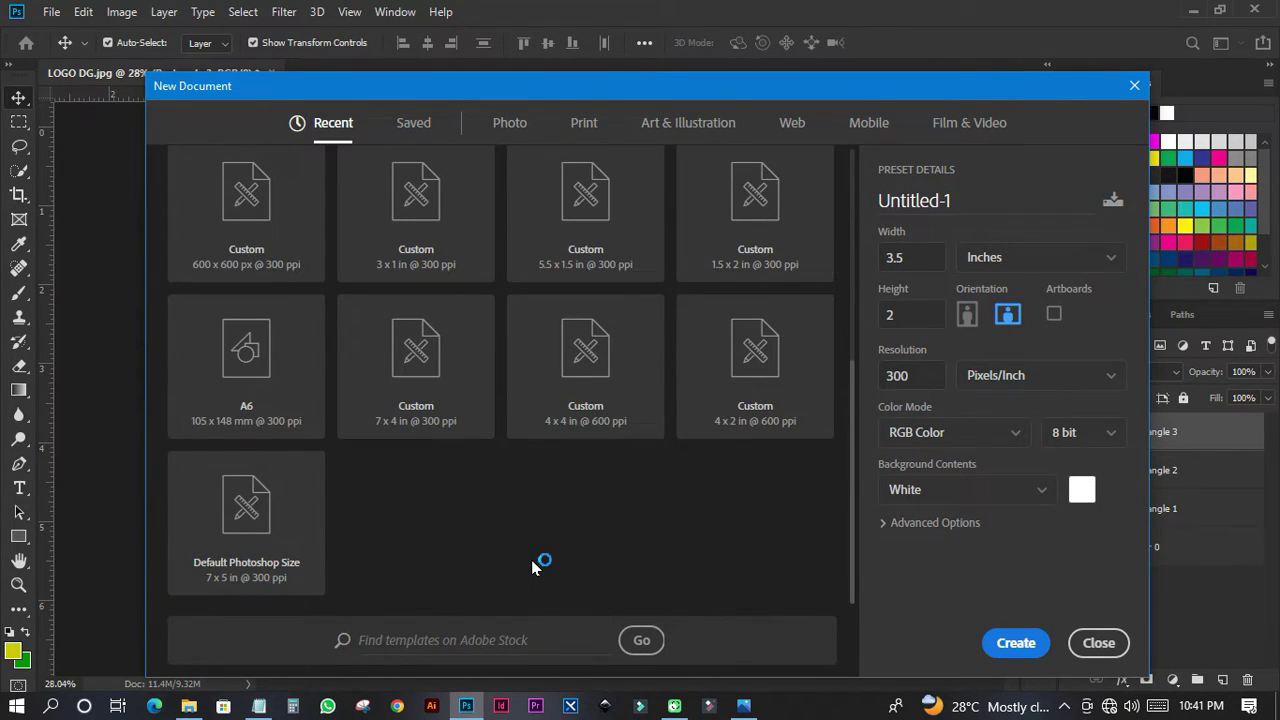
scroll(535, 554, up, 8)
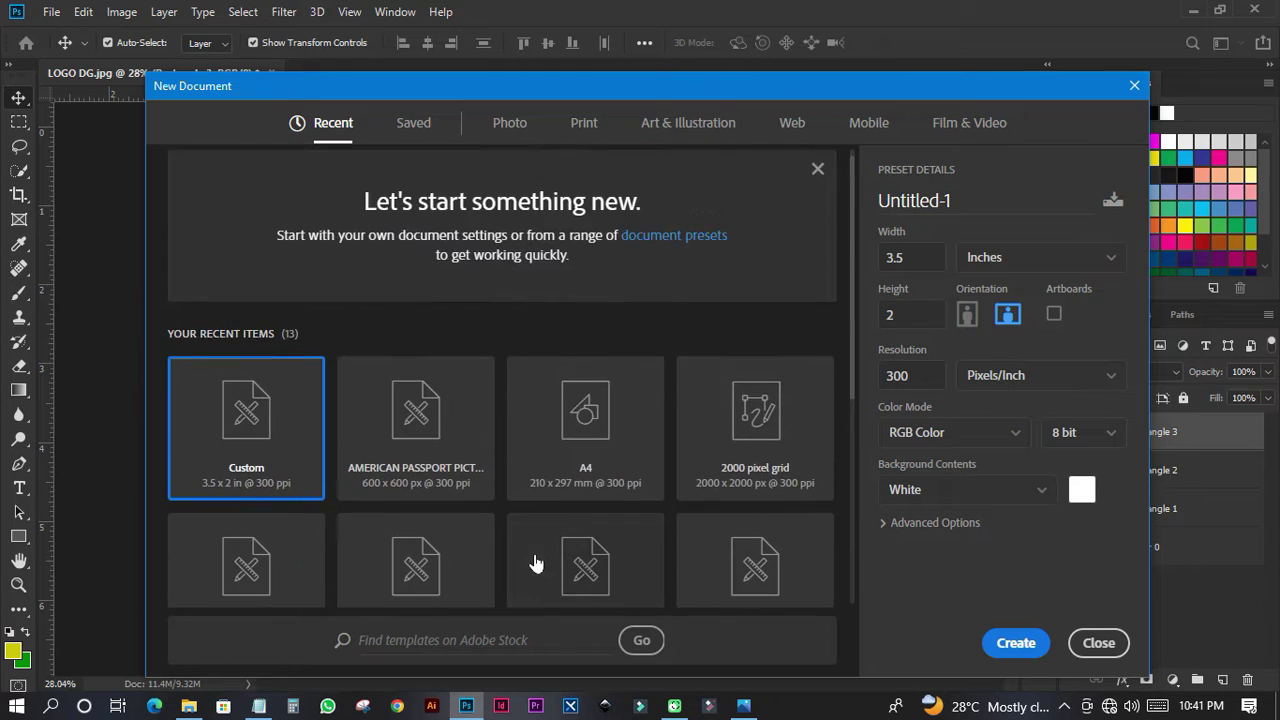
click(722, 126)
click(417, 280)
click(983, 205)
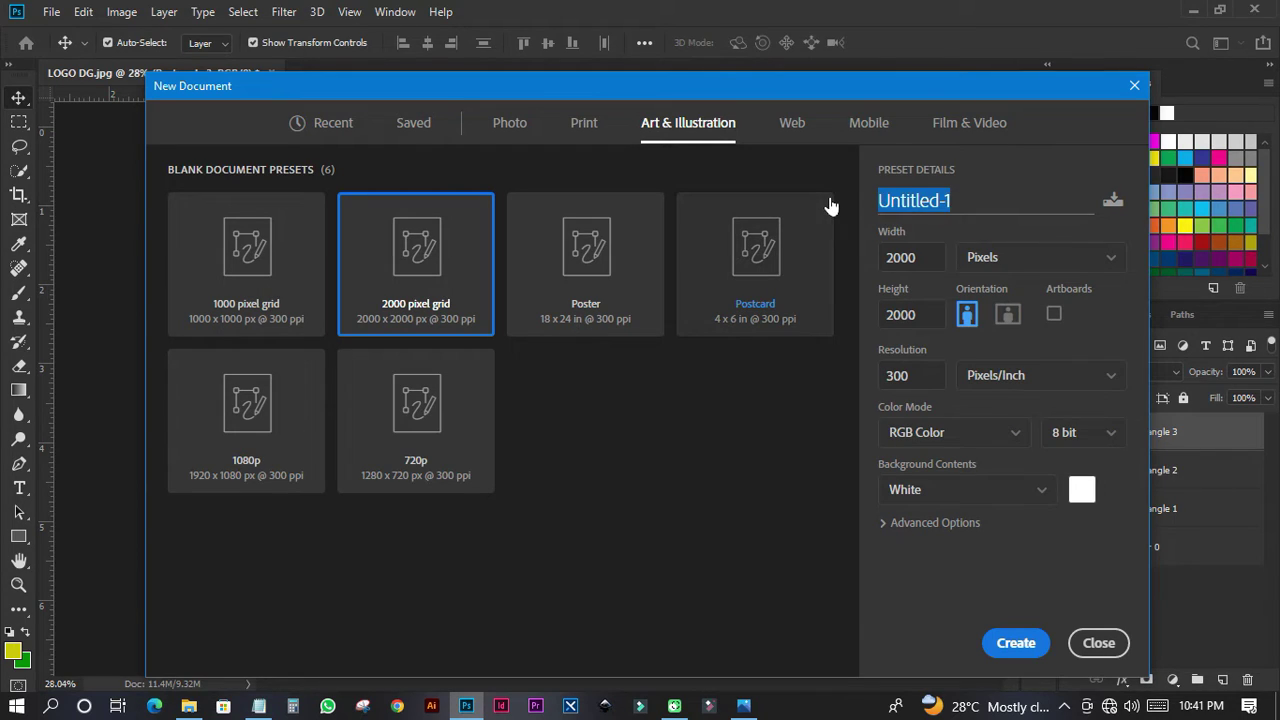
text(DABEGU )
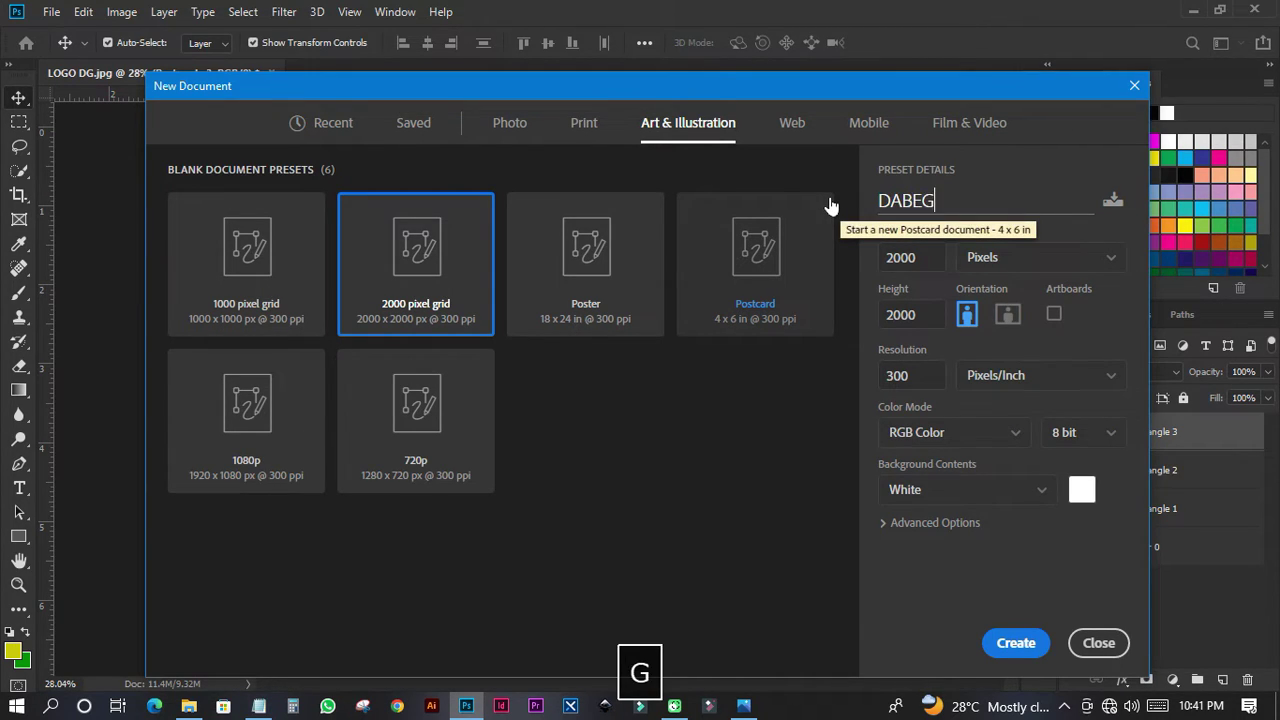
text(LOGO)
key(Return)
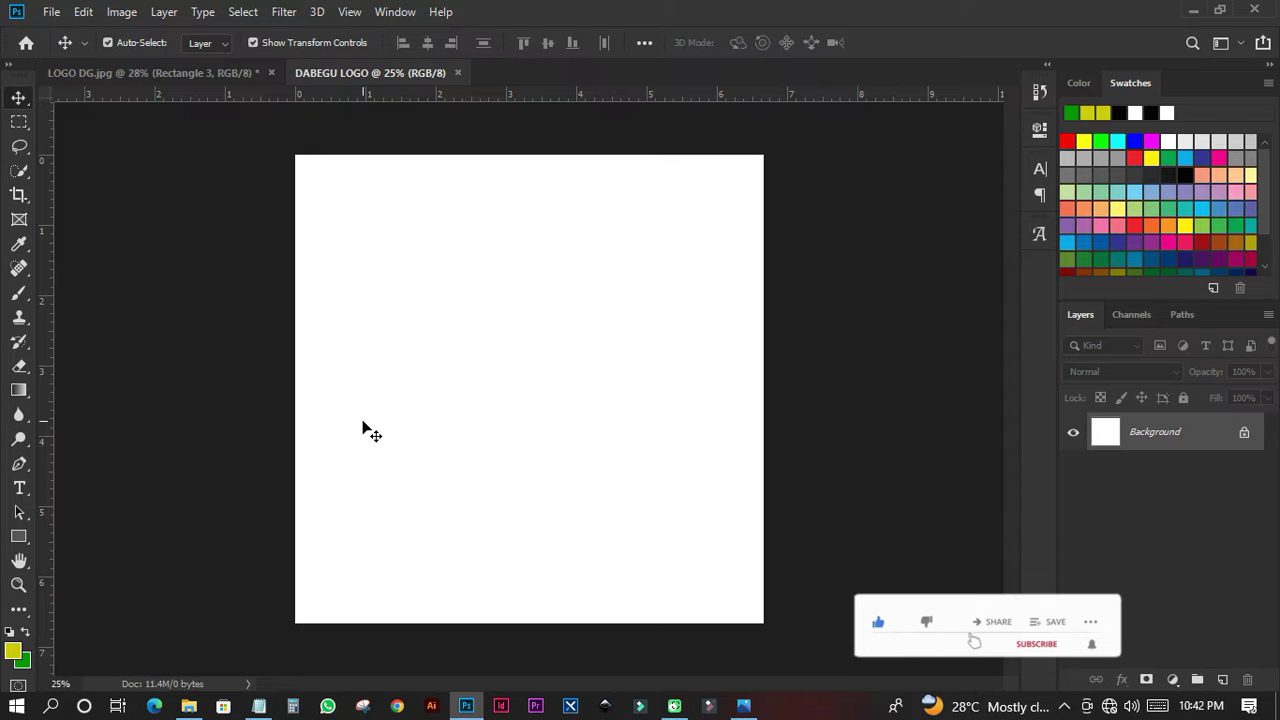
Step: Add a text layer reading "DG" on the blank canvas of the DABEGU LOGO document
click(18, 489)
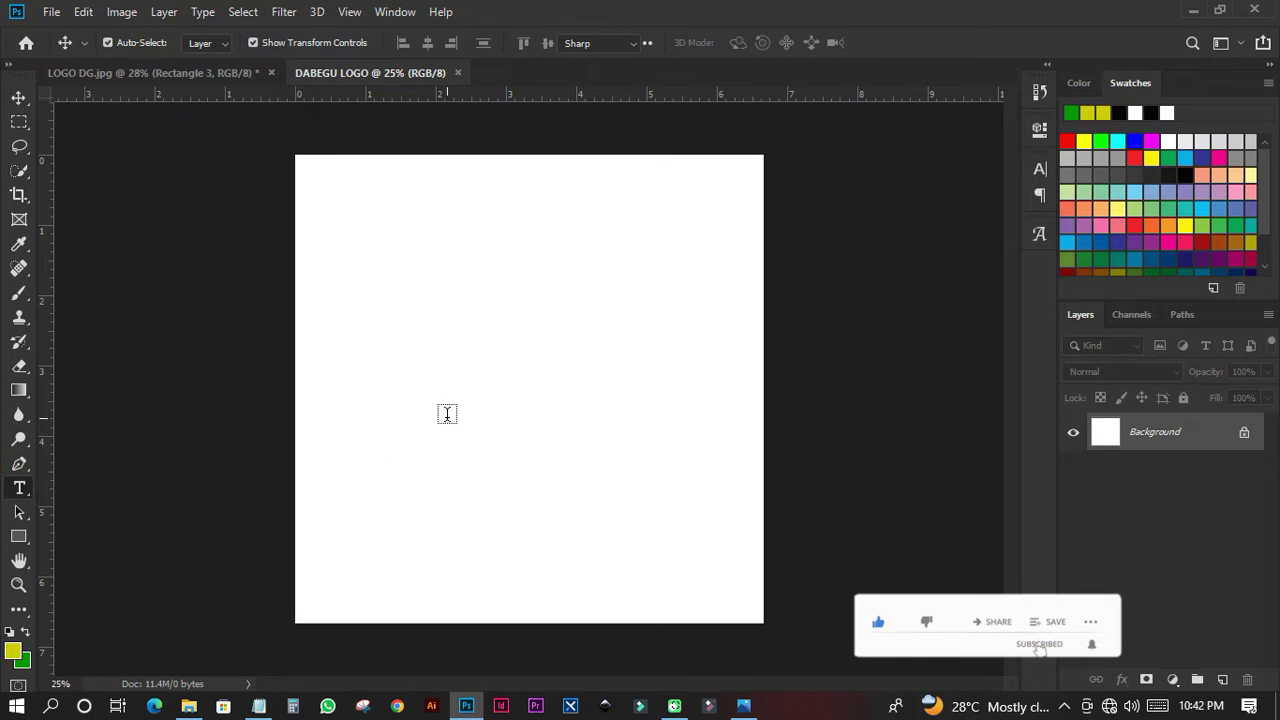
click(417, 368)
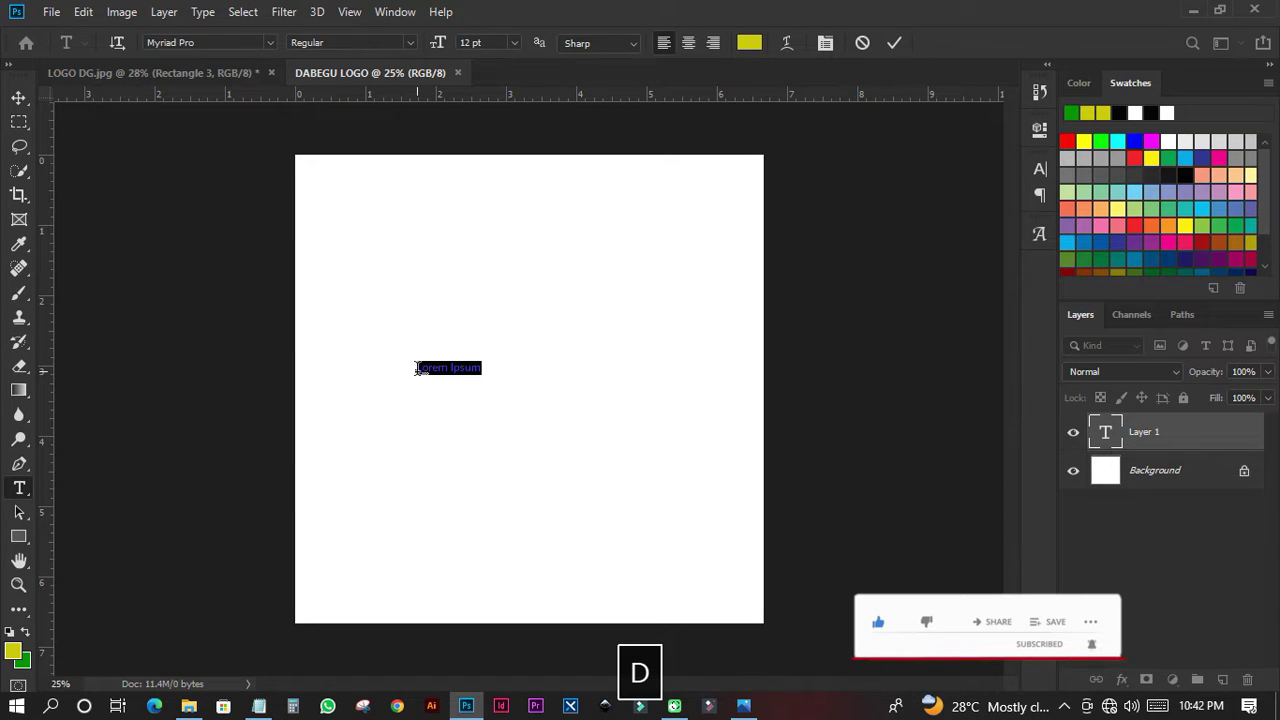
click(418, 368)
text(DG)
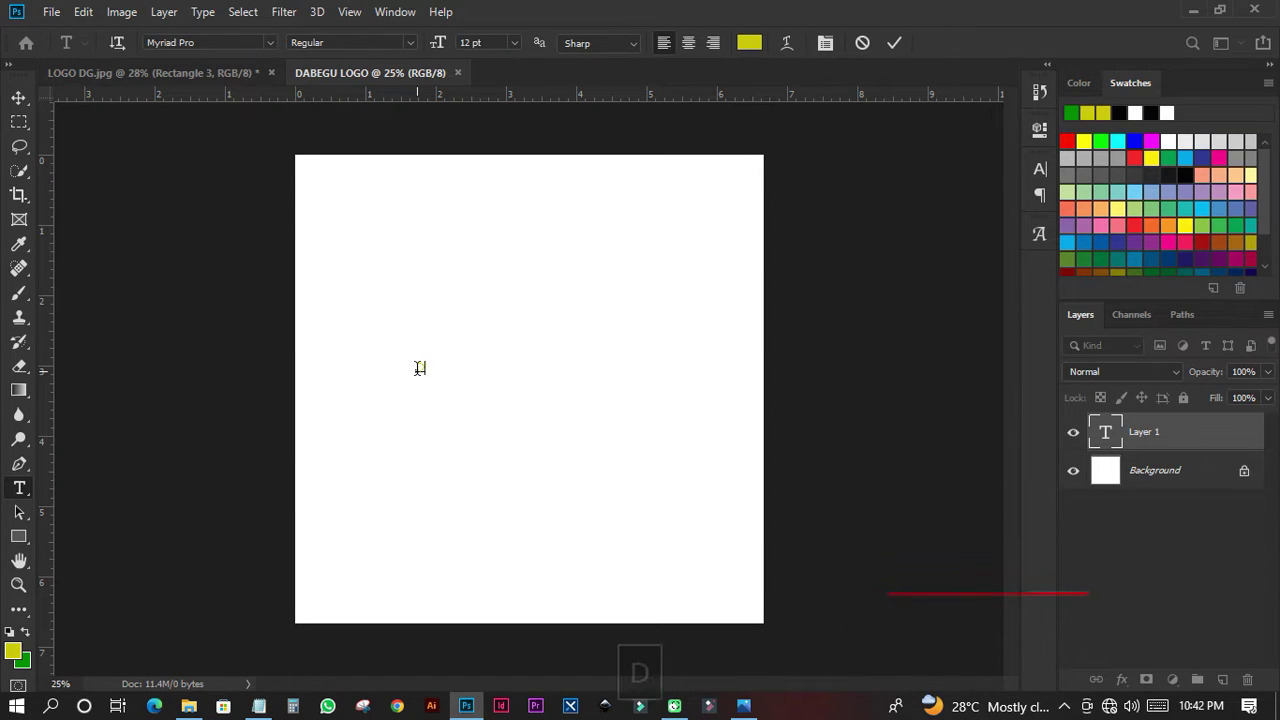
click(19, 97)
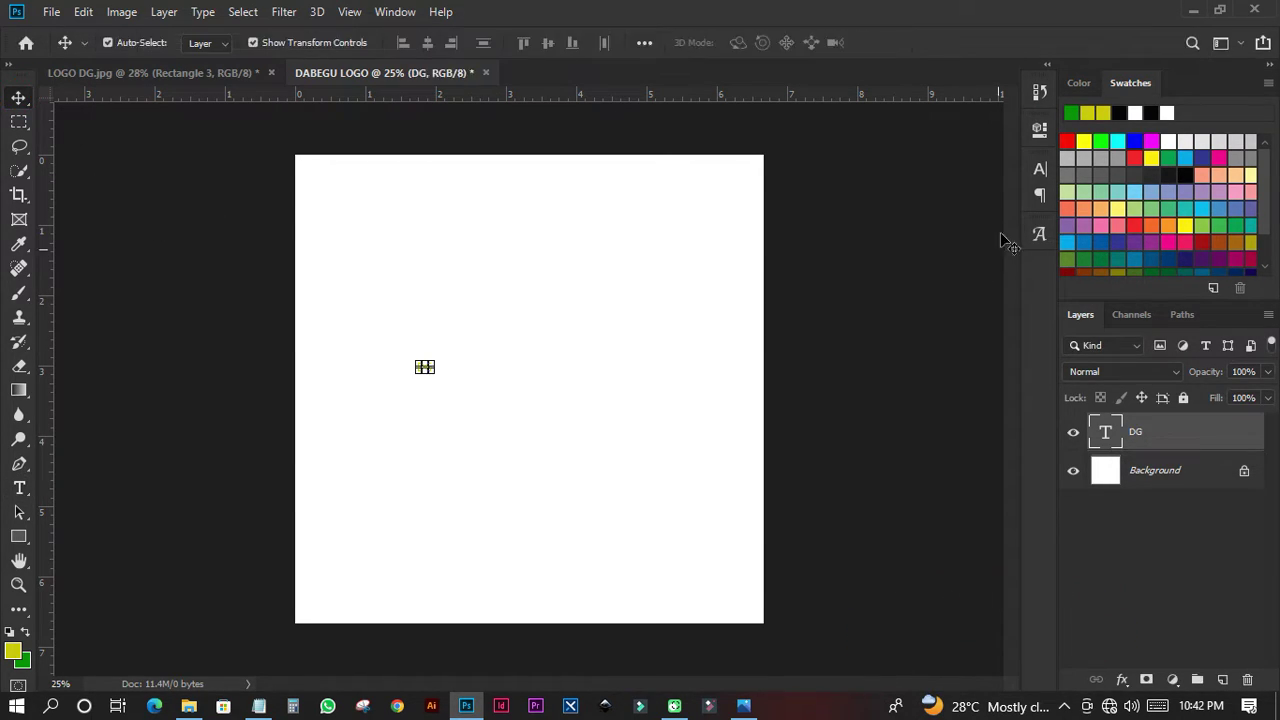
Step: Enlarge the DG text to 179 pt and move it near the middle of the canvas
click(1041, 170)
click(904, 218)
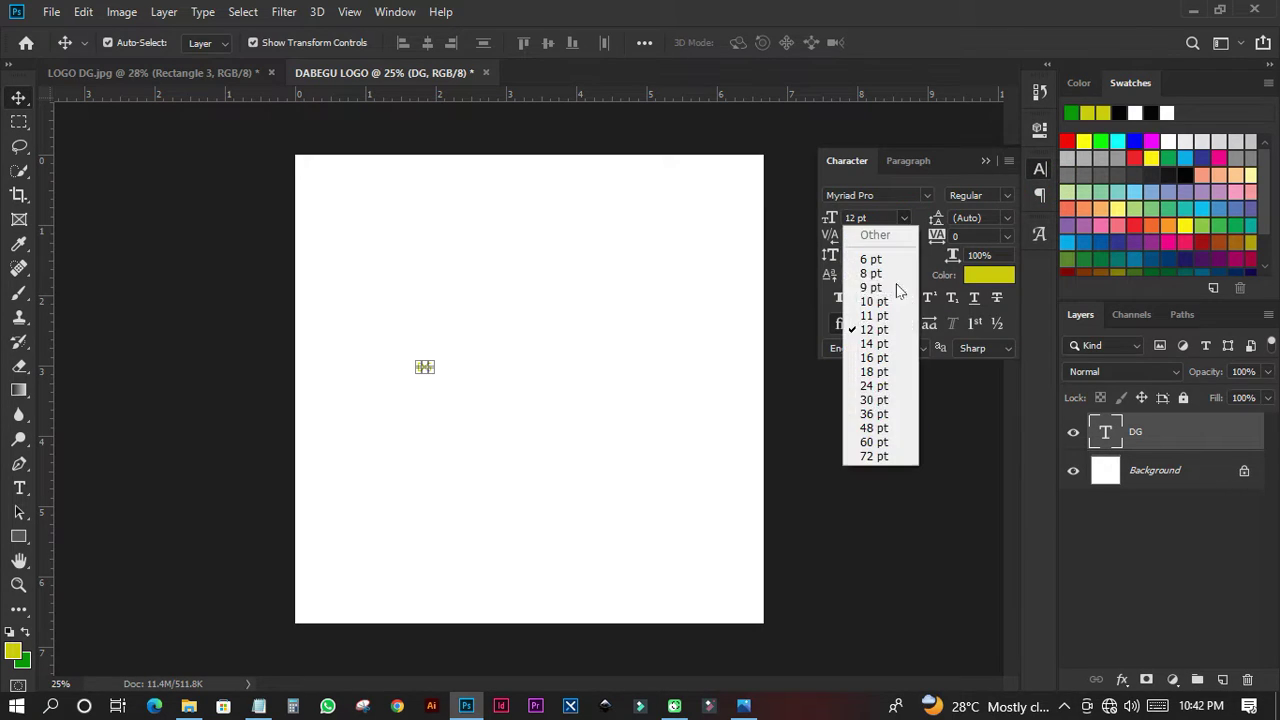
click(880, 456)
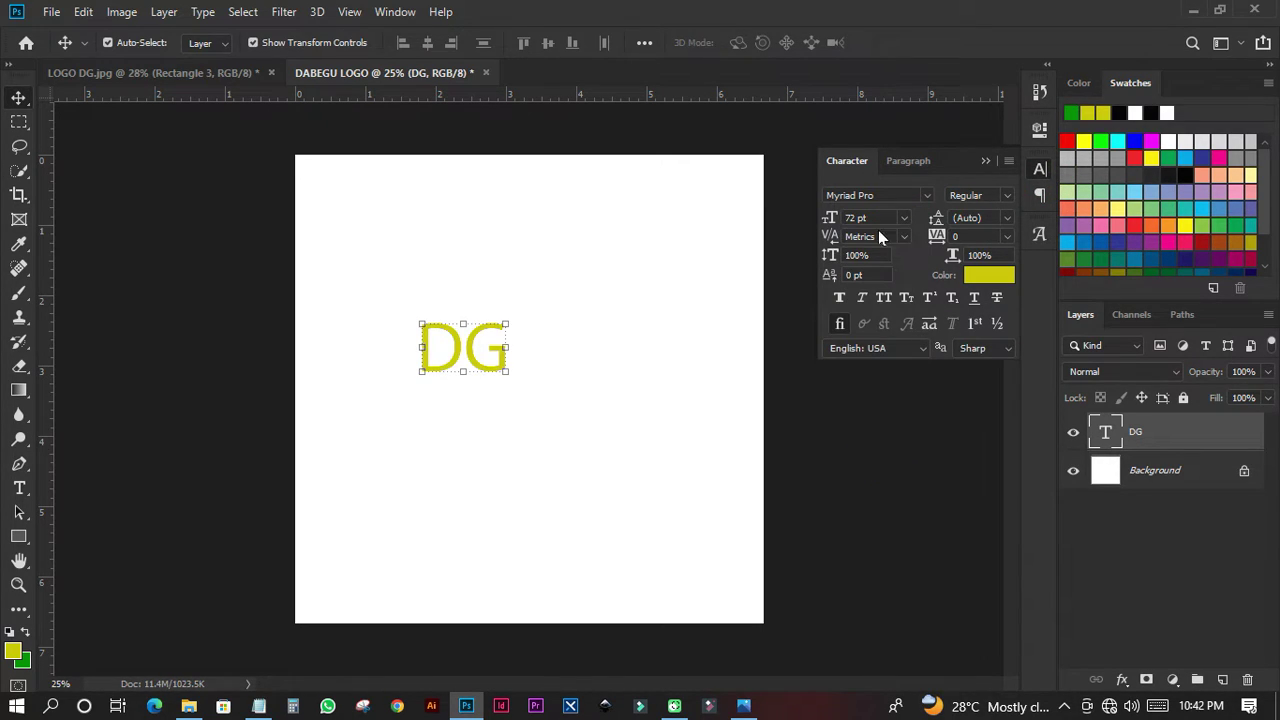
drag(831, 220, 934, 219)
drag(545, 298, 546, 370)
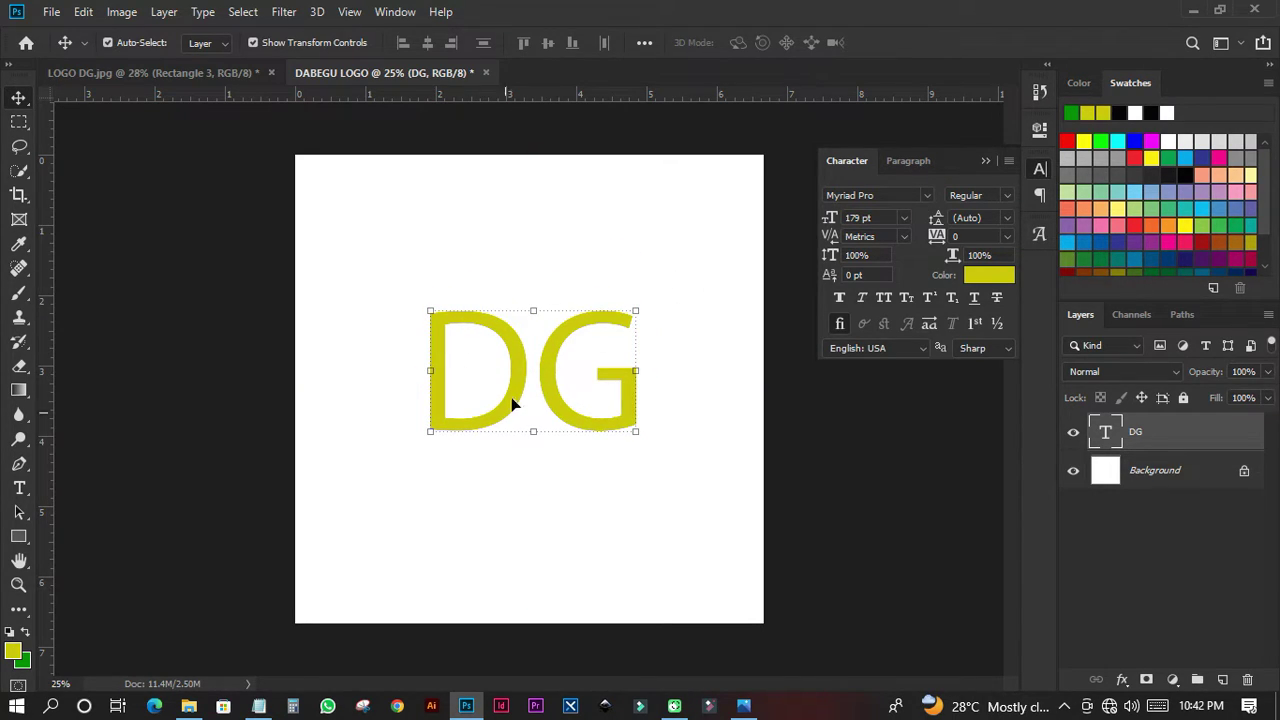
drag(380, 254, 668, 476)
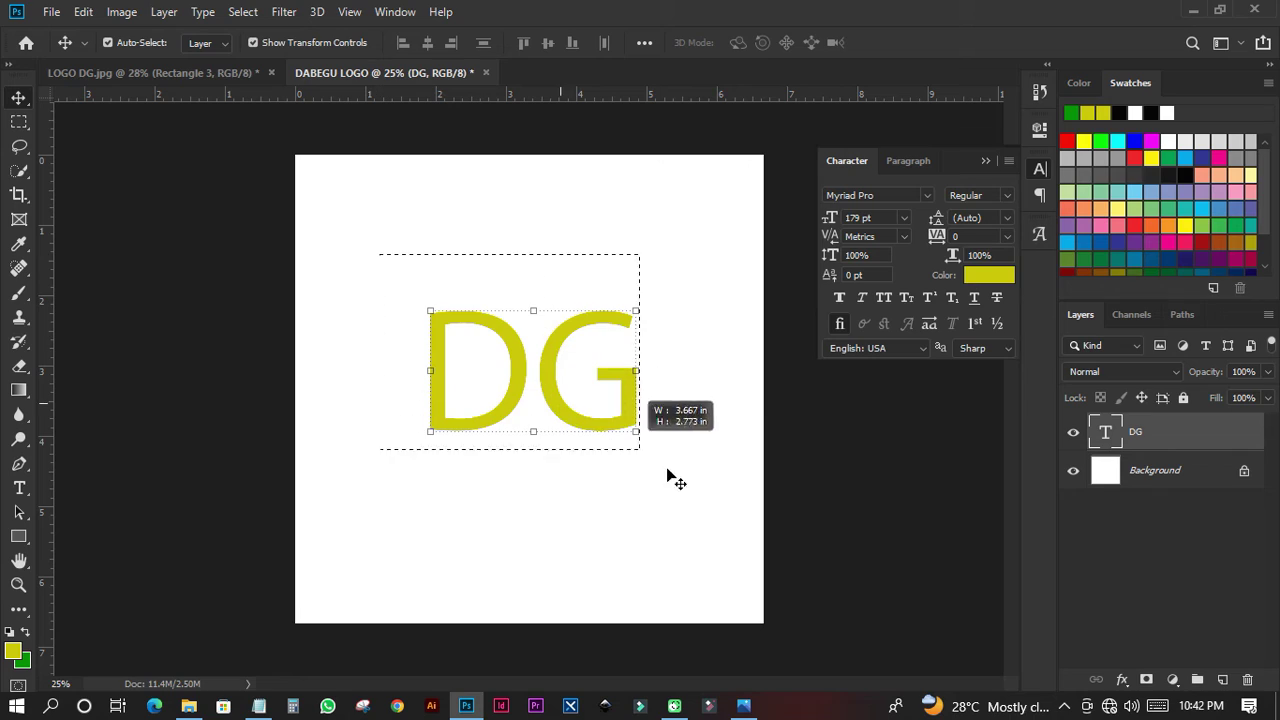
Step: Change the DG text's font to Poppins ExtraBold
click(924, 199)
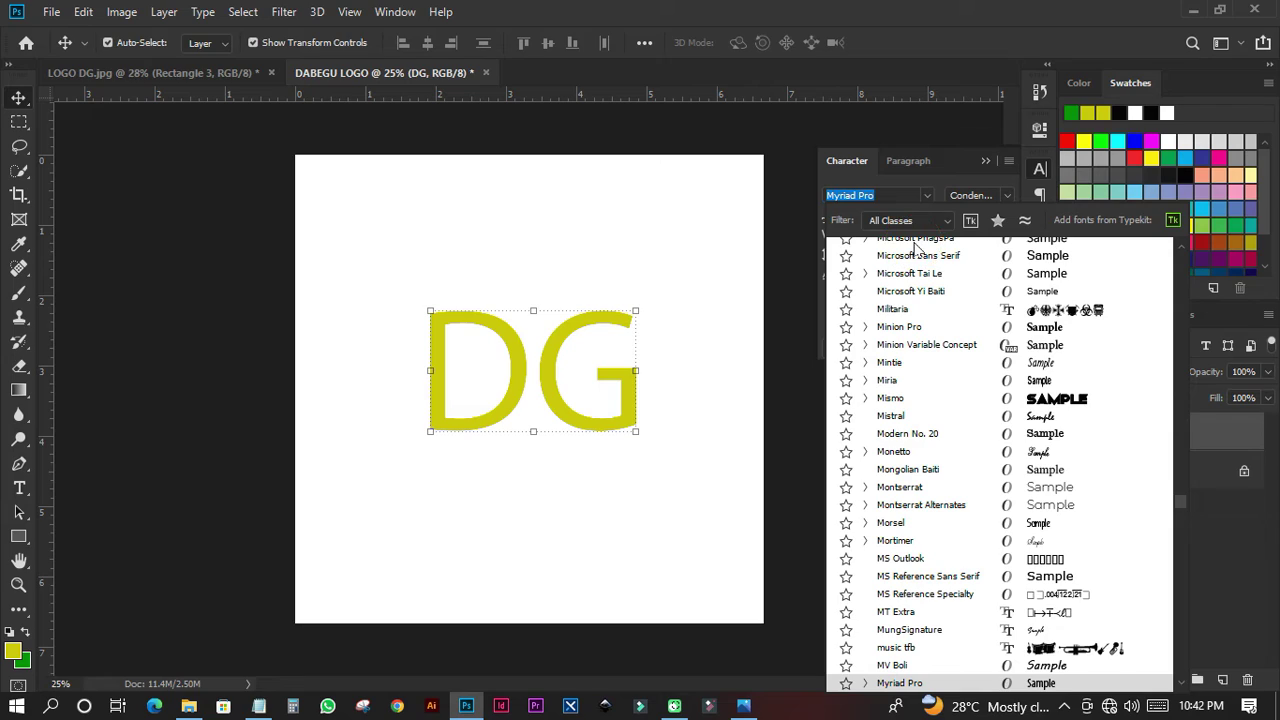
click(913, 241)
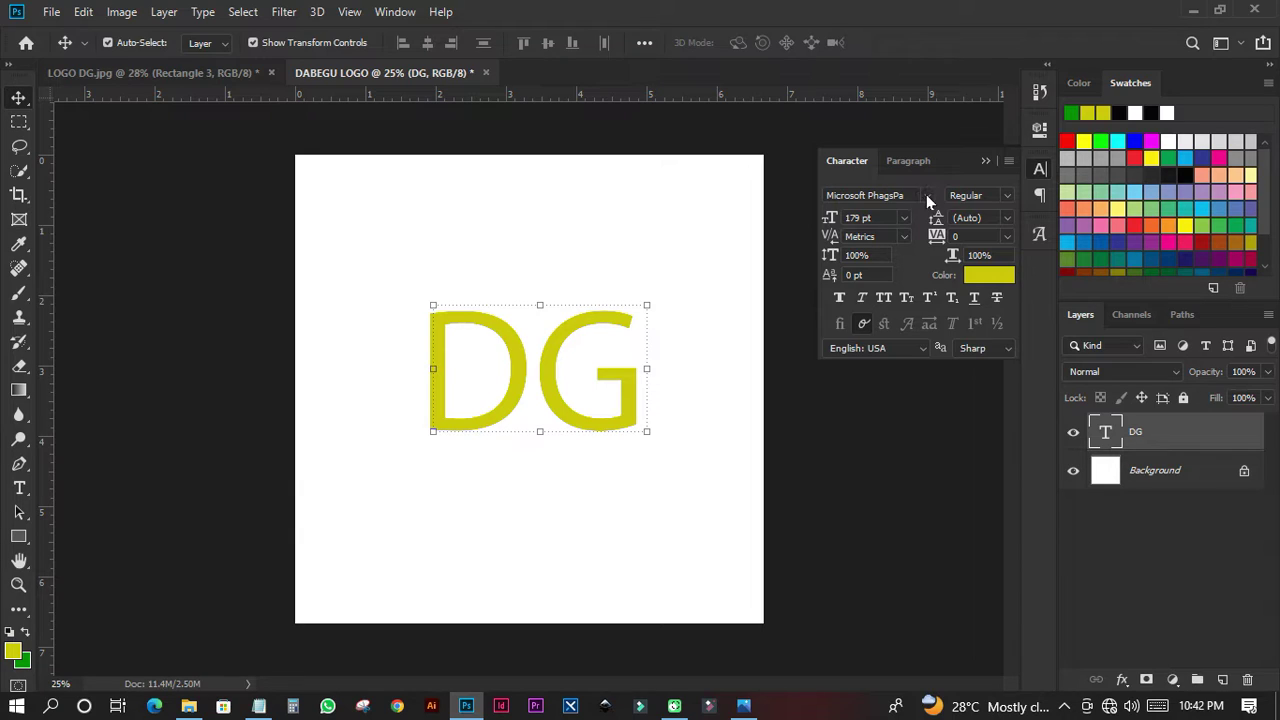
click(927, 195)
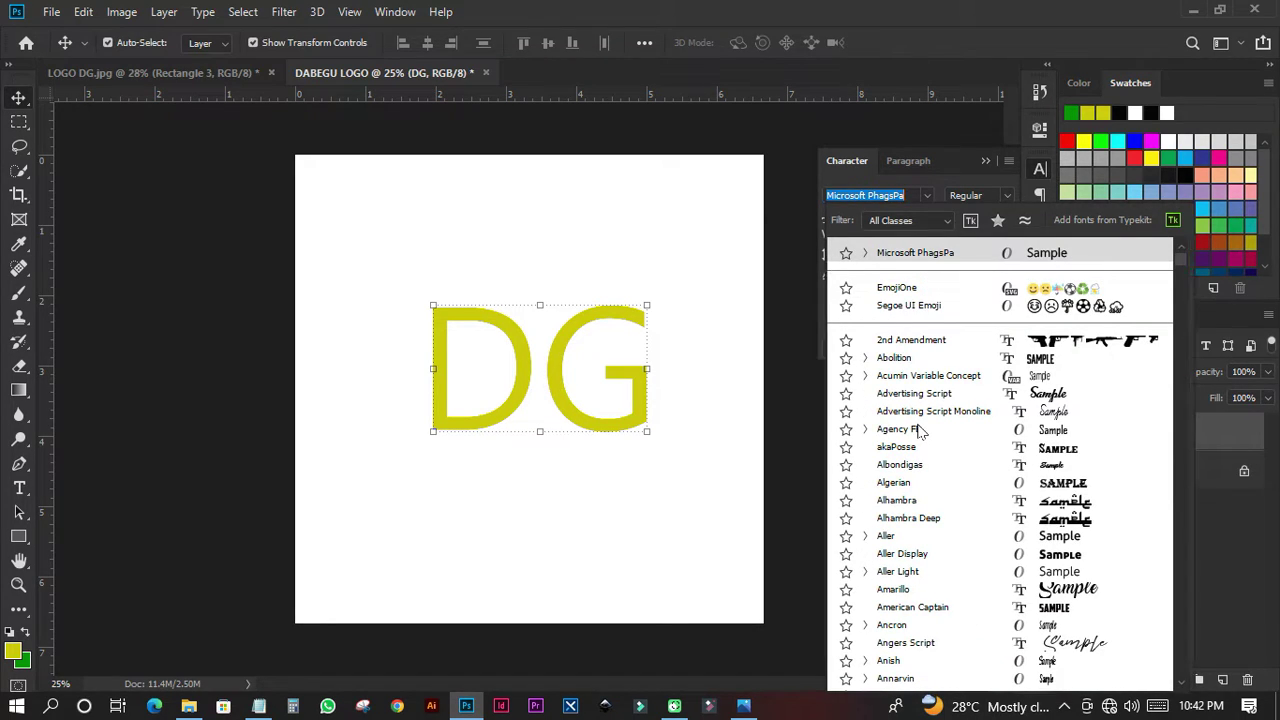
text(PO)
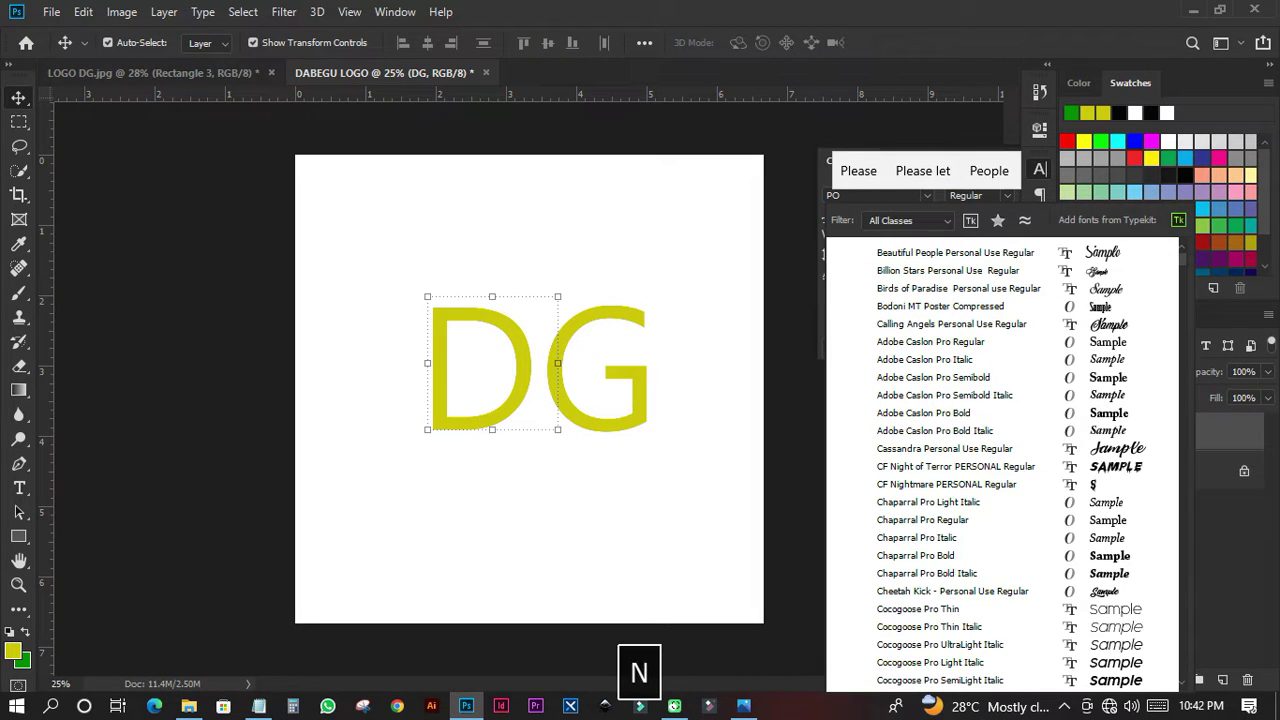
text(PINPP)
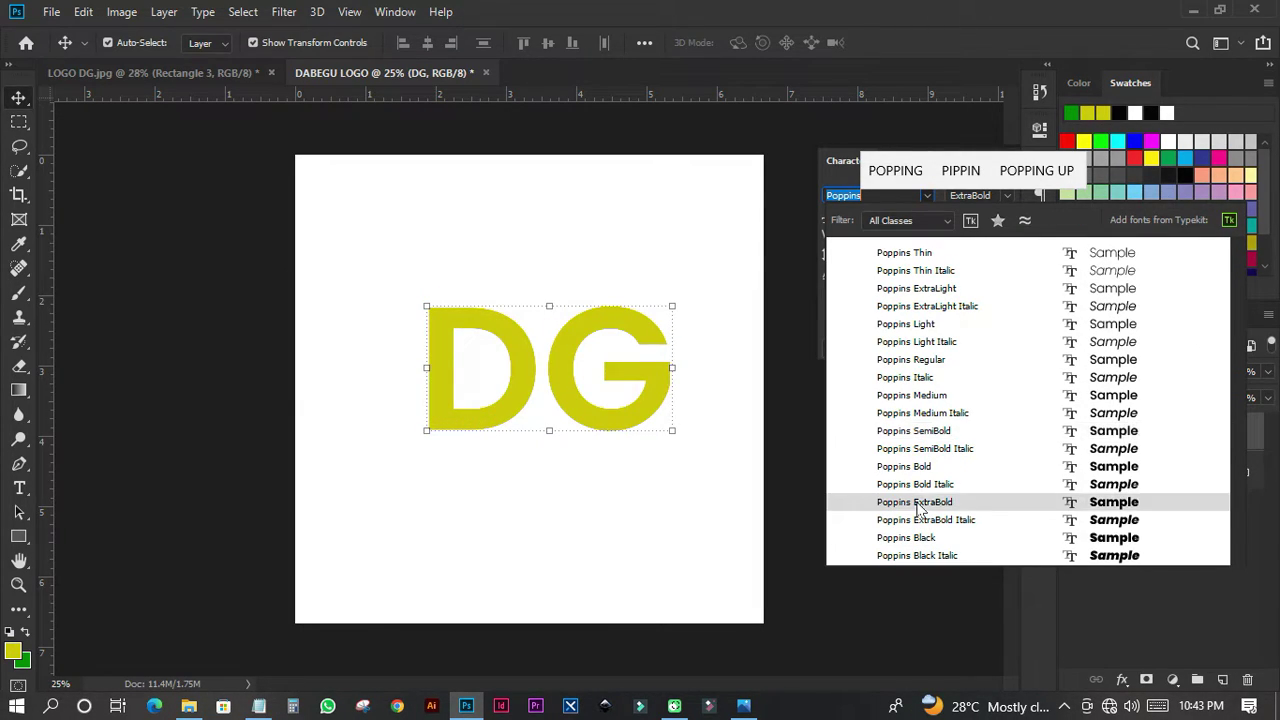
click(918, 509)
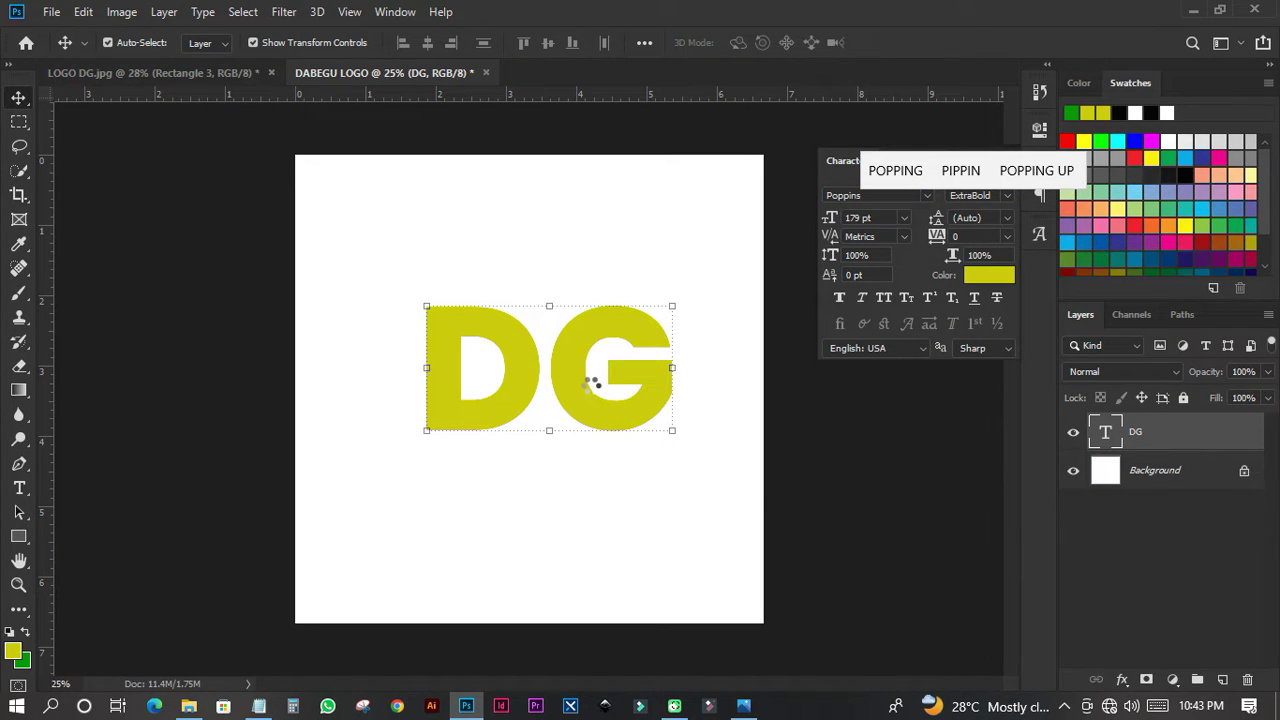
Step: Center the DG text horizontally on the canvas, and use Free Transform to nudge it 4 px down and 4 px to the right
mouse_move(632, 382)
mouse_down()
mouse_move(619, 377)
mouse_move(600, 405)
mouse_move(627, 380)
mouse_up()
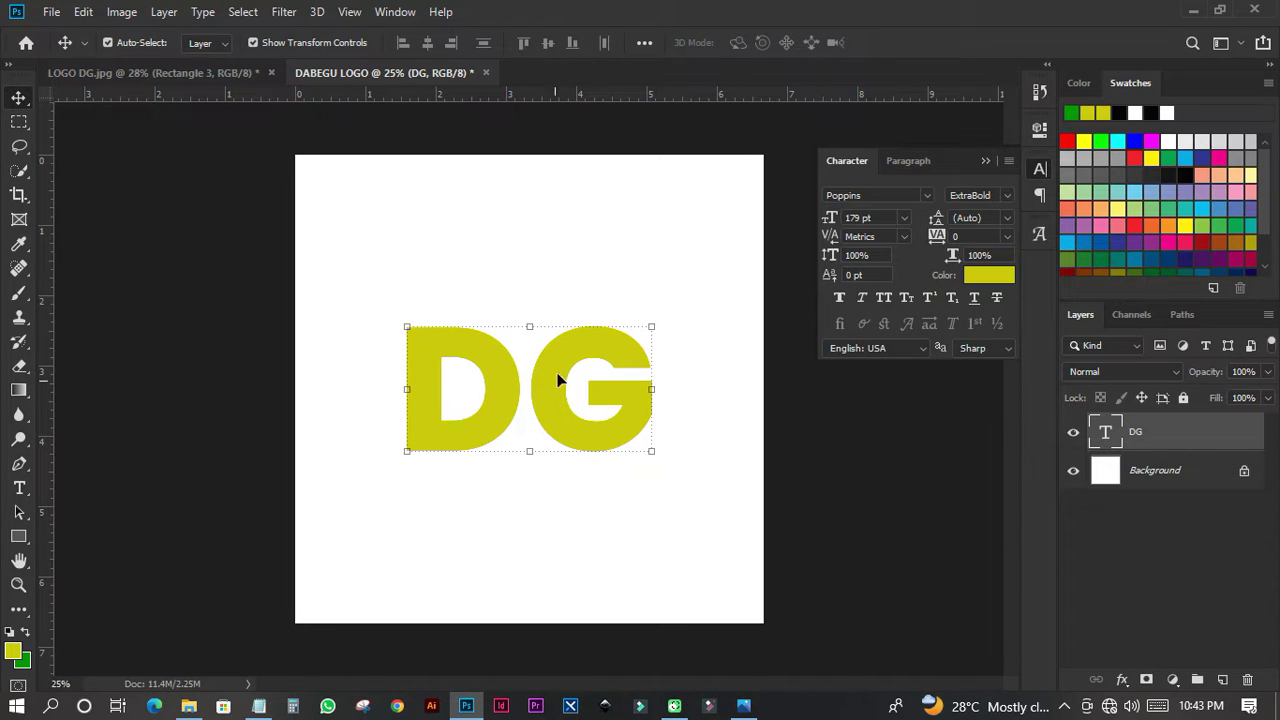
click(84, 14)
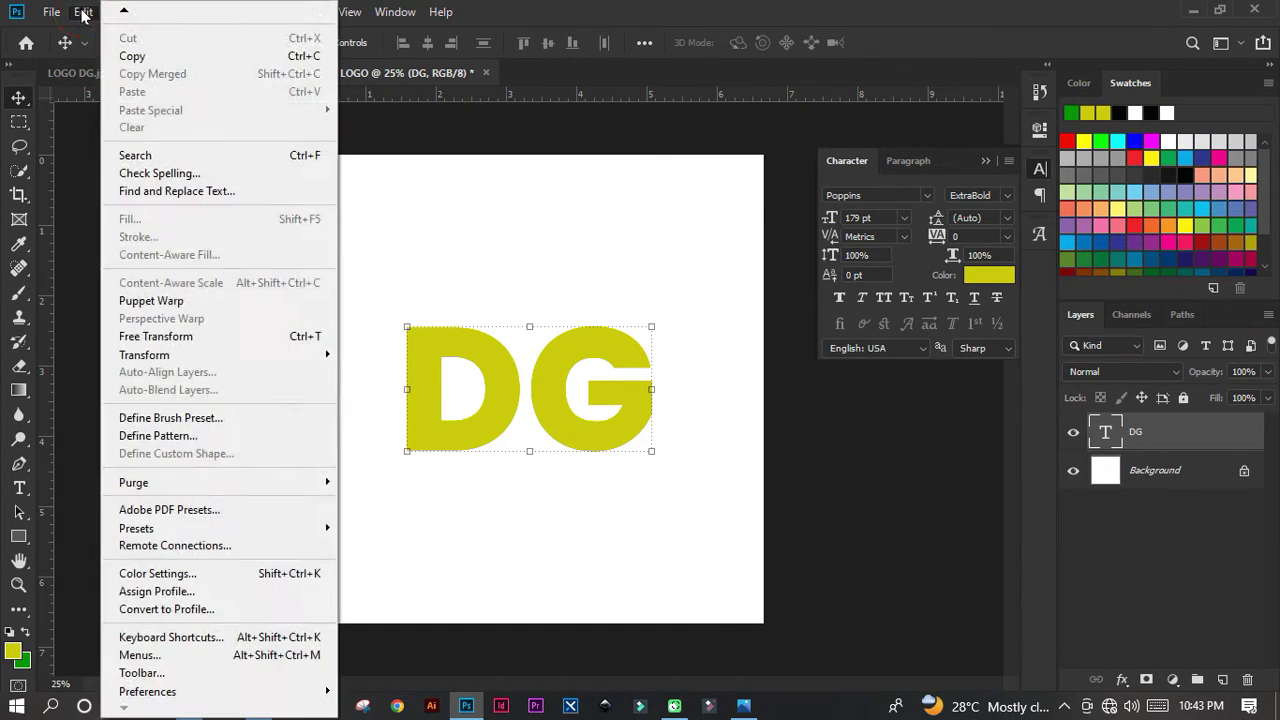
click(184, 337)
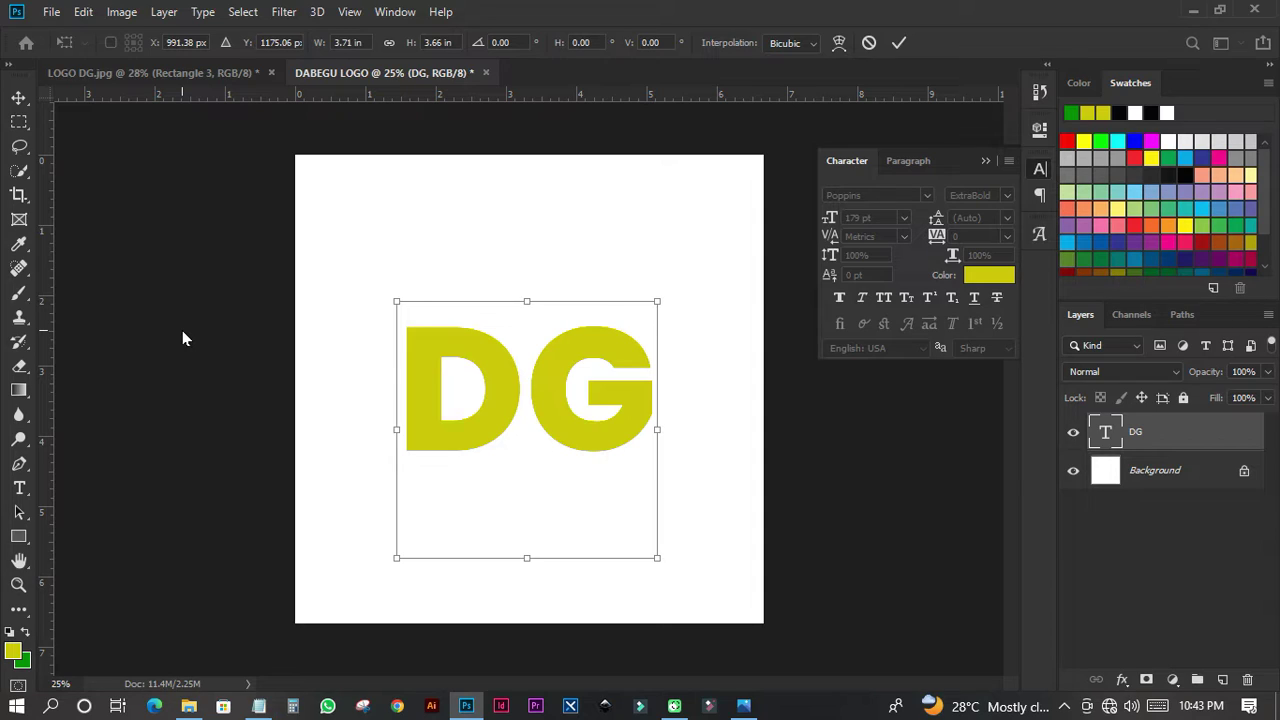
key(Down)
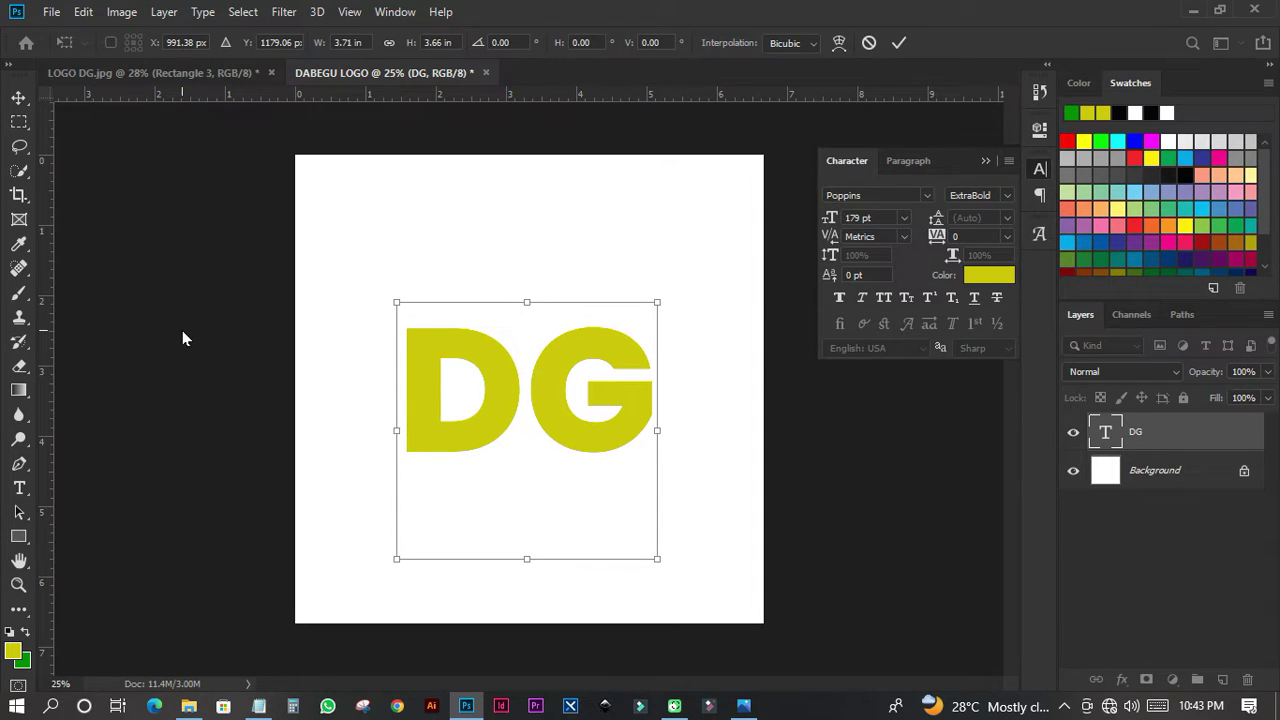
key(ctrl+z)
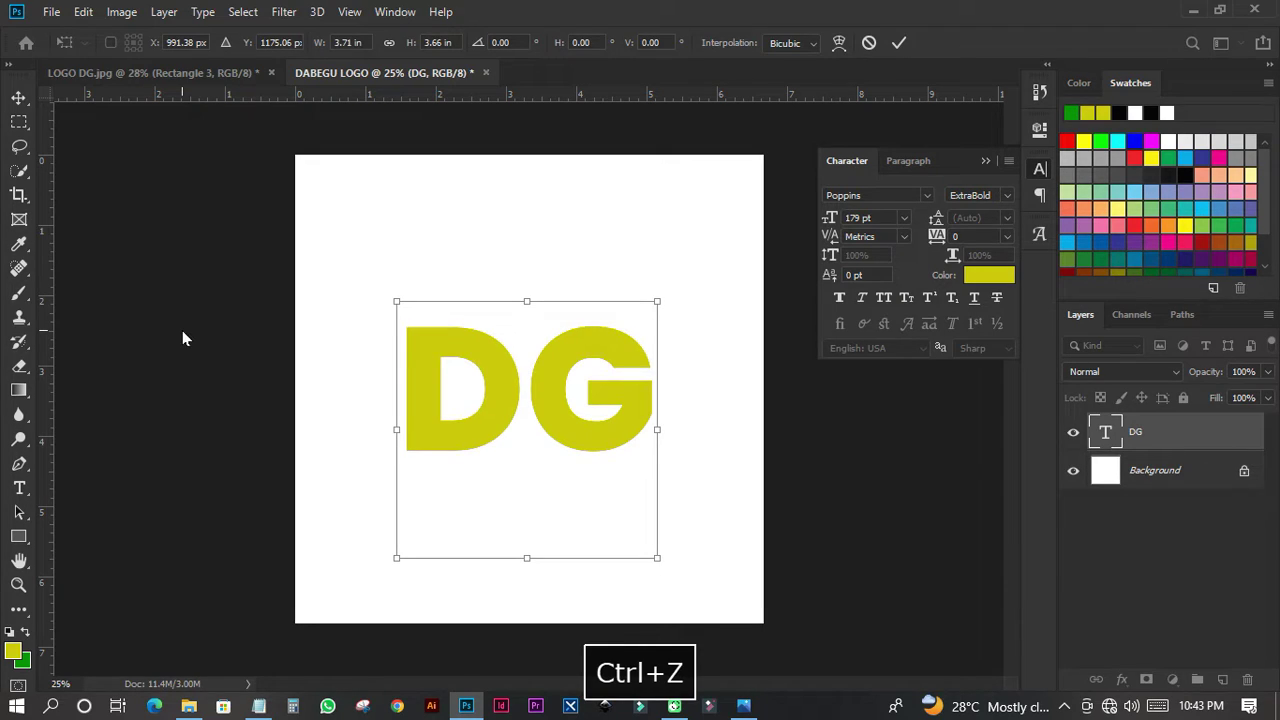
key(Down)
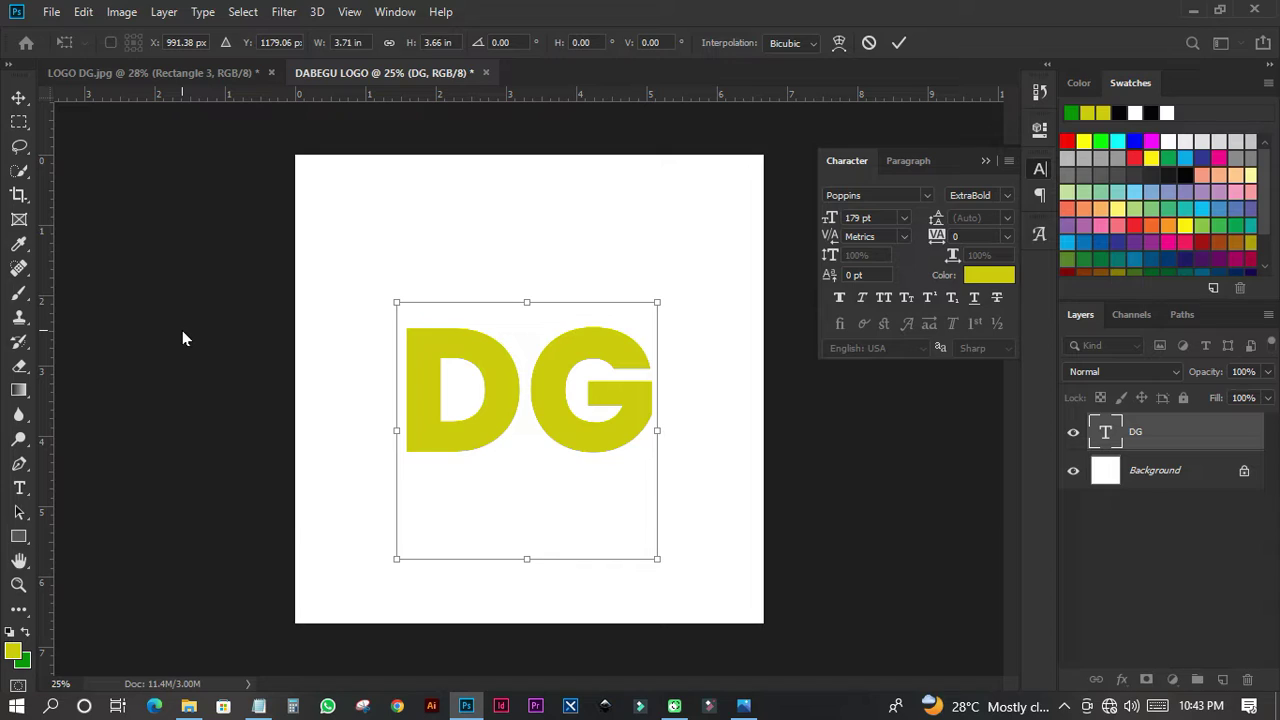
key(Right)
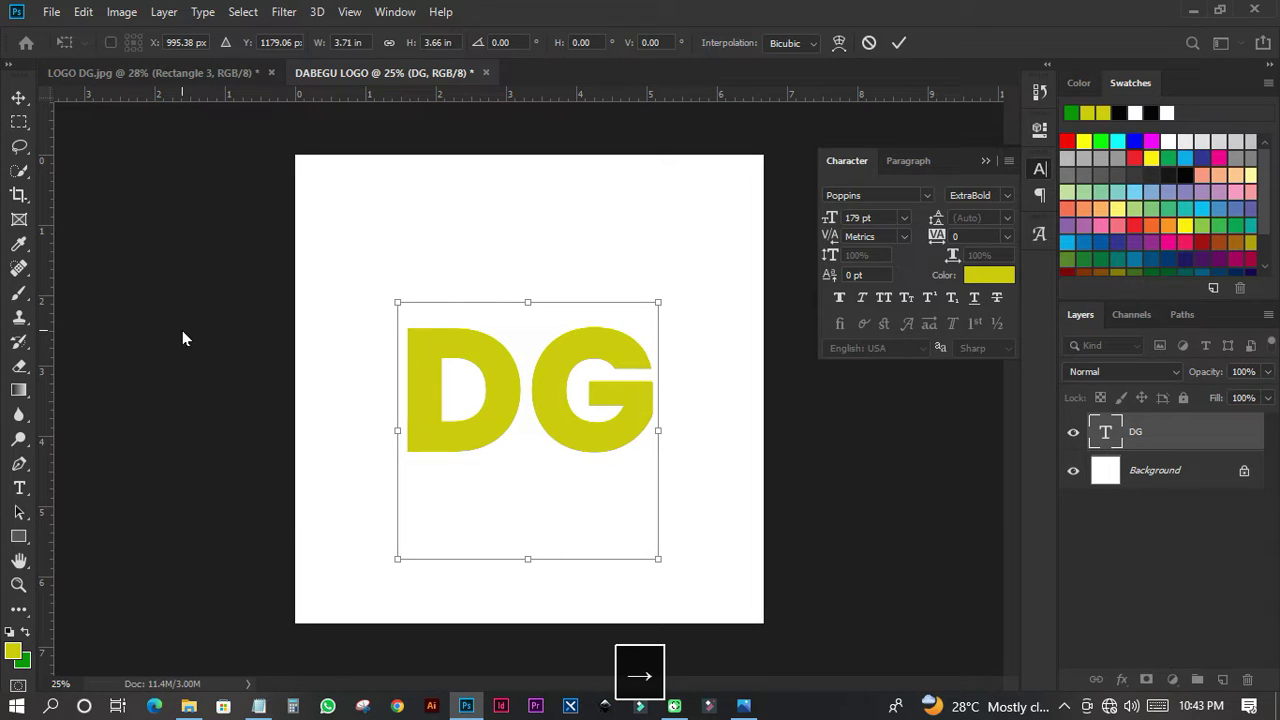
click(899, 43)
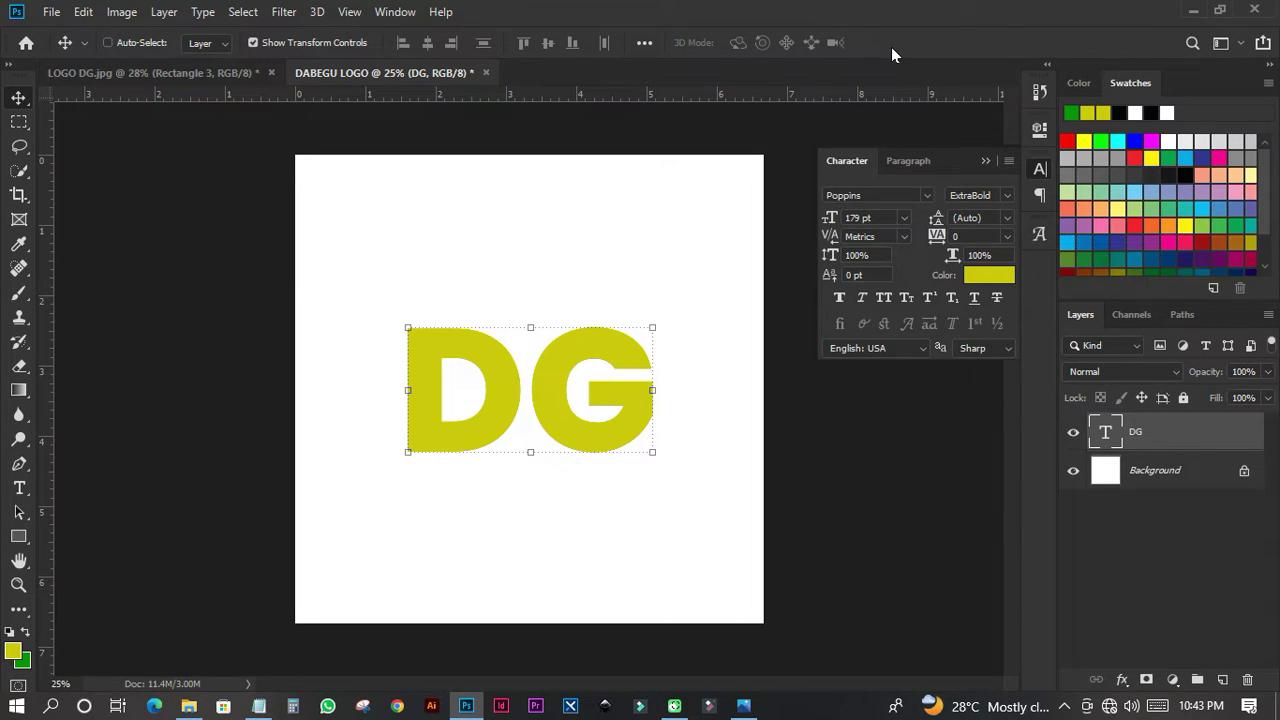
Step: Repeat the transform on successive duplicates of the DG layer until 100 copies trail diagonally down to the right
key(ctrl+alt+shift+t)
key(ctrl+alt+shift+t)
key(ctrl+alt+shift+t)
key(ctrl+alt+shift+t)
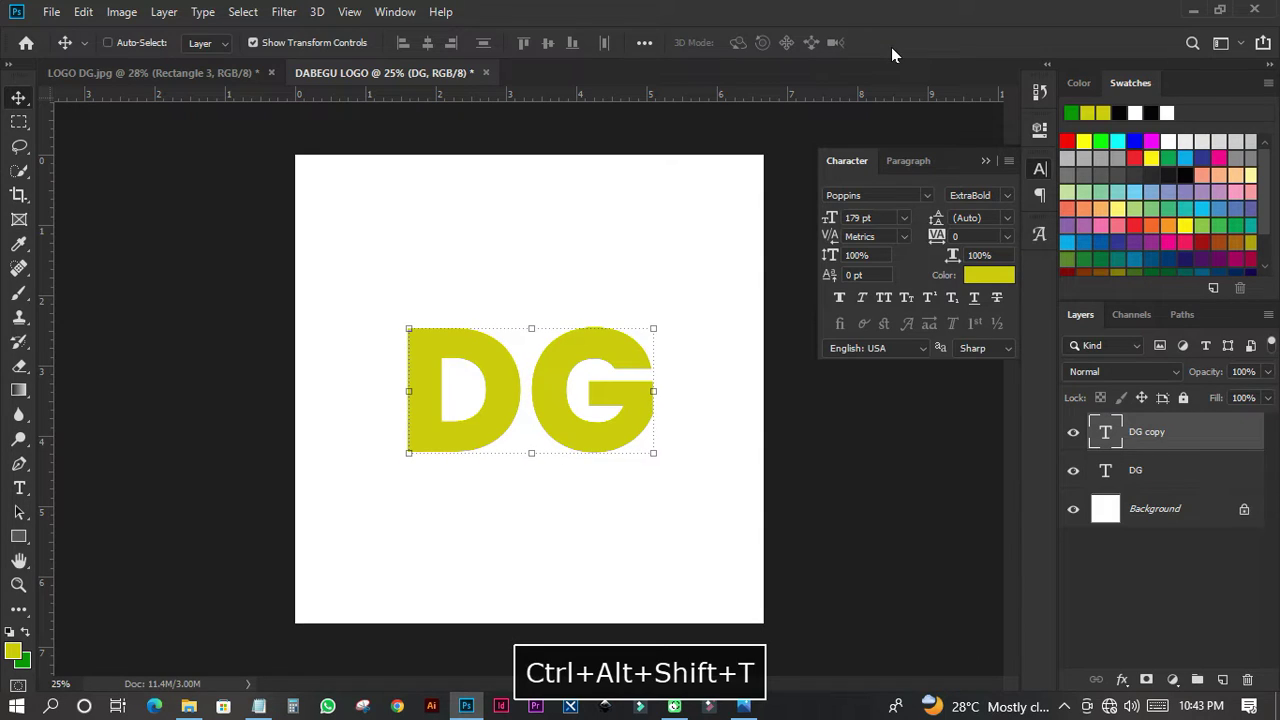
key(ctrl+alt+shift+t)
key(ctrl+alt+shift+t)
key(ctrl+alt+shift+t)
key(ctrl+alt+shift+t)
key(ctrl+alt+shift+t)
key(ctrl+alt+shift+t)
key(ctrl+alt+shift+t)
key(ctrl+alt+shift+t)
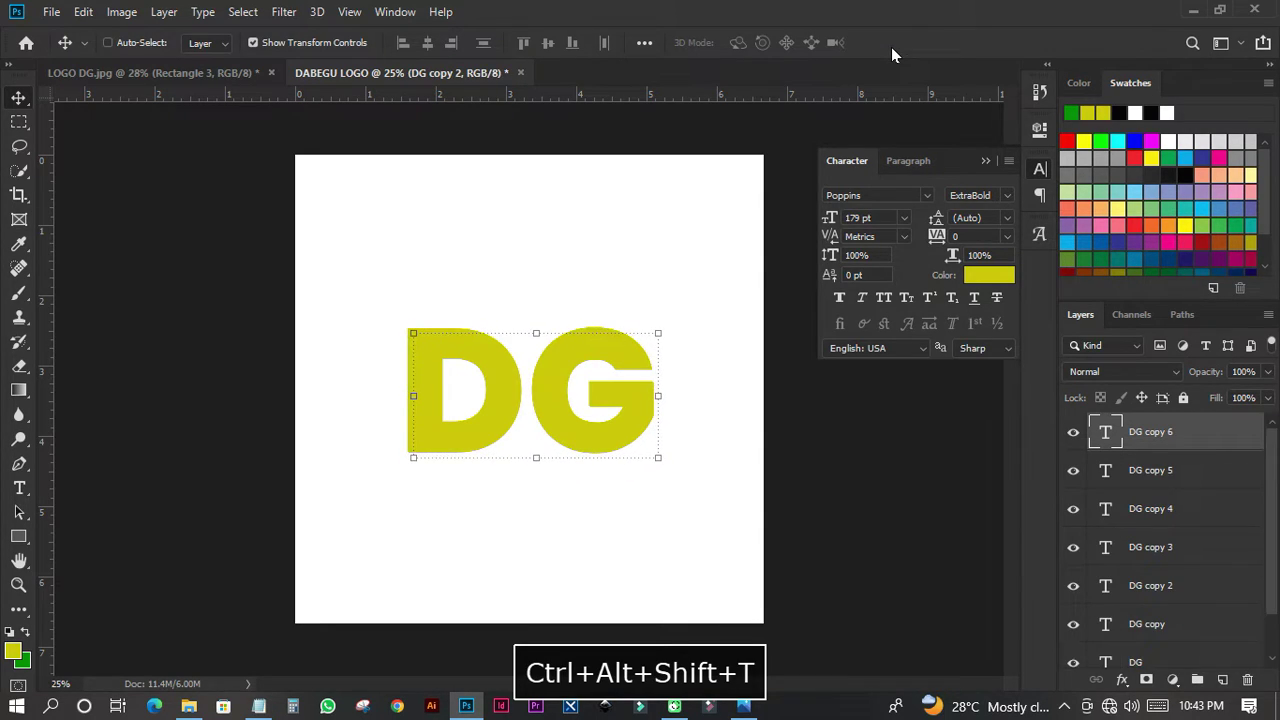
key(ctrl+alt+shift+t)
key(ctrl+alt+shift+t)
key(ctrl+alt+shift+t)
key(ctrl+alt+shift+t)
key(ctrl+alt+shift+t)
key(ctrl+alt+shift+t)
key(ctrl+alt+shift+t)
key(ctrl+alt+shift+t)
key(ctrl+alt+shift+t)
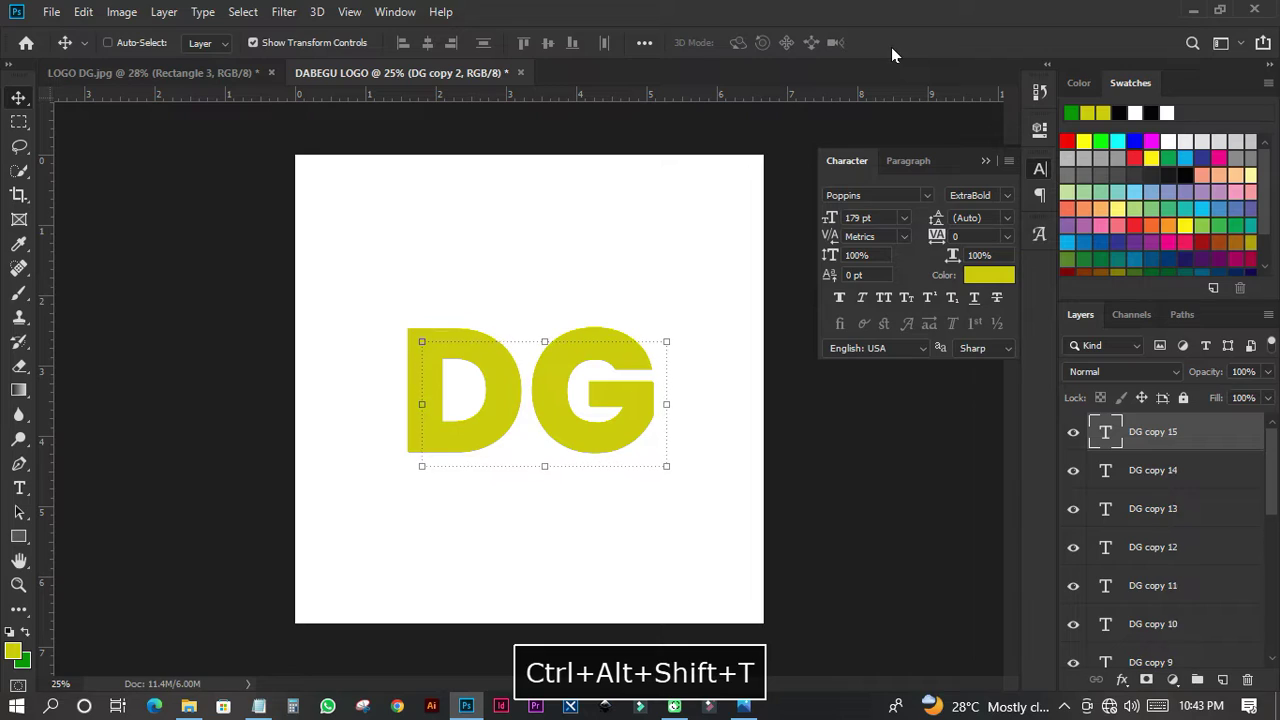
key(ctrl+alt+shift+t)
key(ctrl+alt+shift+t)
key(ctrl+alt+shift+t)
key(ctrl+alt+shift+t)
key(ctrl+alt+shift+t)
key(ctrl+alt+shift+t)
key(ctrl+alt+shift+t)
key(ctrl+alt+shift+t)
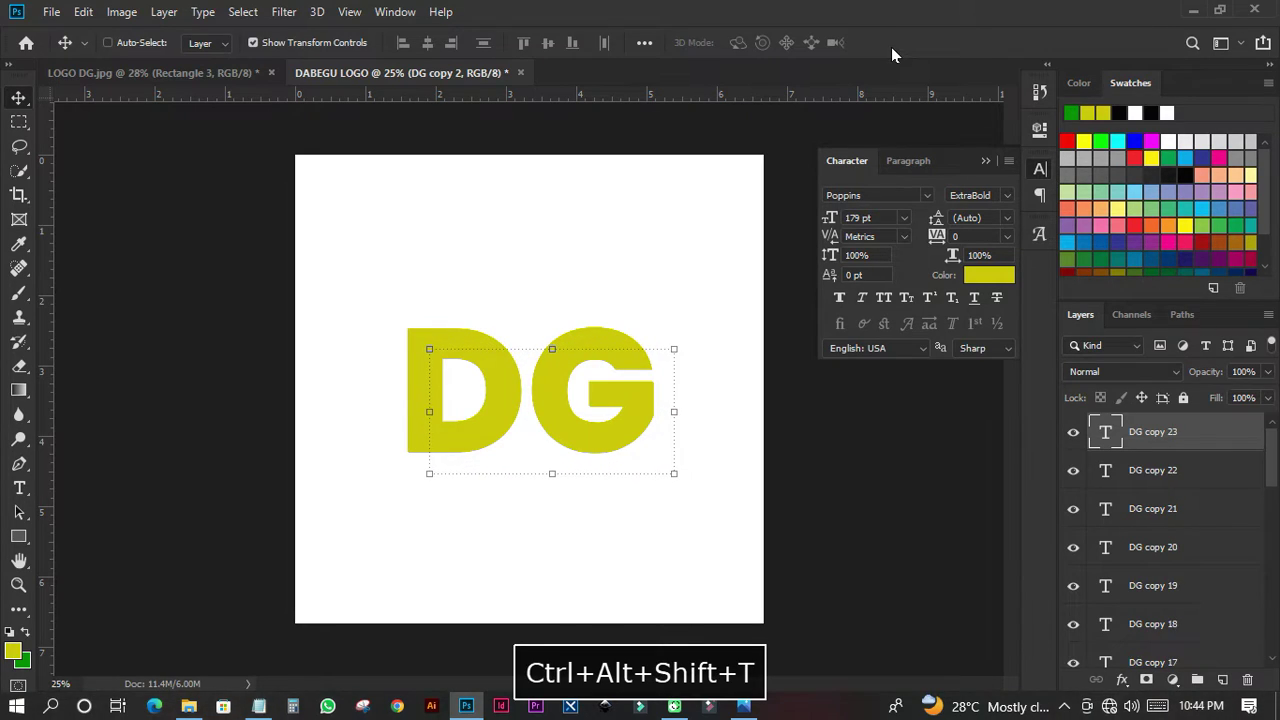
key(ctrl+alt+shift+t)
key(ctrl+alt+shift+t)
key(ctrl+alt+shift+t)
key(ctrl+alt+shift+t)
key(ctrl+alt+shift+t)
key(ctrl+alt+shift+t)
key(ctrl+alt+shift+t)
key(ctrl+alt+shift+t)
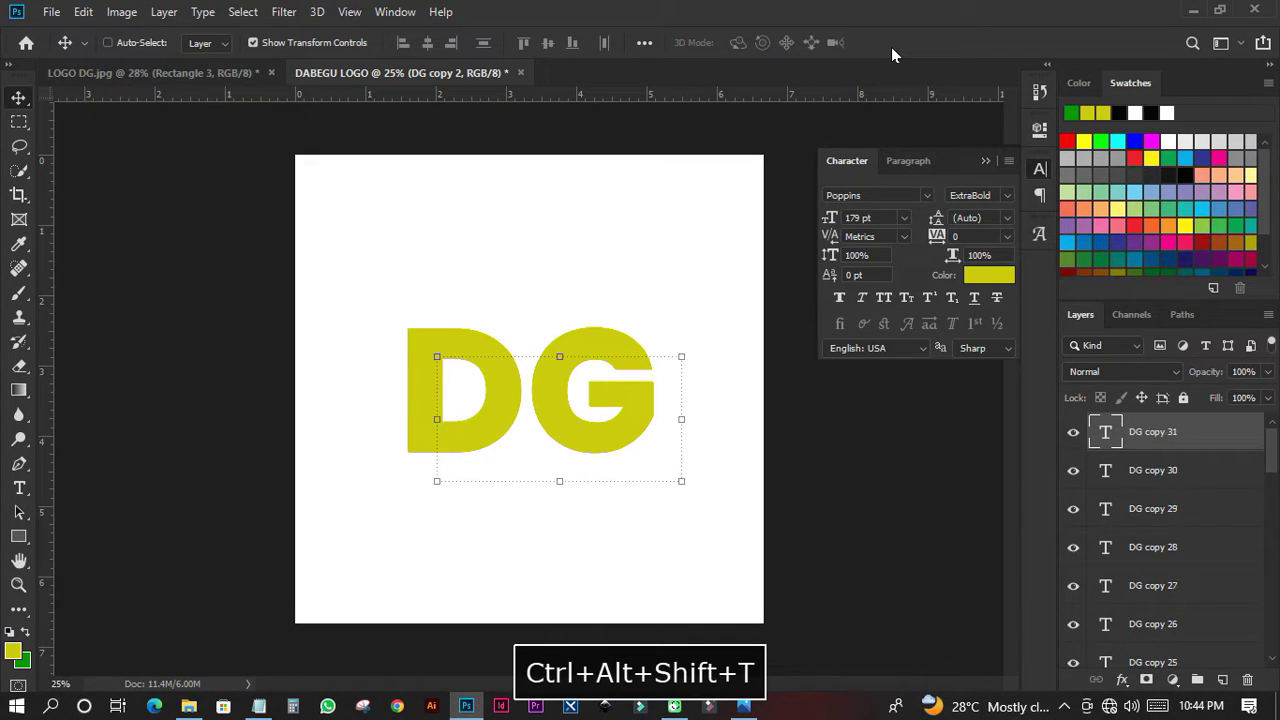
key(ctrl+alt+shift+t)
key(ctrl+alt+shift+t)
key(ctrl+alt+shift+t)
key(ctrl+alt+shift+t)
key(ctrl+alt+shift+t)
key(ctrl+alt+shift+t)
key(ctrl+alt+shift+t)
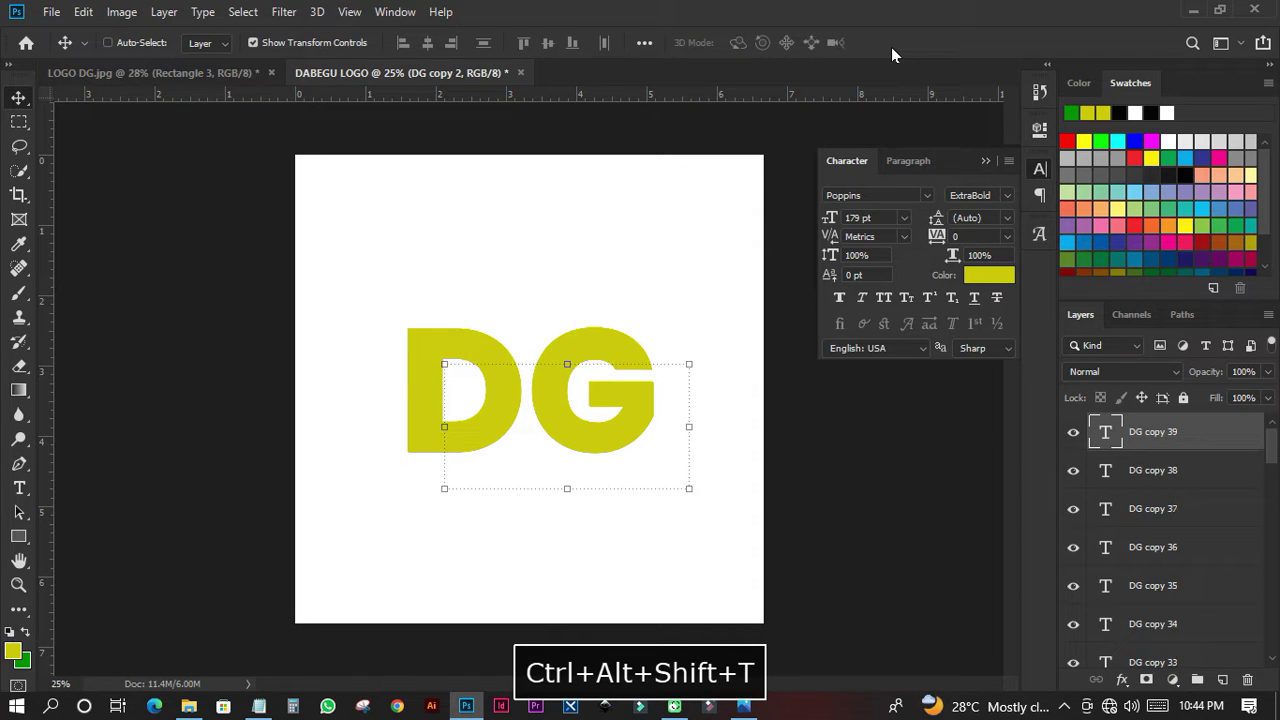
key(ctrl+alt+shift+t)
key(ctrl+alt+shift+t)
key(ctrl+alt+shift+t)
key(ctrl+alt+shift+t)
key(ctrl+alt+shift+t)
key(ctrl+alt+shift+t)
key(ctrl+alt+shift+t)
key(ctrl+alt+shift+t)
key(ctrl+alt+shift+t)
key(ctrl+alt+shift+t)
key(ctrl+alt+shift+t)
key(ctrl+alt+shift+t)
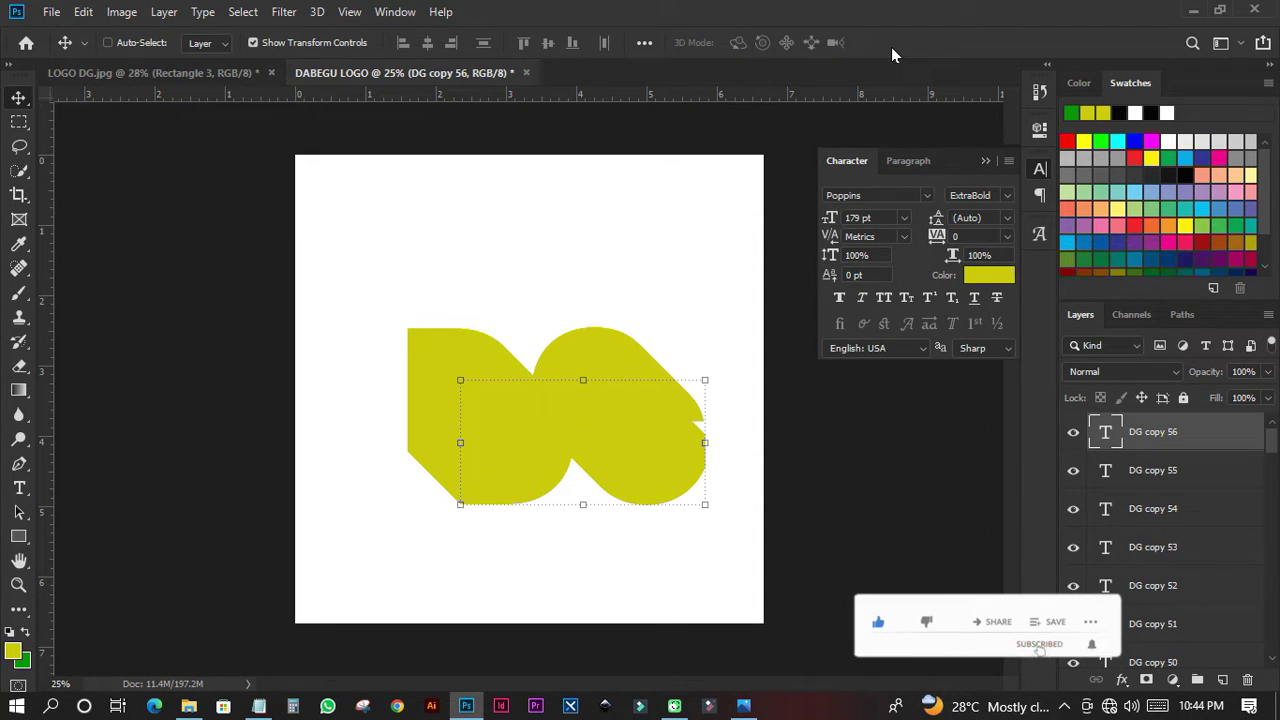
key(ctrl+alt+shift+t)
key(ctrl+alt+shift+t)
key(ctrl+alt+shift+t)
key(ctrl+alt+shift+t)
key(ctrl+alt+shift+t)
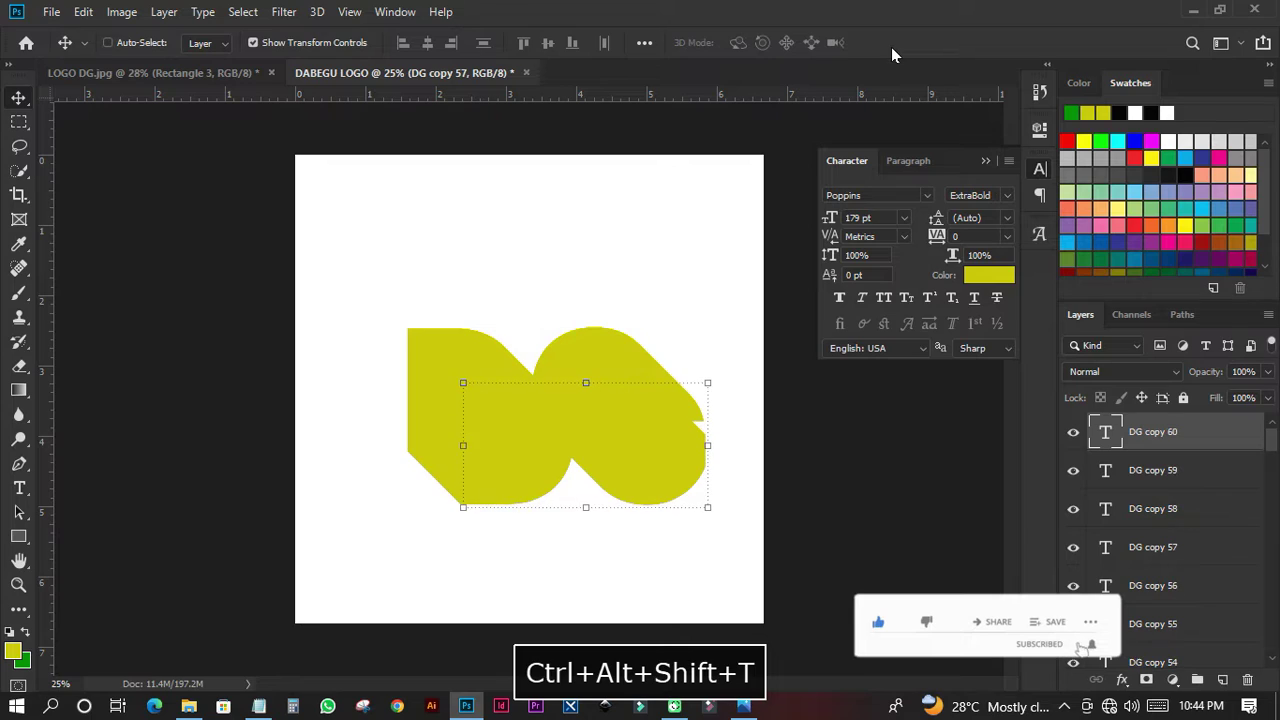
key(ctrl+alt+shift+t)
key(ctrl+alt+shift+t)
key(ctrl+alt+shift+t)
key(ctrl+alt+shift+t)
key(ctrl+alt+shift+t)
key(ctrl+alt+shift+t)
key(ctrl+alt+shift+t)
key(ctrl+alt+shift+t)
key(ctrl+alt+shift+t)
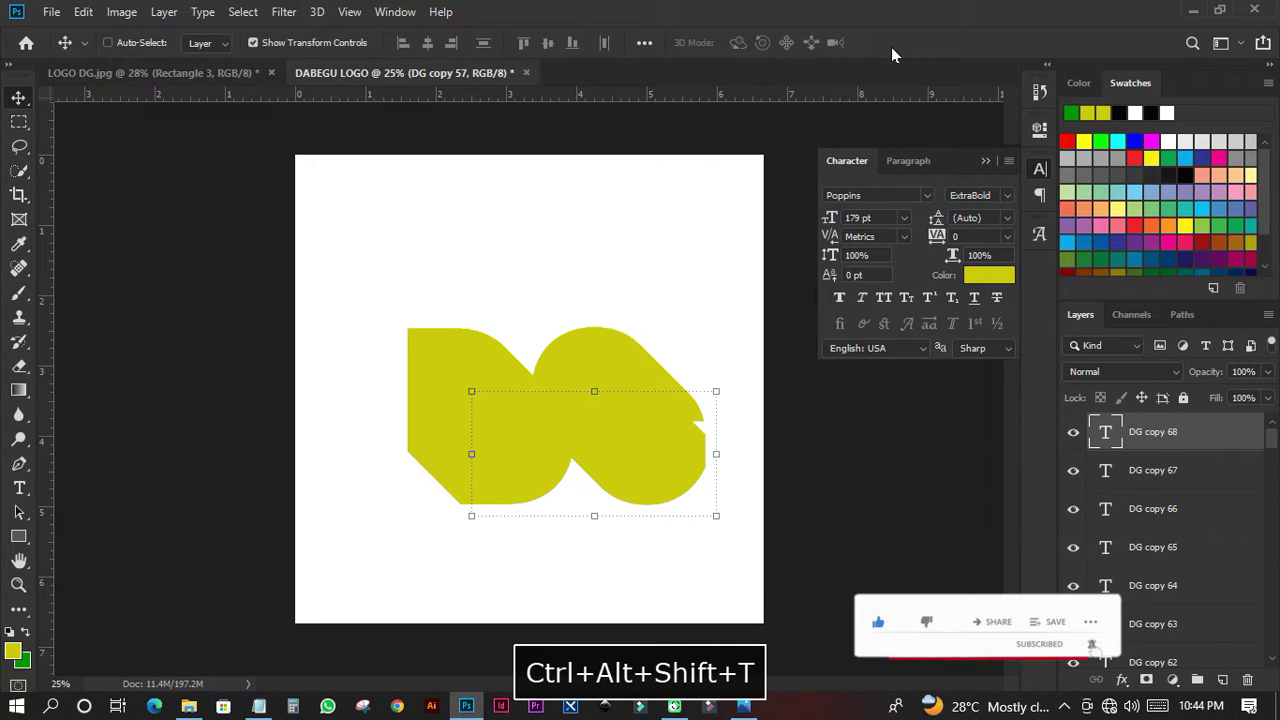
key(ctrl+alt+shift+t)
key(ctrl+alt+shift+t)
key(ctrl+alt+shift+t)
key(ctrl+alt+shift+t)
key(ctrl+alt+shift+t)
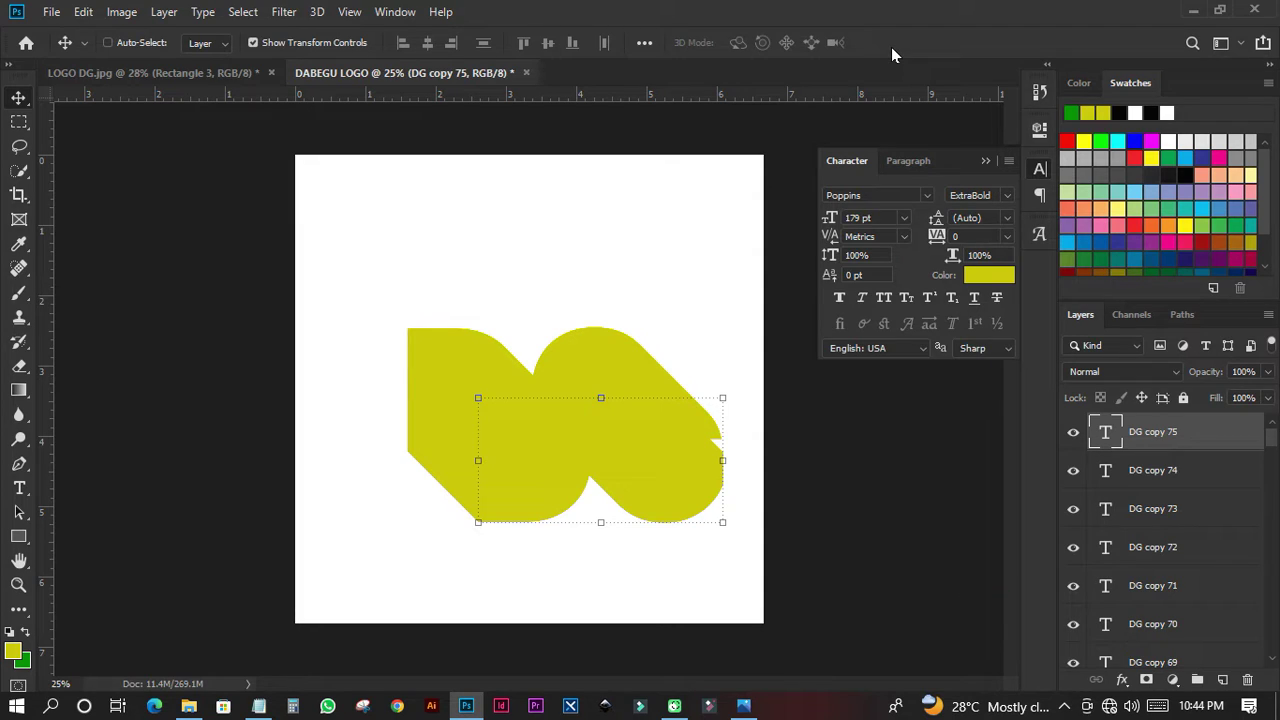
key(ctrl+alt+shift+t)
key(ctrl+alt+shift+t)
key(ctrl+alt+shift+t)
key(ctrl+alt+shift+t)
key(ctrl+alt+shift+t)
key(ctrl+alt+shift+t)
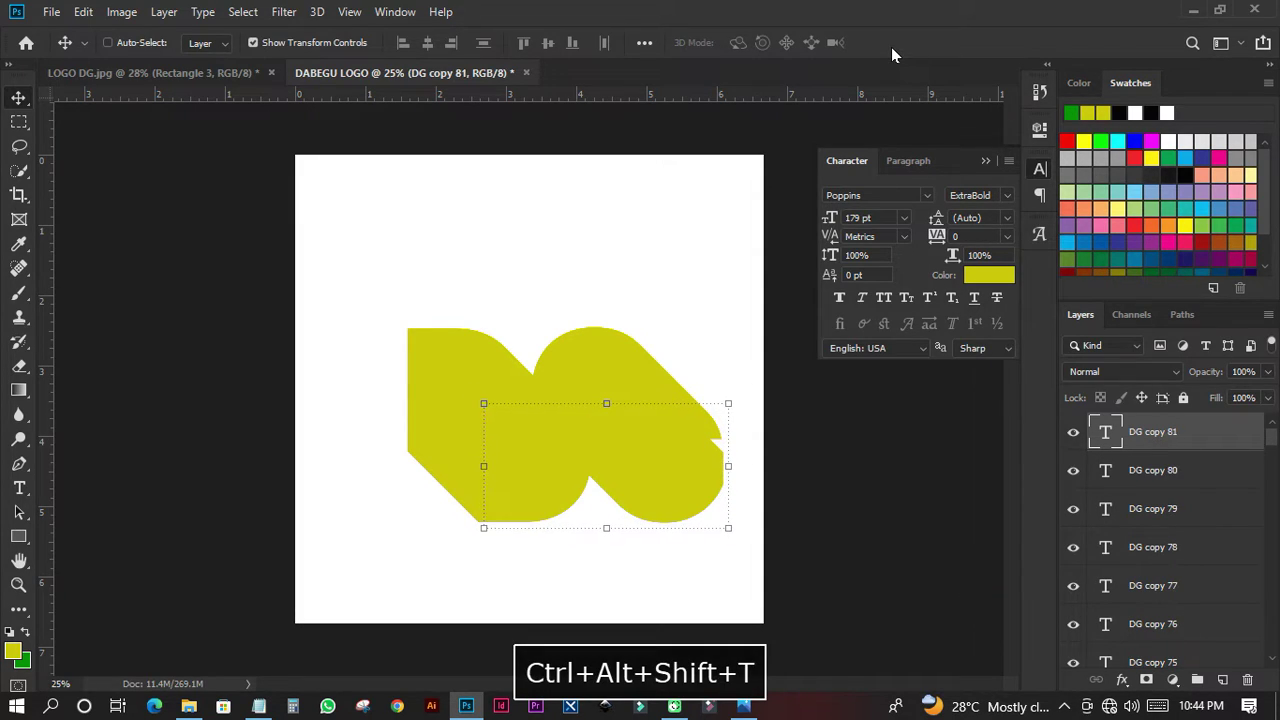
key(ctrl+alt+shift+t)
key(ctrl+alt+shift+t)
key(ctrl+alt+shift+t)
key(ctrl+alt+shift+t)
key(ctrl+alt+shift+t)
key(ctrl+alt+shift+t)
key(ctrl+alt+shift+t)
key(ctrl+alt+shift+t)
key(ctrl+alt+shift+t)
key(ctrl+alt+shift+t)
key(ctrl+alt+shift+t)
key(ctrl+alt+shift+t)
key(ctrl+alt+shift+t)
key(ctrl+alt+shift+t)
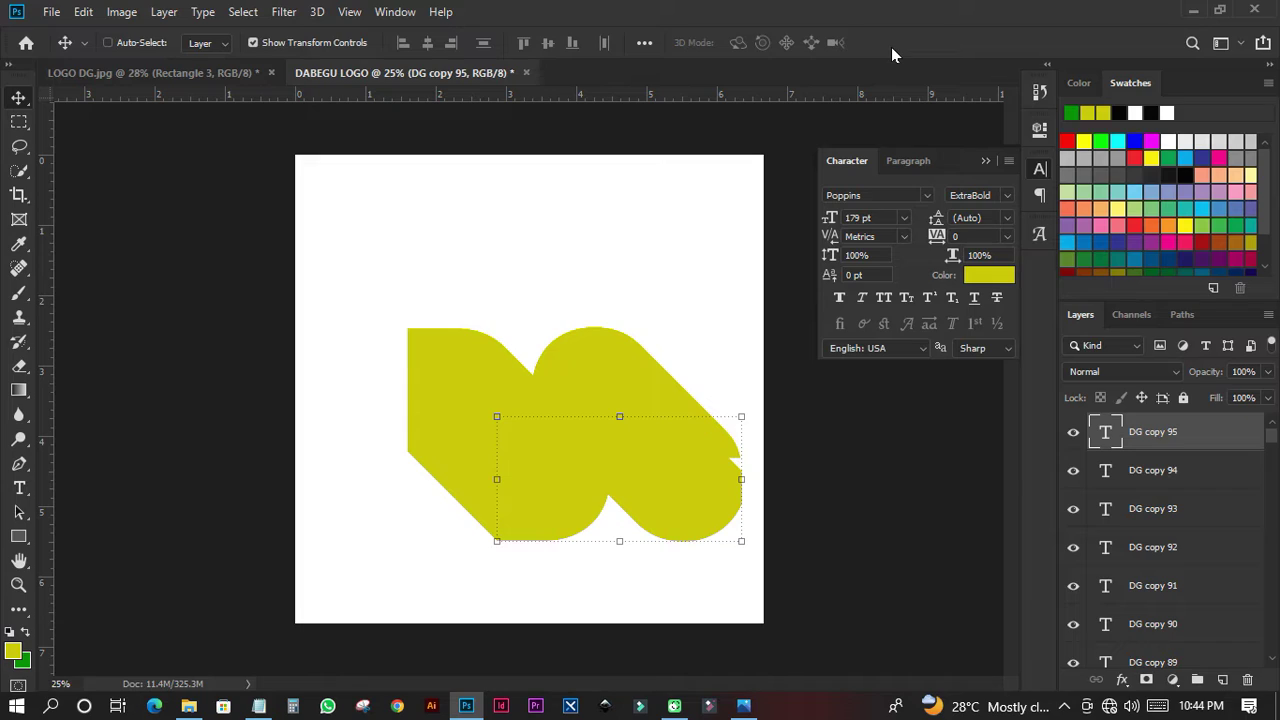
key(ctrl+alt+shift+t)
key(ctrl+alt+shift+t)
key(ctrl+alt+shift+t)
key(ctrl+alt+shift+t)
key(ctrl+alt+shift+t)
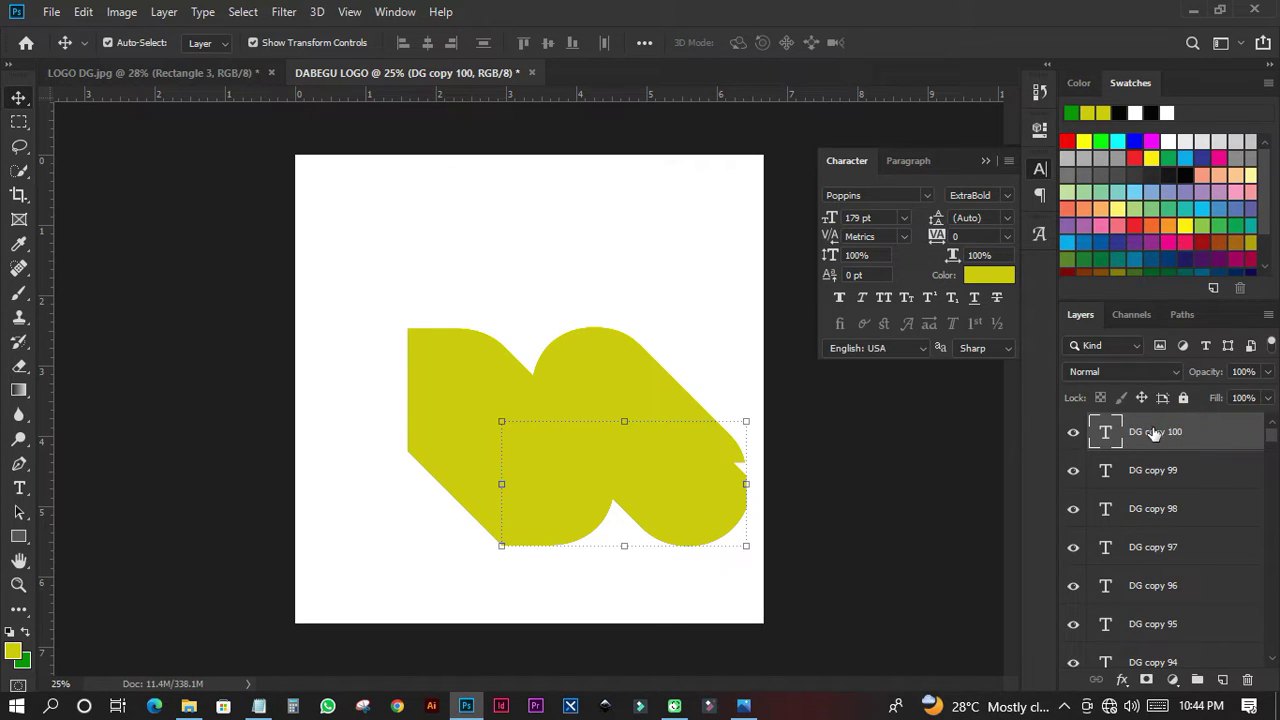
Step: Select all the DG copy layers, leaving out the original DG layer, and change their text color to black (000000)
drag(1271, 438, 1275, 655)
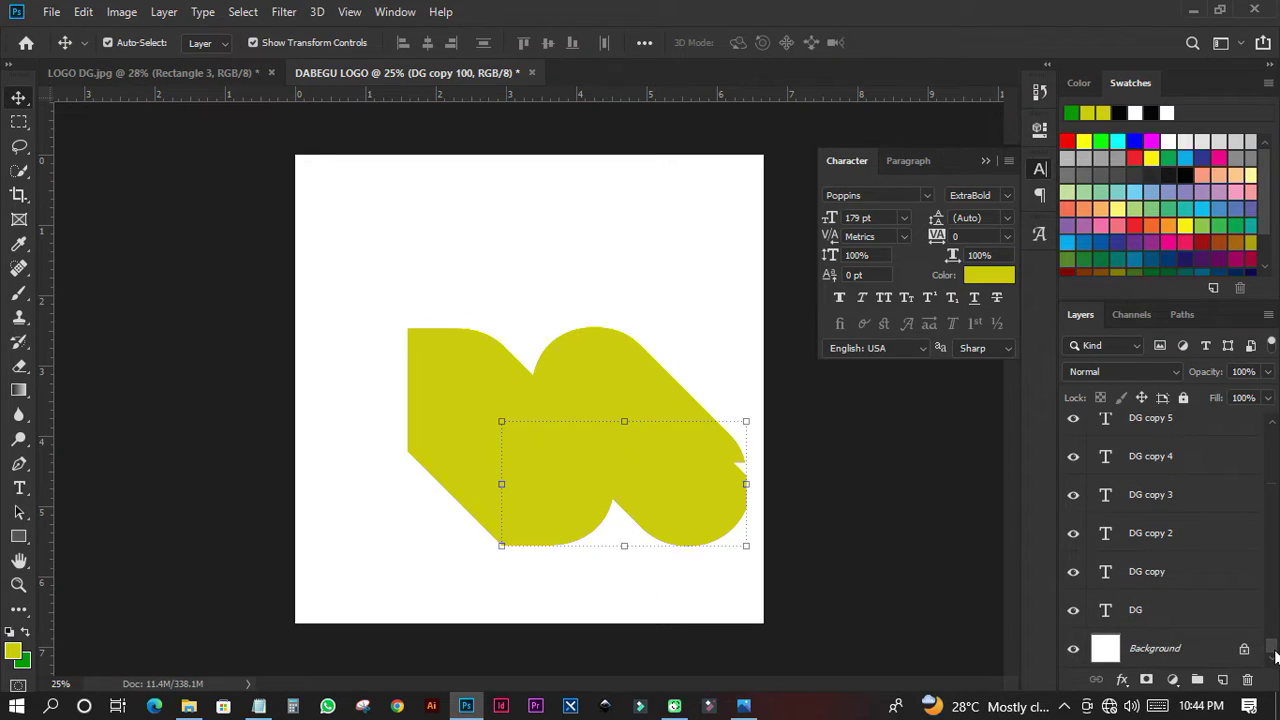
shift+click(1150, 575)
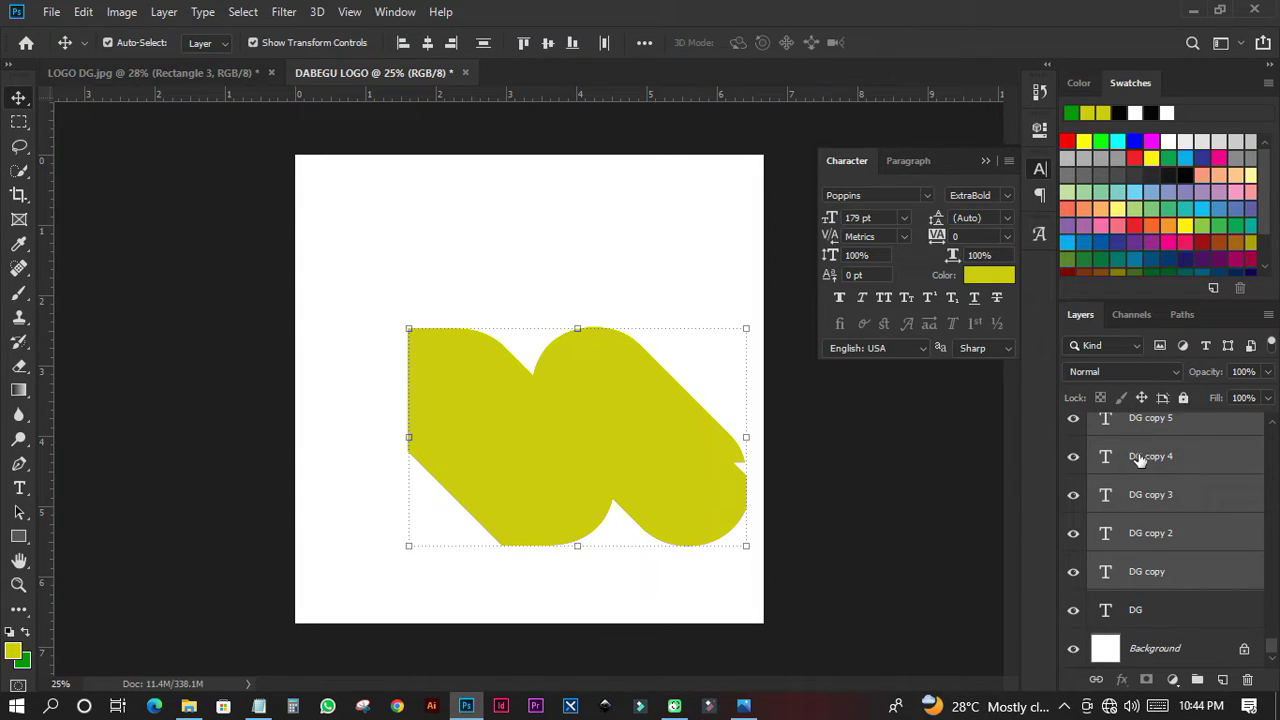
click(992, 280)
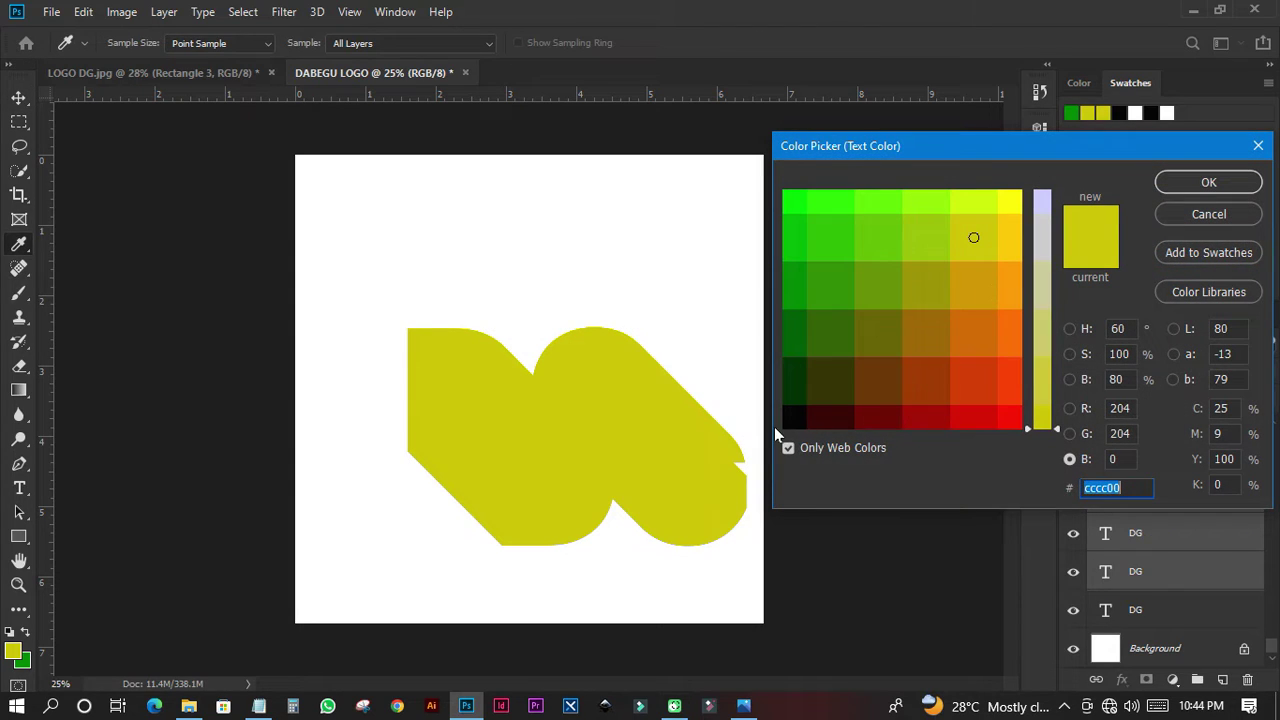
drag(791, 423, 777, 447)
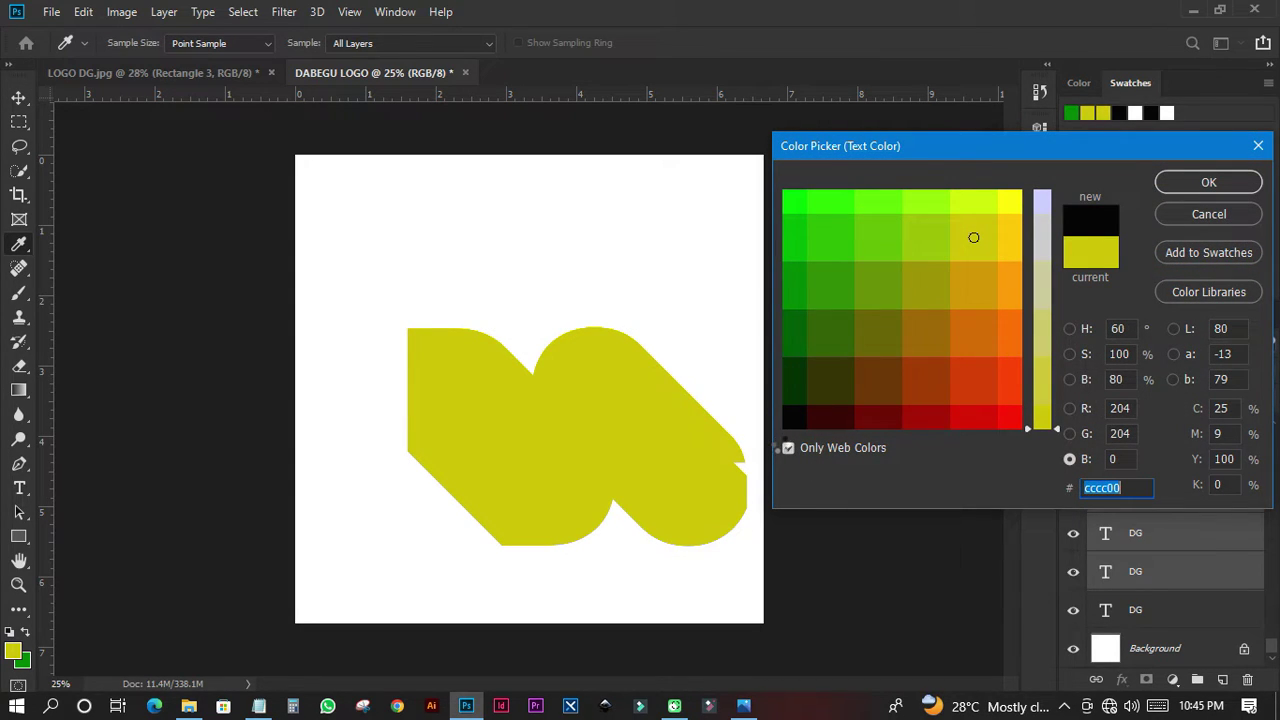
click(786, 446)
click(785, 447)
click(779, 446)
click(788, 426)
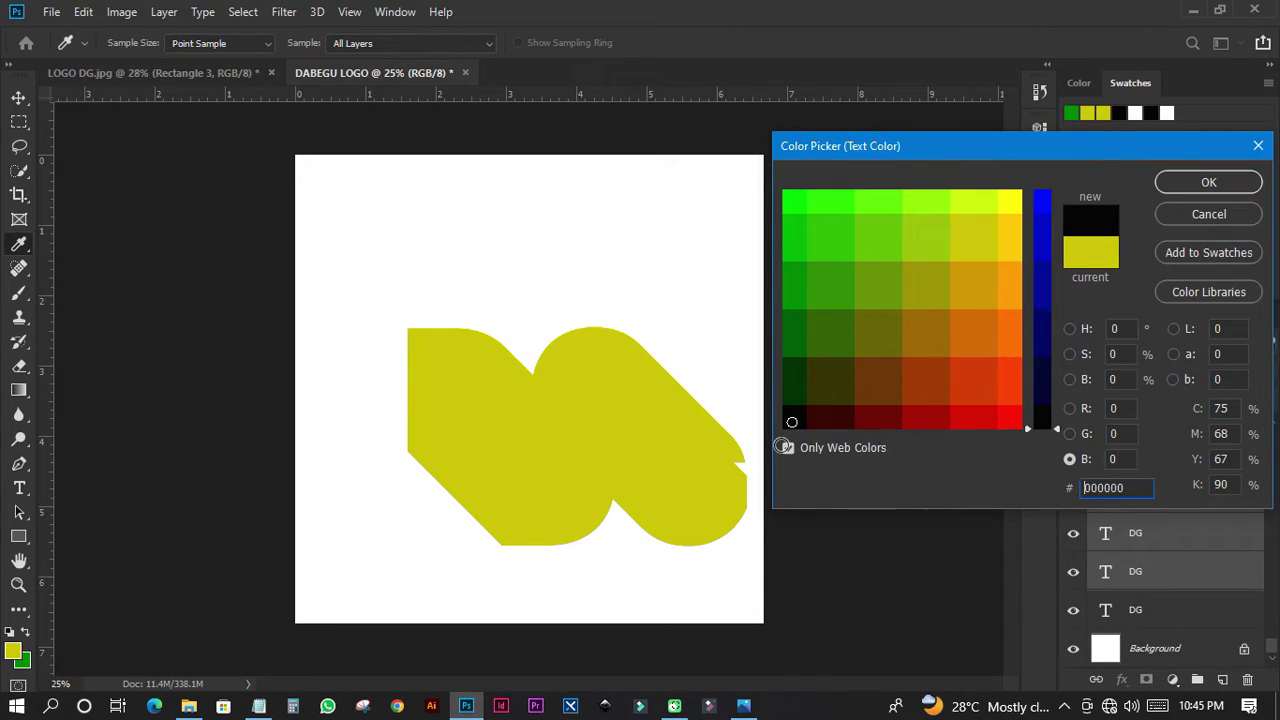
click(1205, 183)
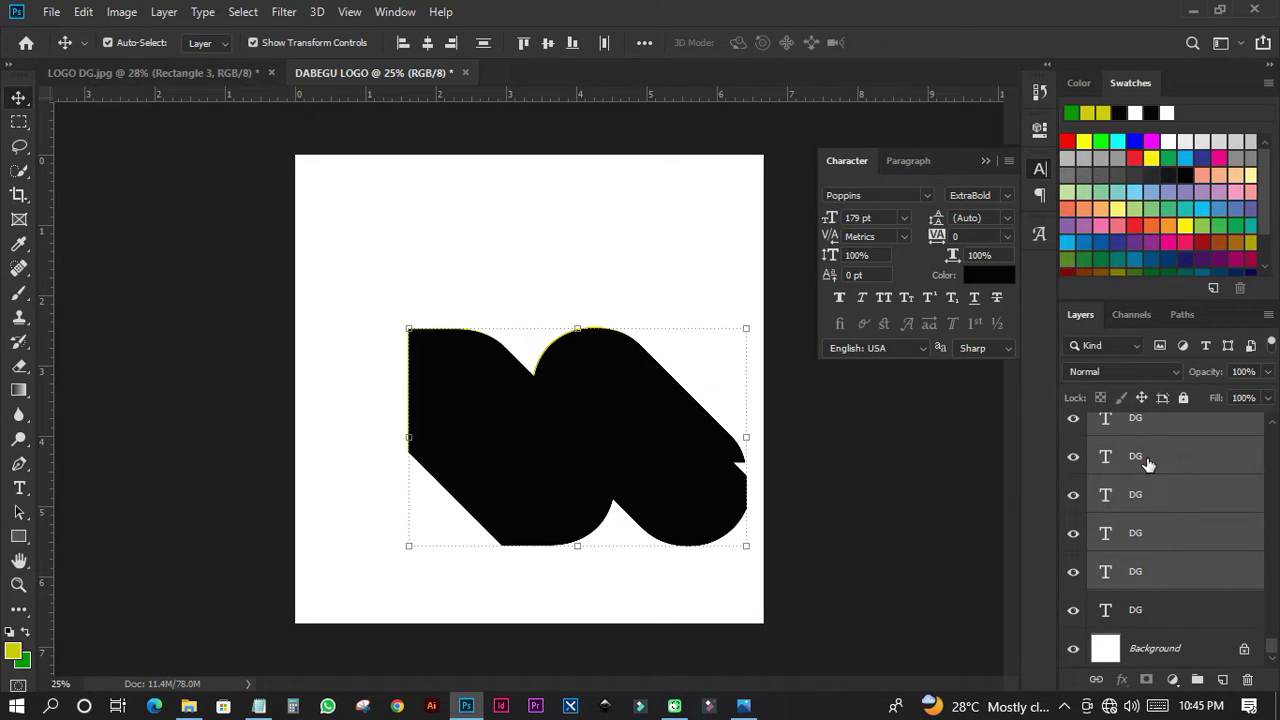
Step: Group the selected black DG copies and convert the group to a smart object
key(ctrl+g)
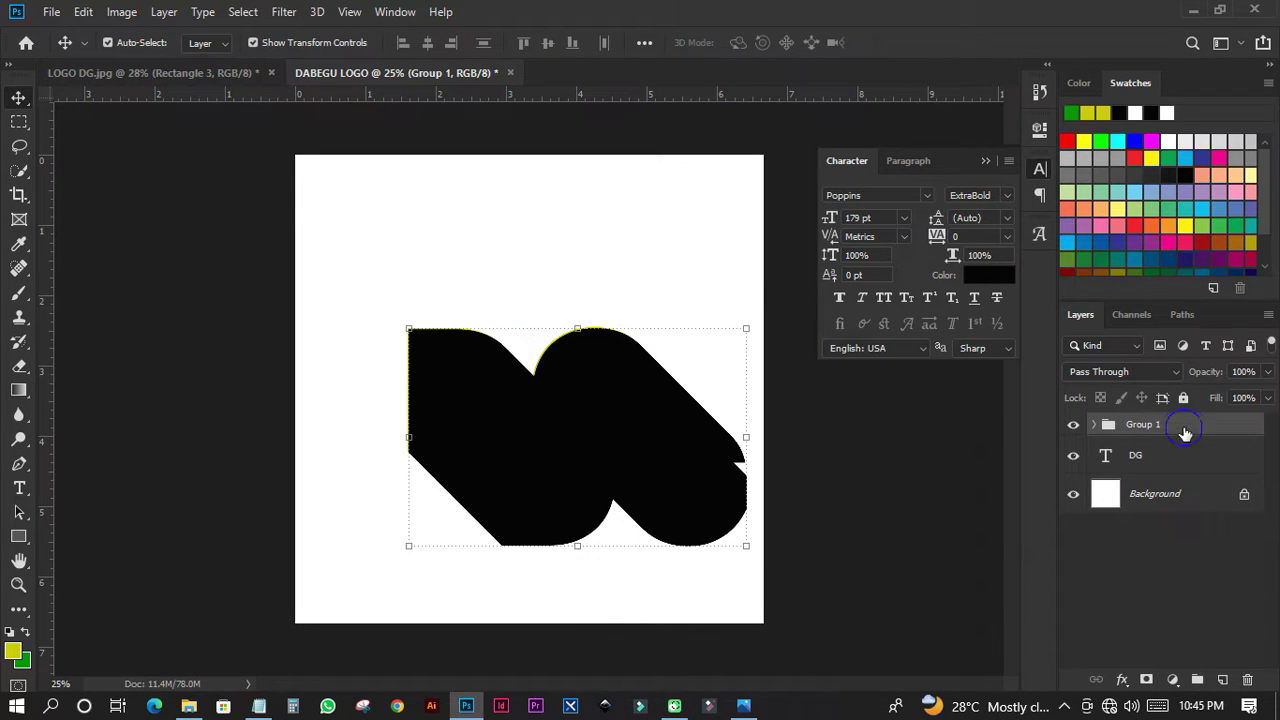
right_click(1184, 432)
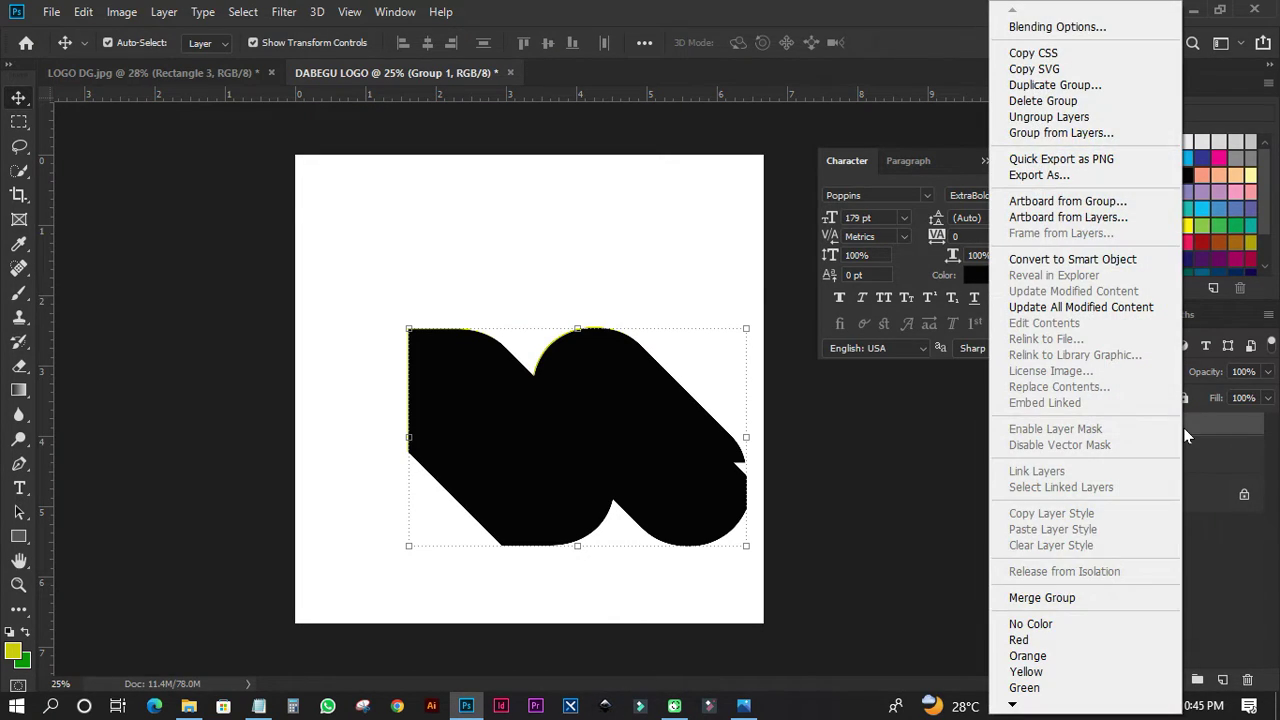
click(1072, 259)
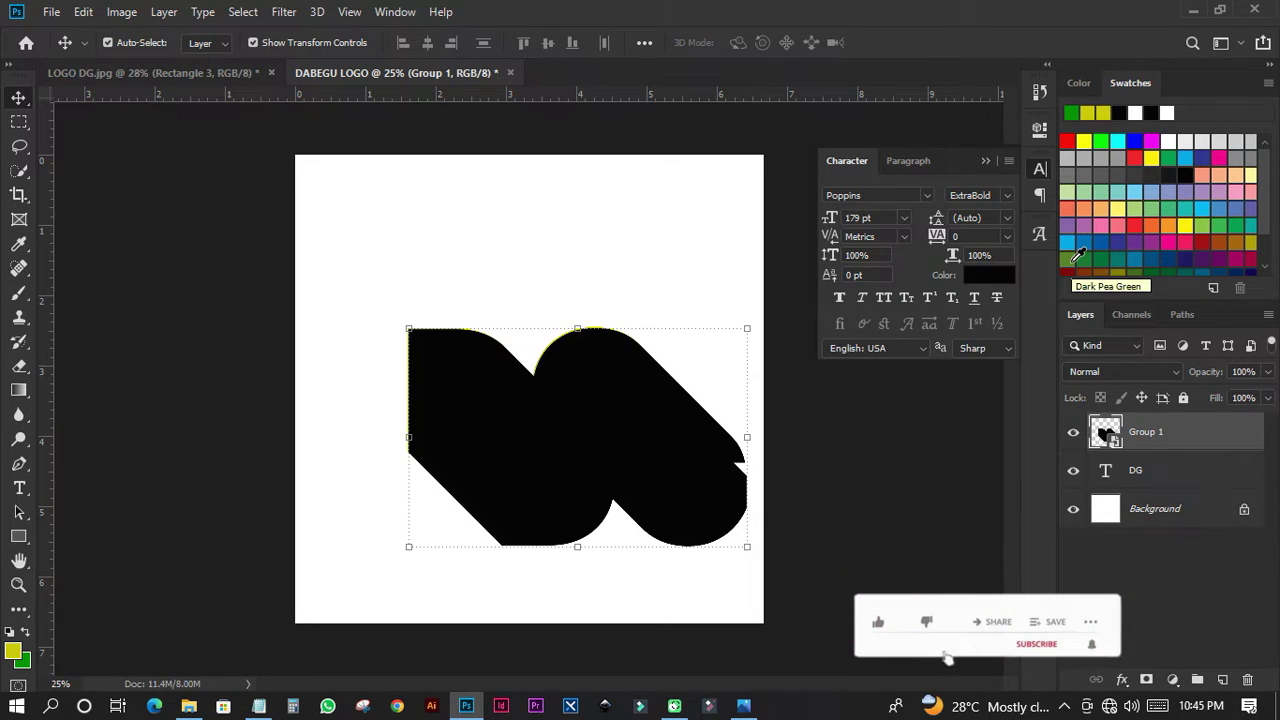
Step: Place the smart object of black copies beneath the original DG text layer and rename it SHADOW
click(1155, 440)
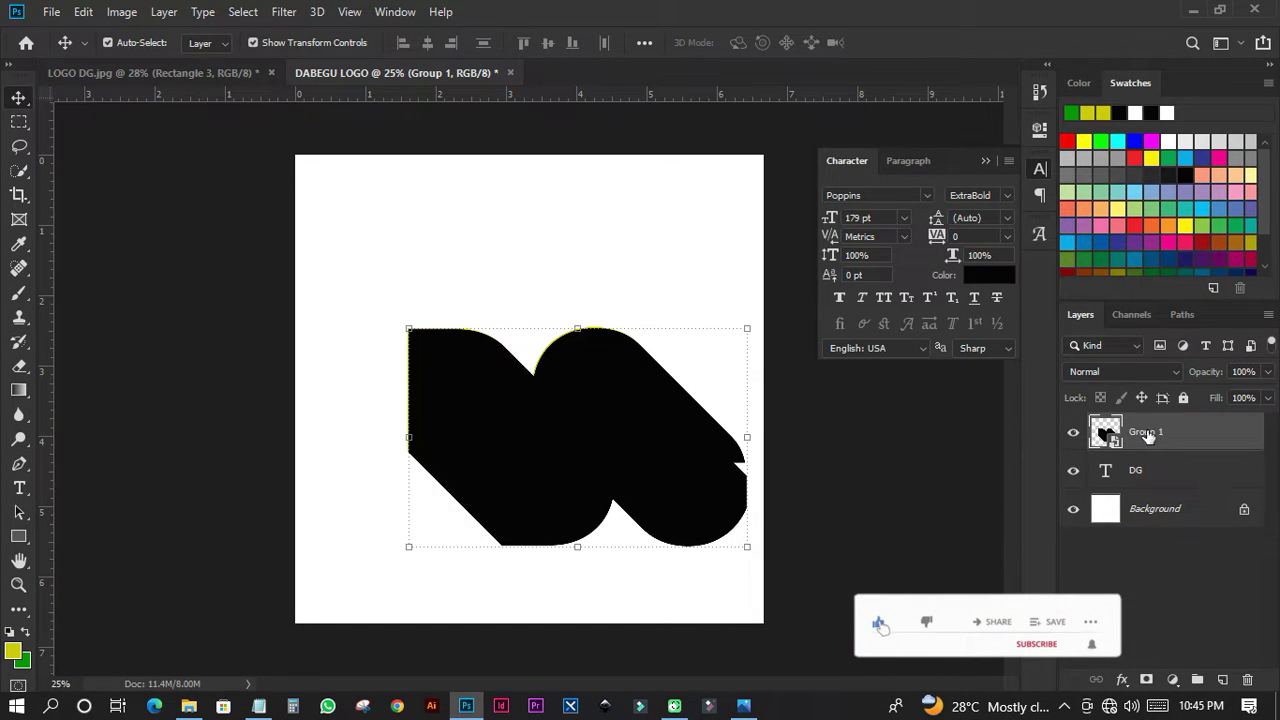
drag(1155, 440, 1158, 484)
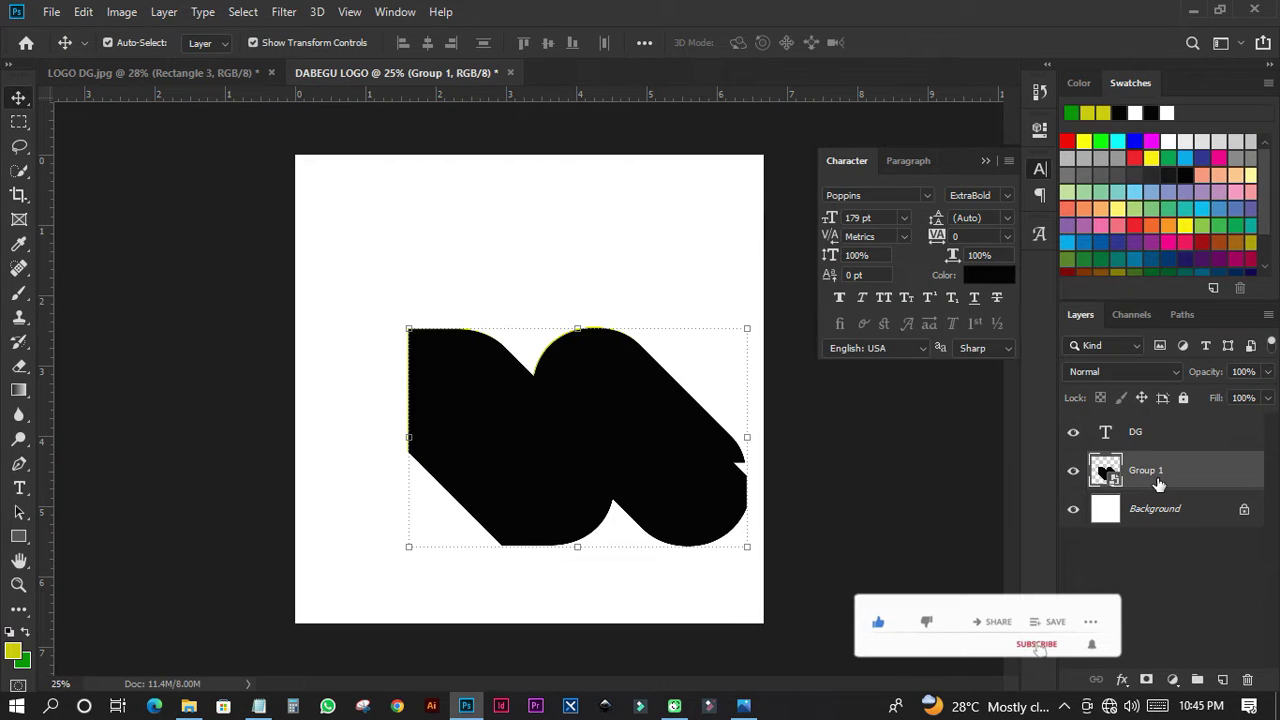
double_click(1147, 472)
text(SHA)
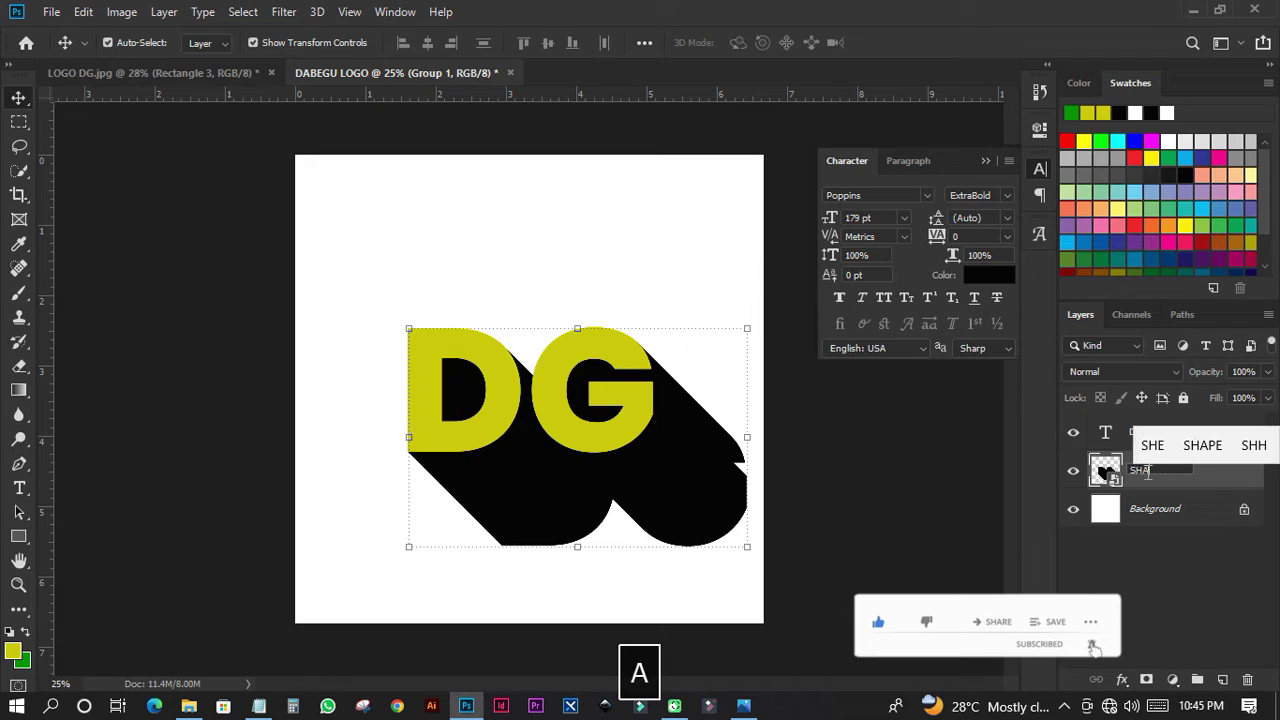
text(DO)
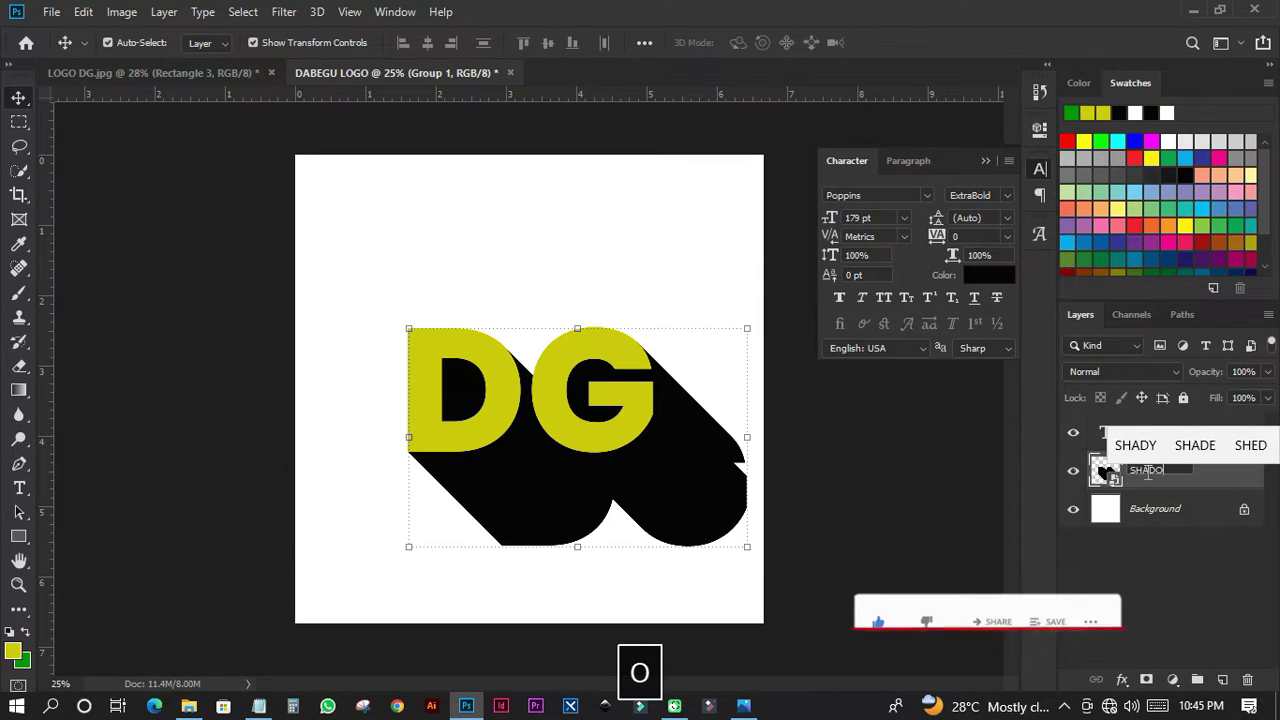
text(W)
key(Return)
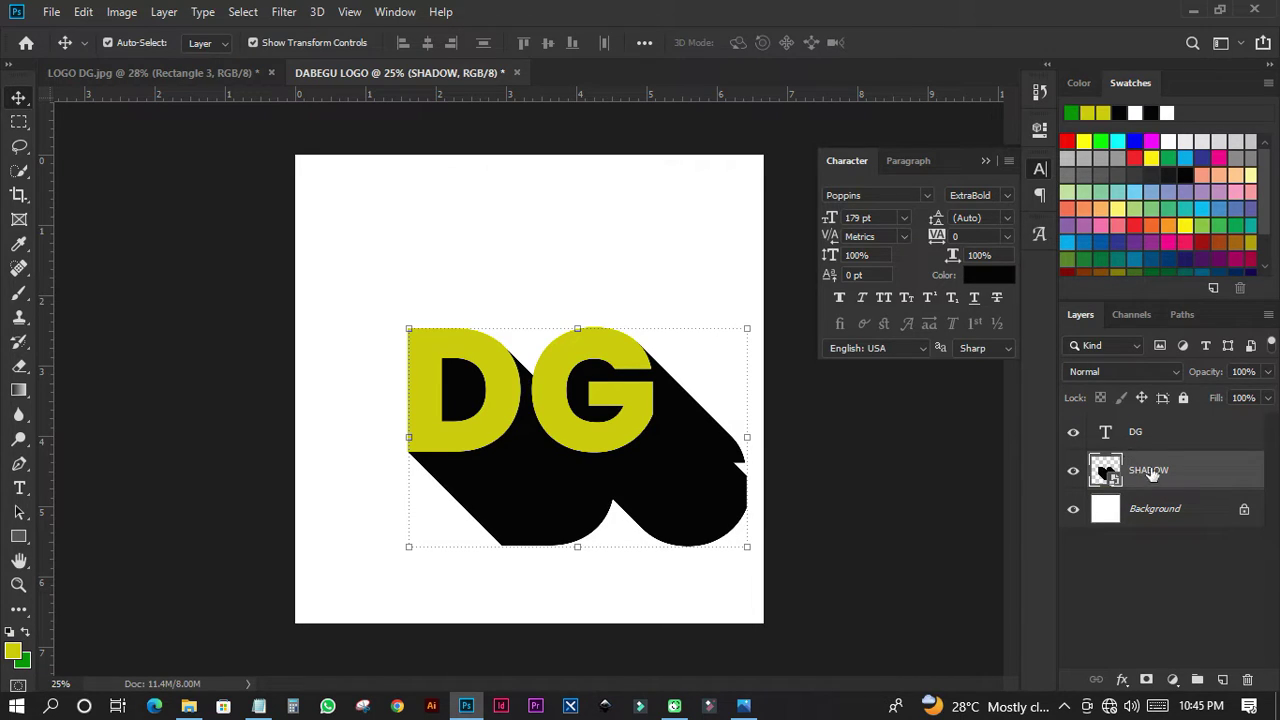
Step: Group the DG text layer with the SHADOW layer, name the group CENTER and hide it
shift+click(1152, 437)
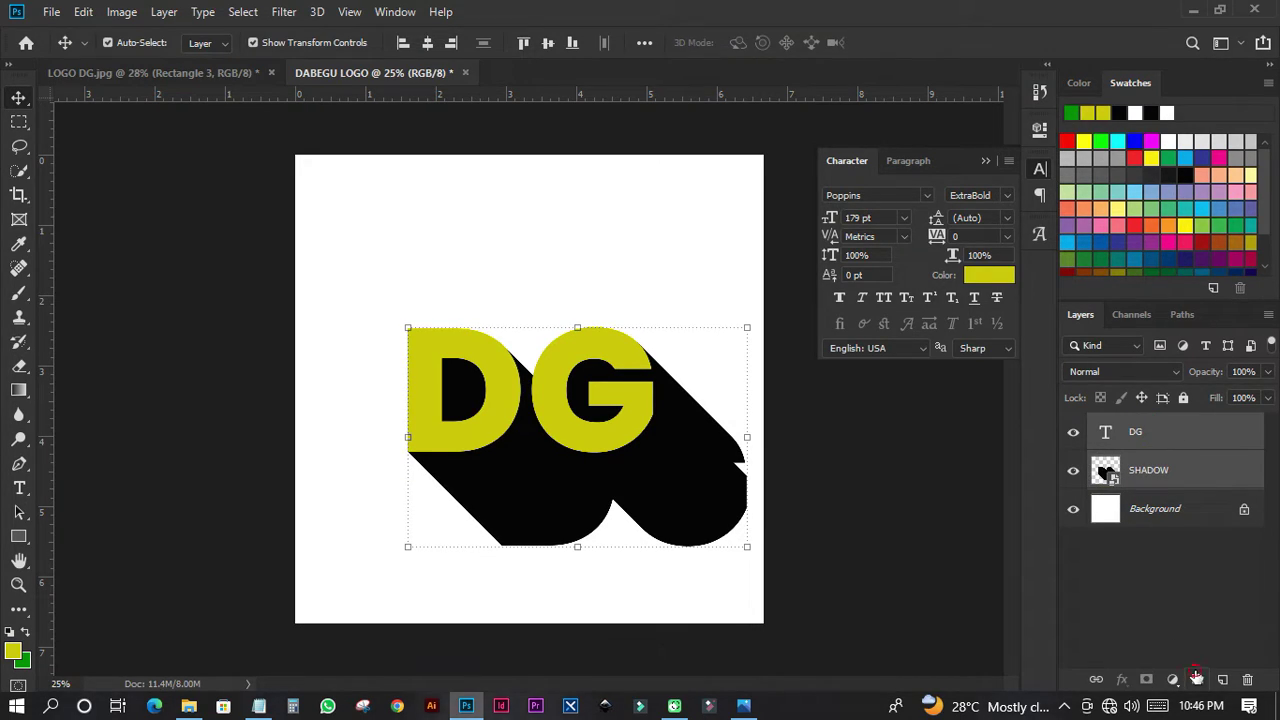
click(1197, 679)
double_click(1148, 424)
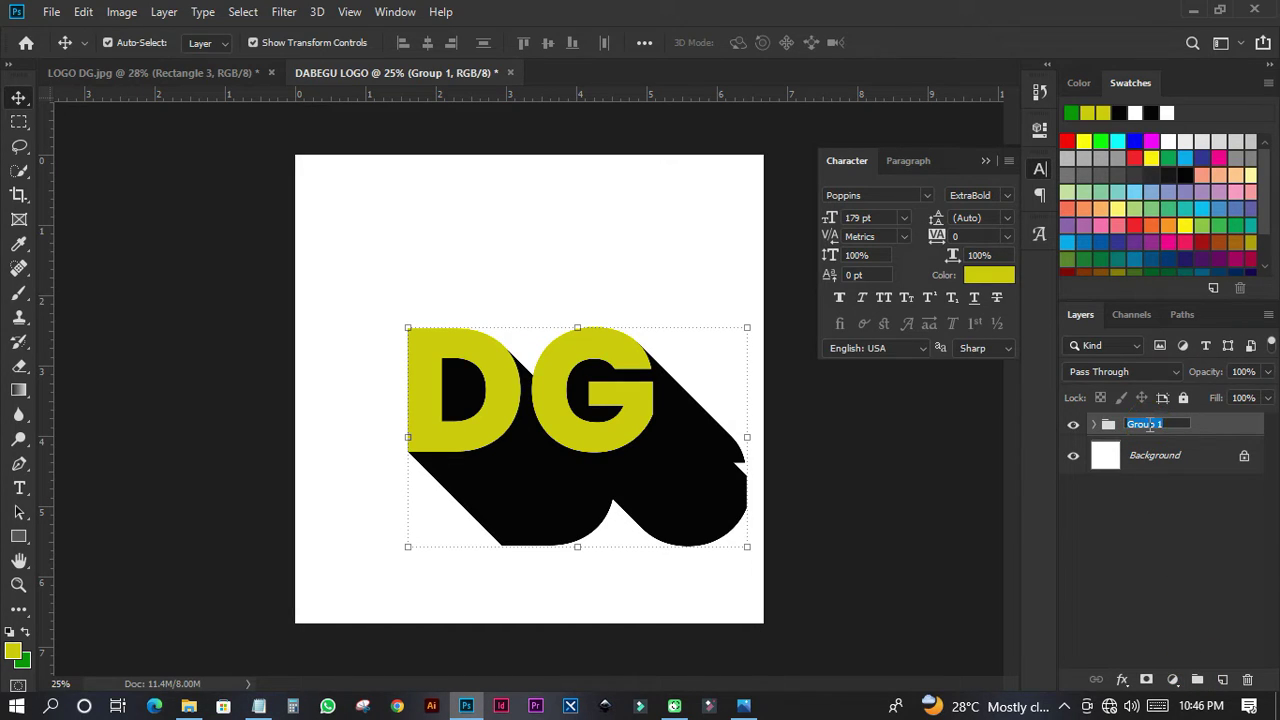
text(CENTER)
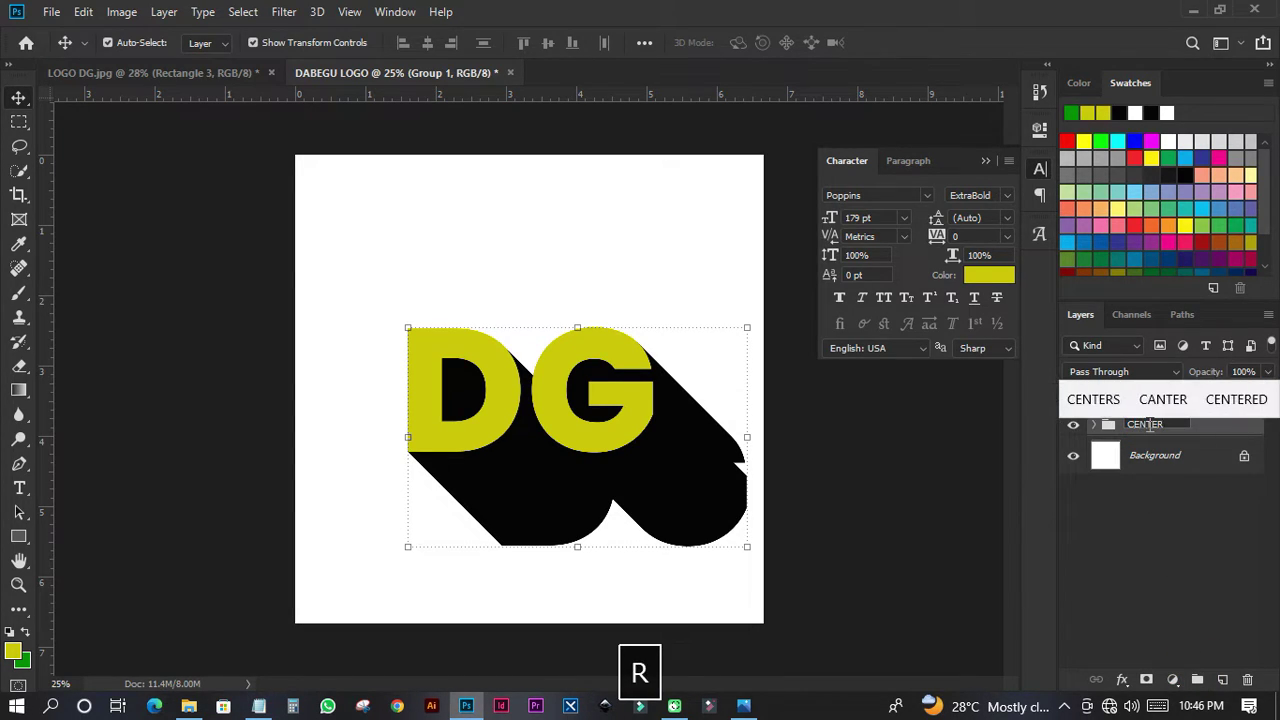
key(Return)
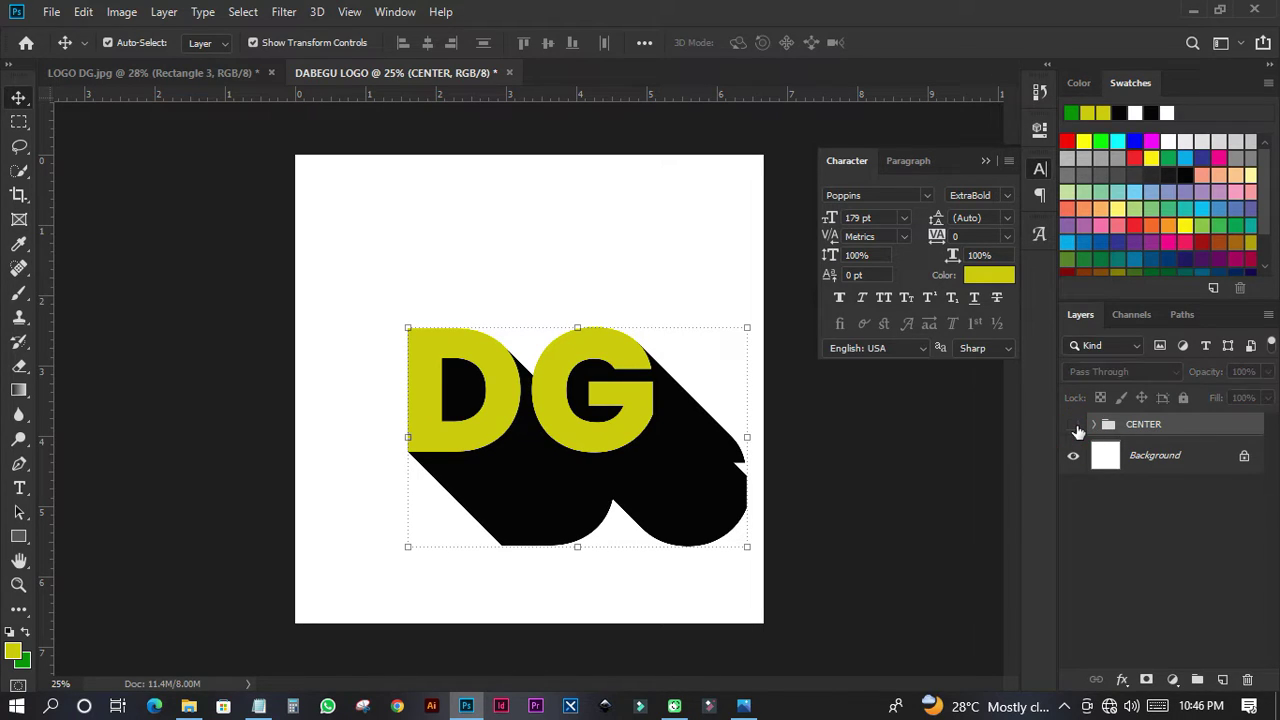
click(1073, 424)
Step: Open the image 21-212627_lion-logo-transparent-background from the LOGO DESIGN folder as a separate Photoshop document
click(188, 706)
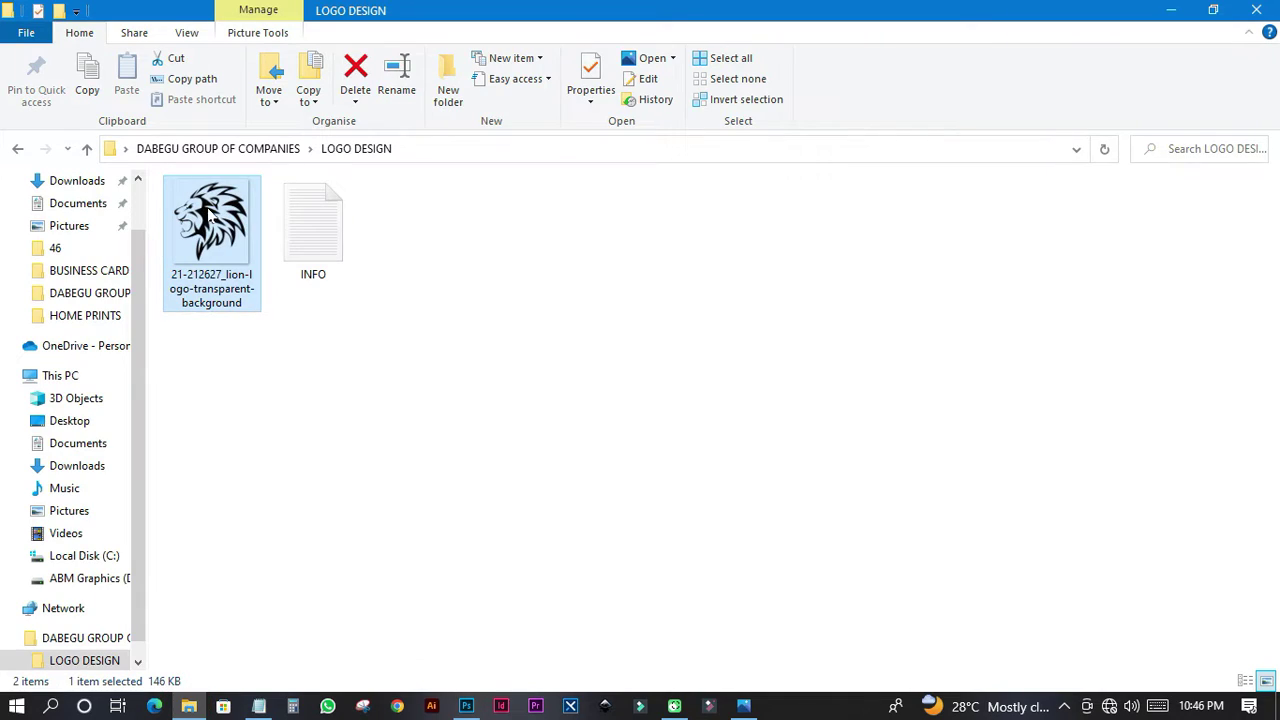
drag(224, 302, 517, 506)
key(space)
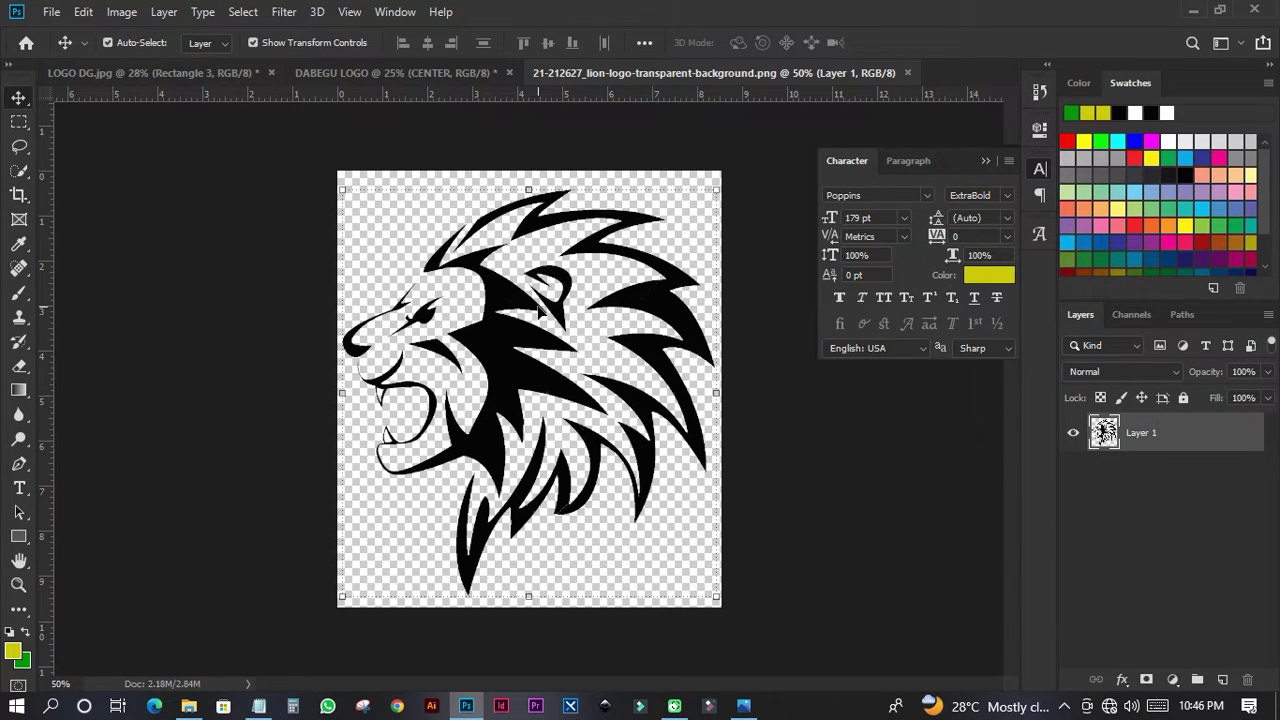
Step: Darken the lion with a Levels adjustment, setting the black input level to 74, and merge it down into the lion layer
click(1174, 680)
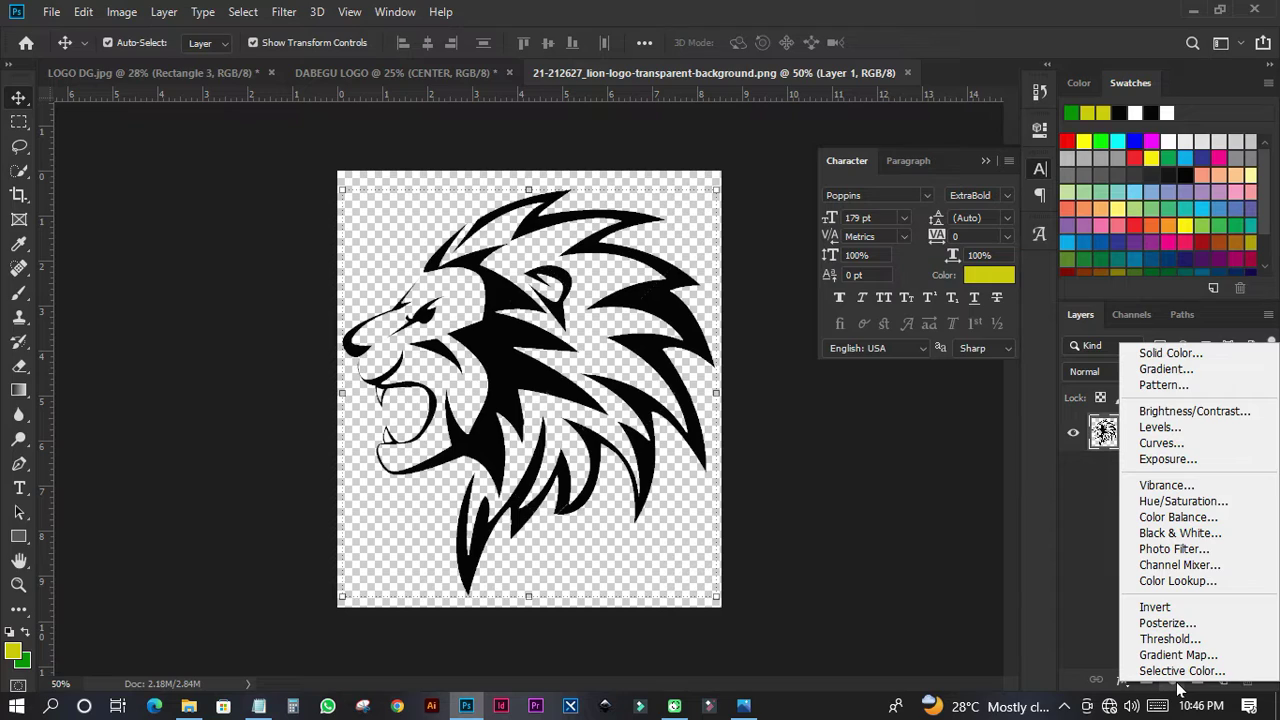
click(1170, 428)
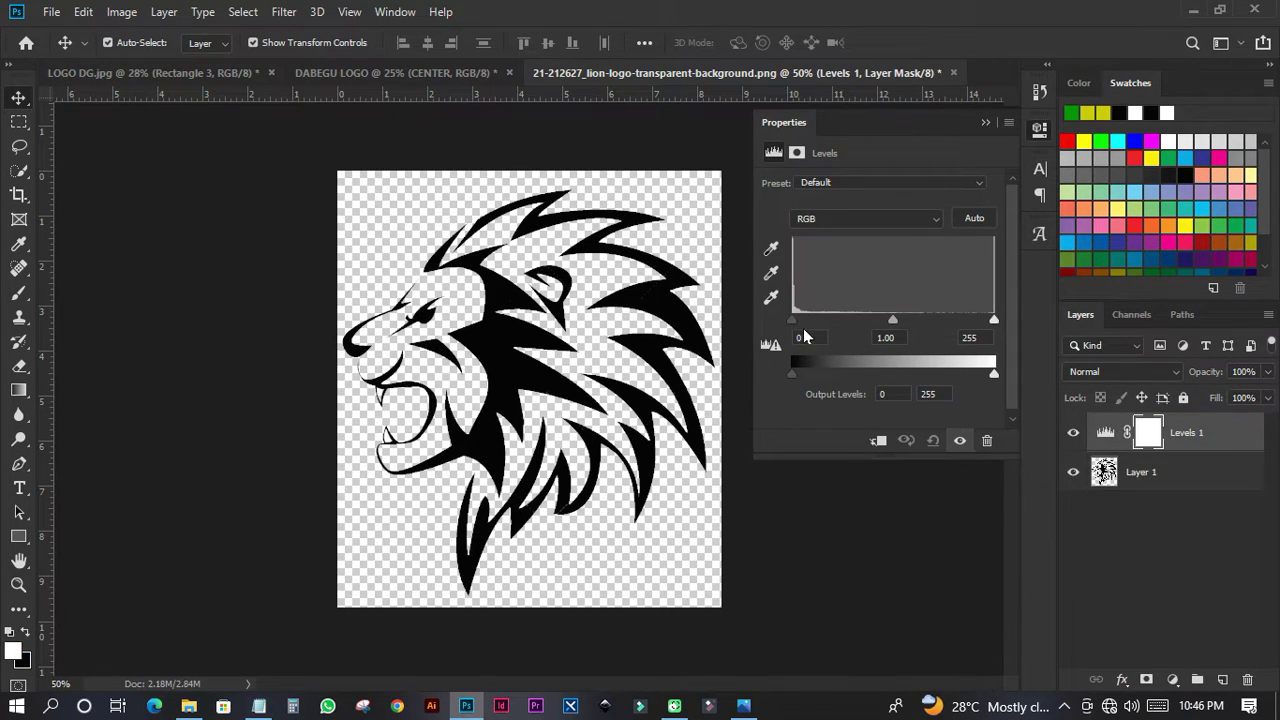
drag(792, 321, 821, 330)
drag(830, 321, 851, 325)
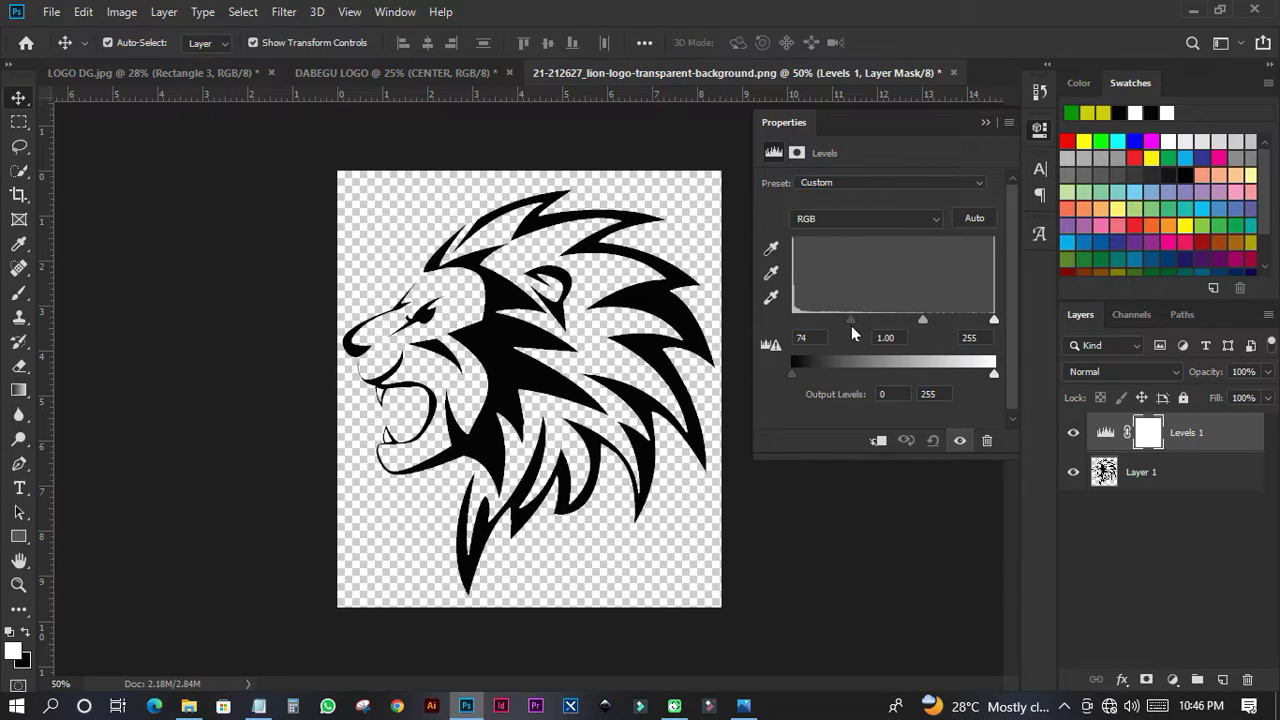
right_click(1203, 432)
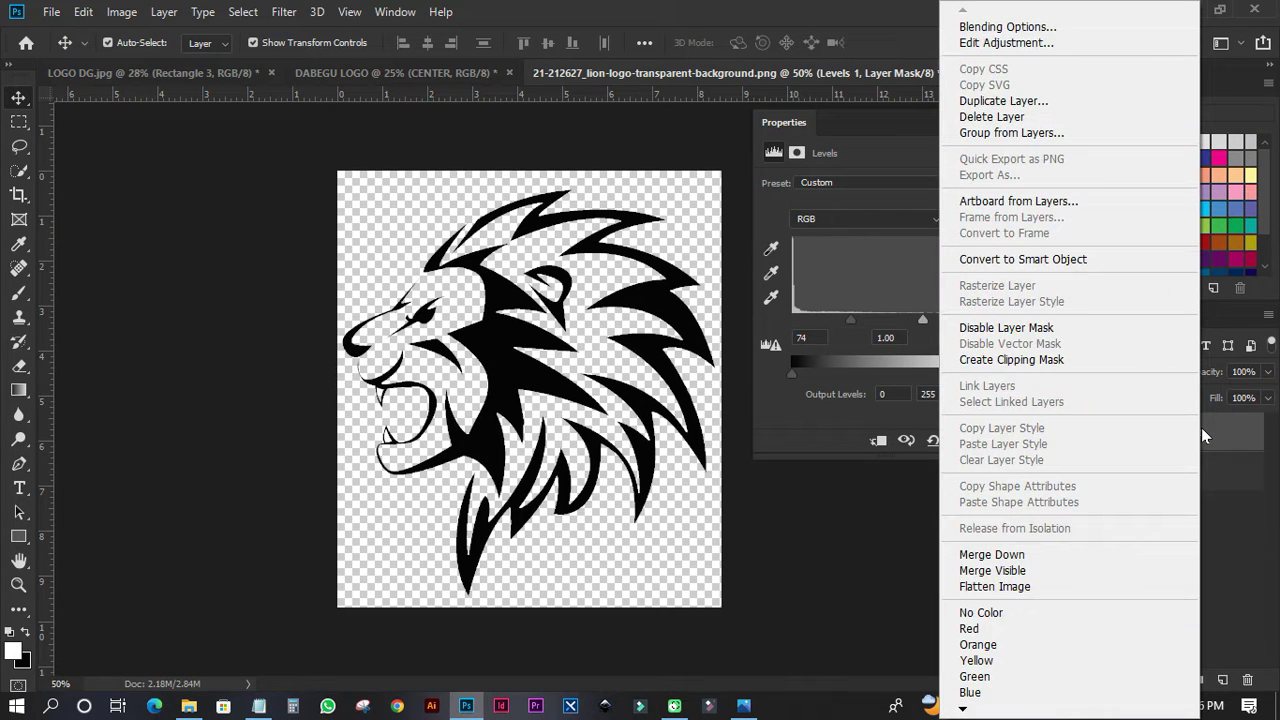
click(981, 555)
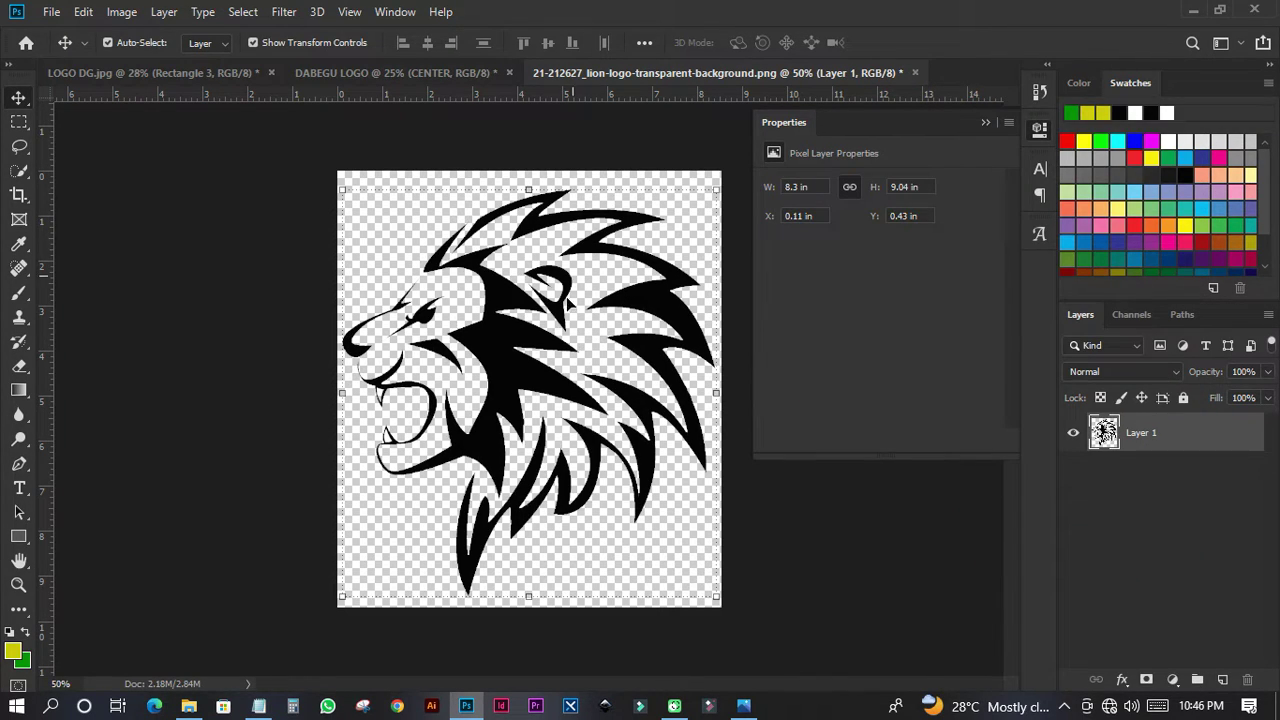
Step: Copy the lion into the DABEGU LOGO document and flip it horizontally
mouse_move(512, 302)
mouse_down()
mouse_move(400, 58)
mouse_move(551, 343)
mouse_move(513, 307)
mouse_move(496, 338)
mouse_up()
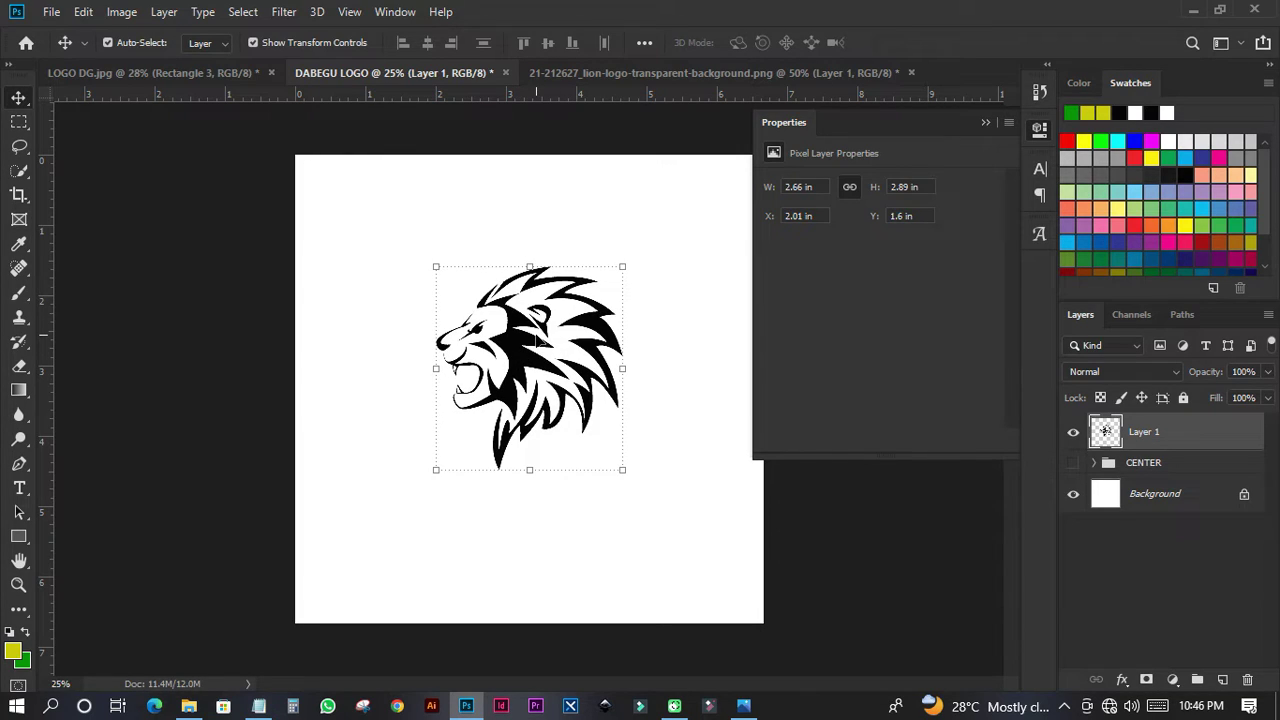
key(ctrl+t)
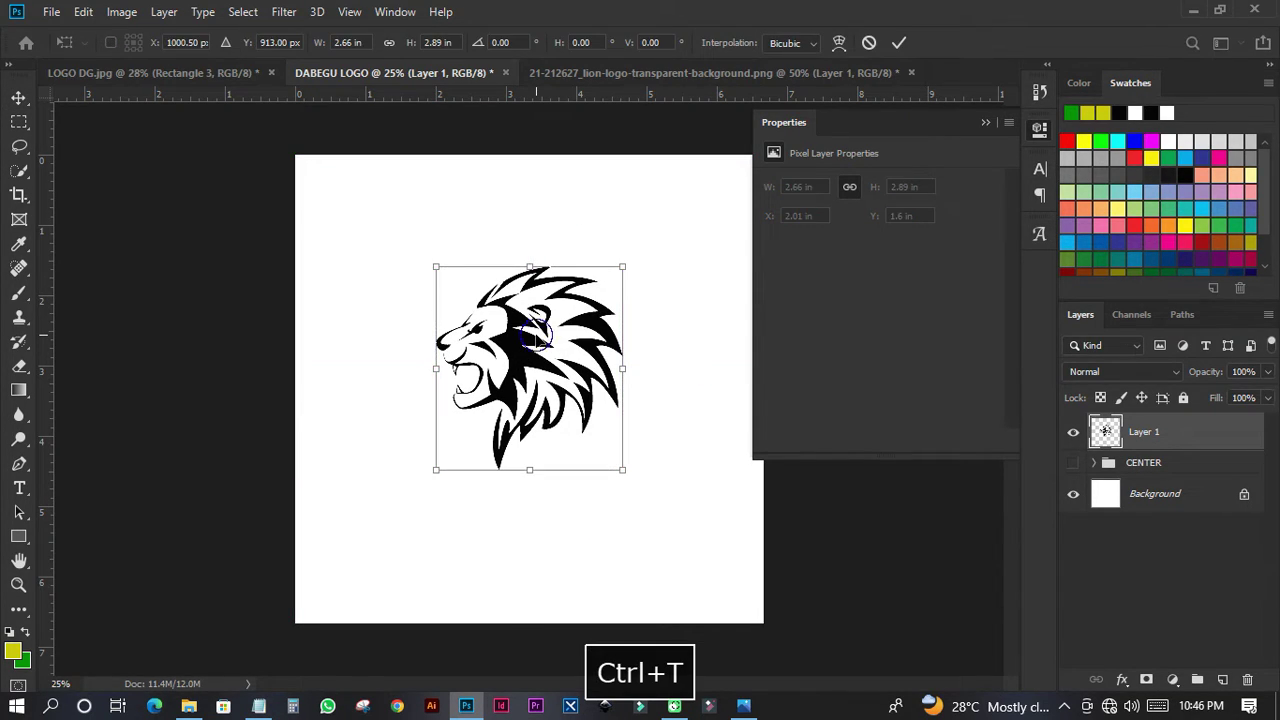
right_click(537, 342)
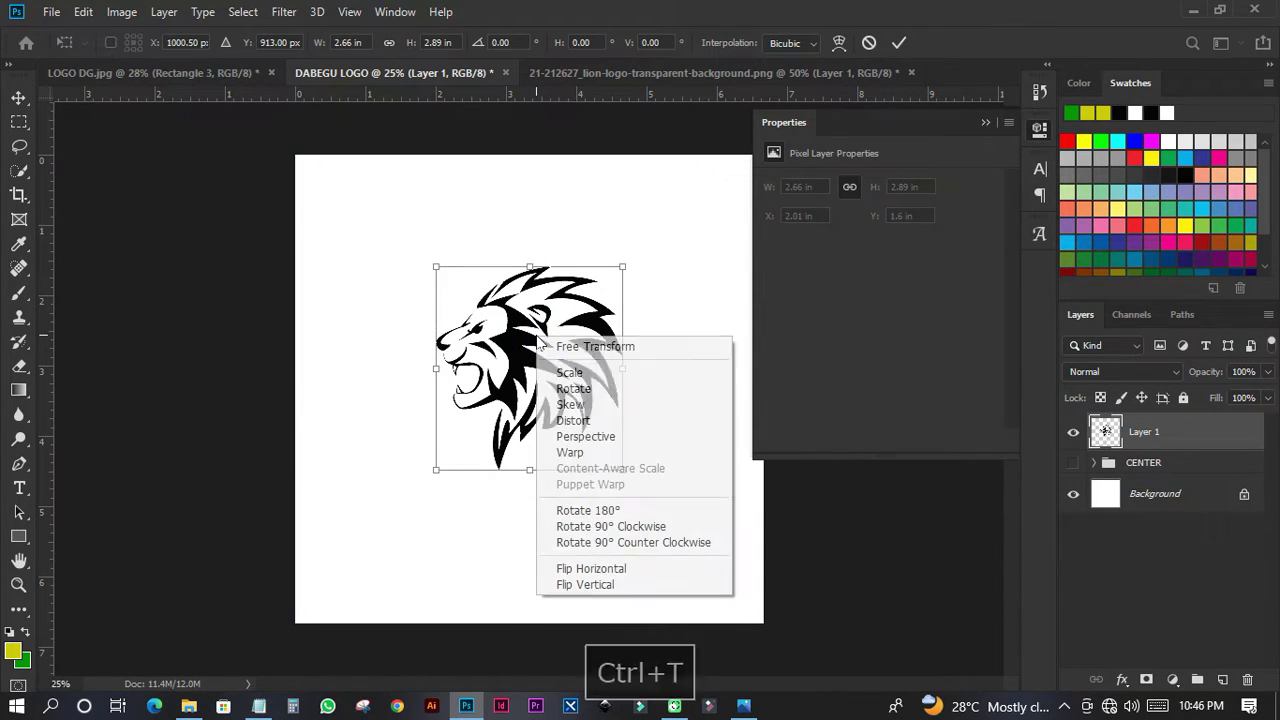
click(606, 569)
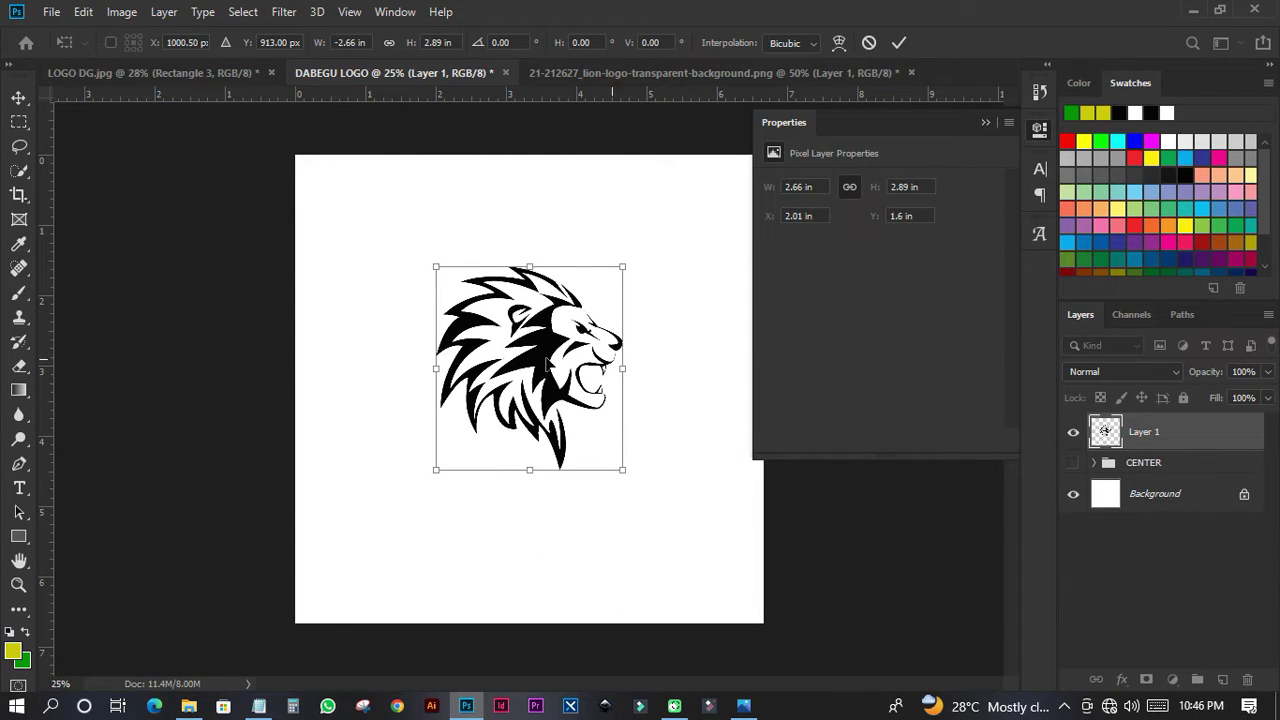
click(900, 43)
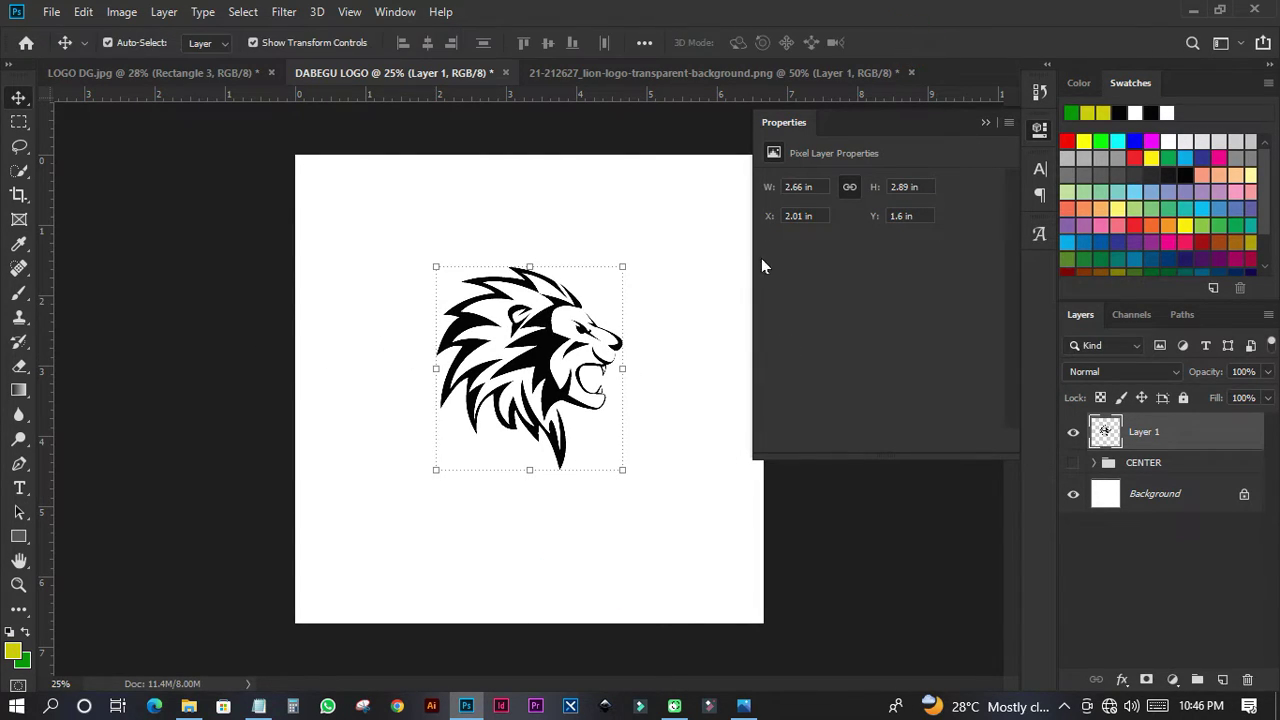
Step: Give the lion layer a yellow-green Color Overlay (cccc00) matching the foreground color, and shift the lion slightly down the canvas
click(1123, 684)
click(1153, 607)
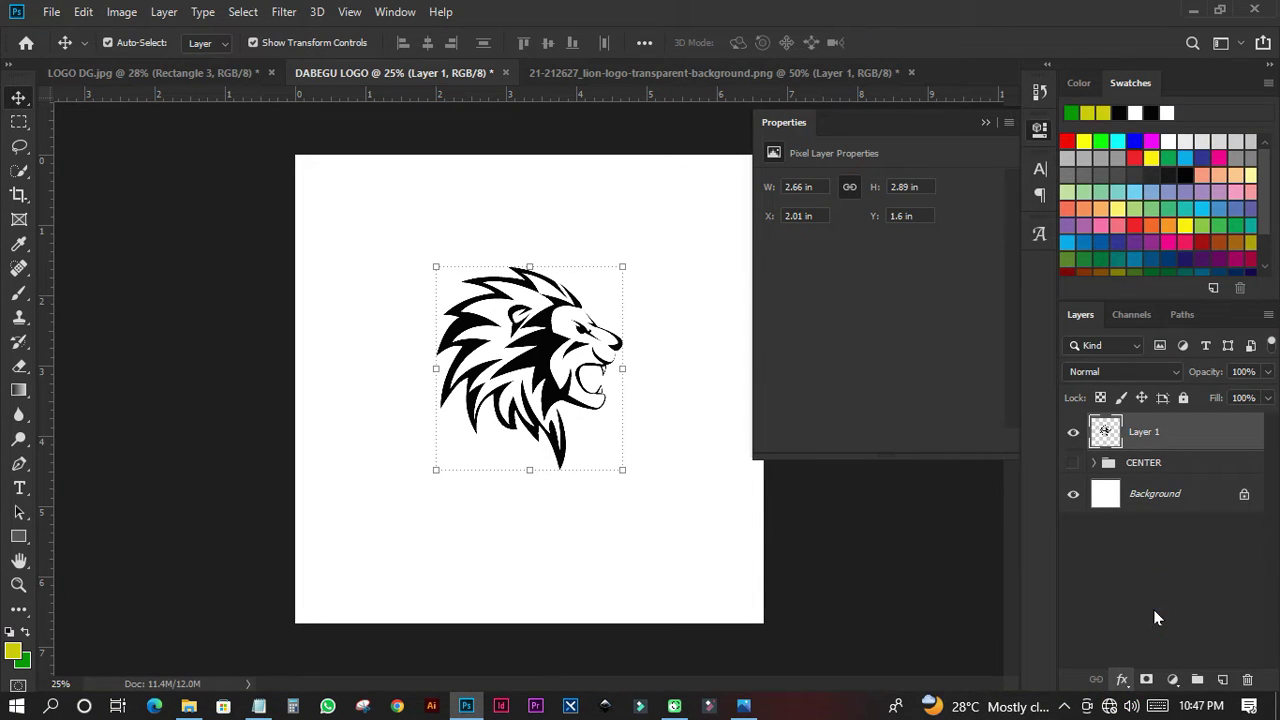
drag(623, 63, 975, 119)
click(1100, 194)
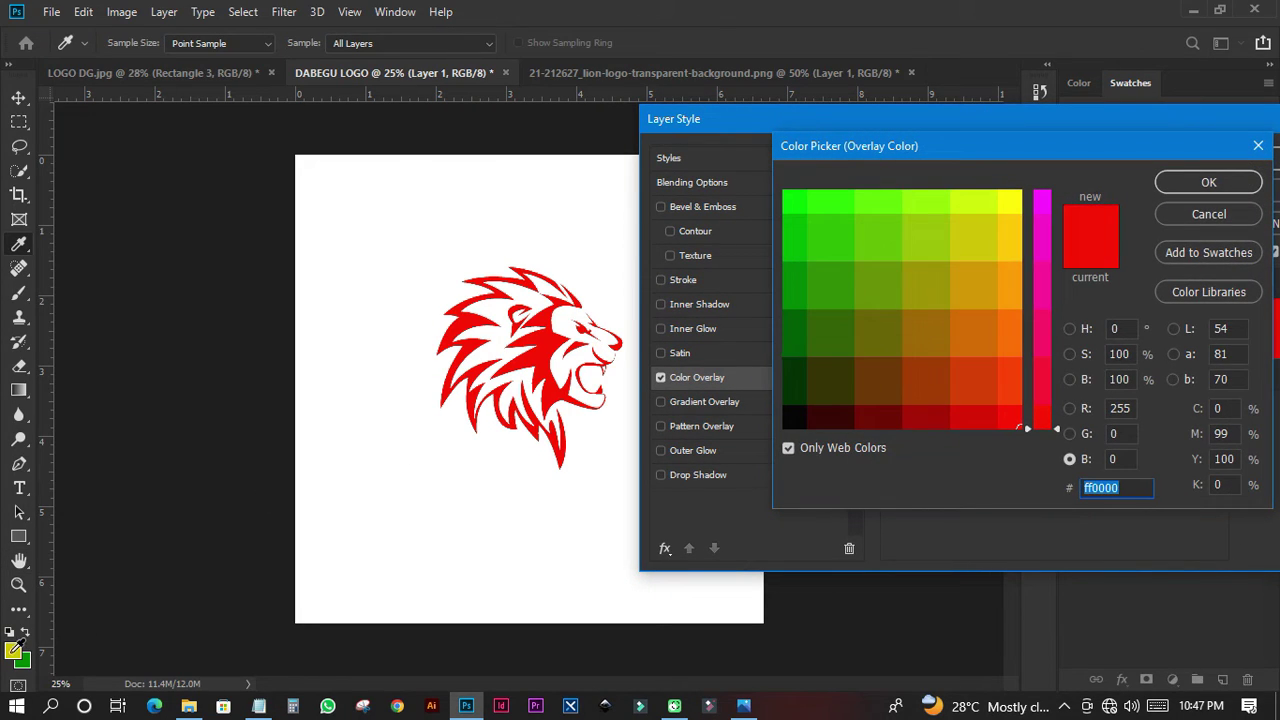
click(973, 237)
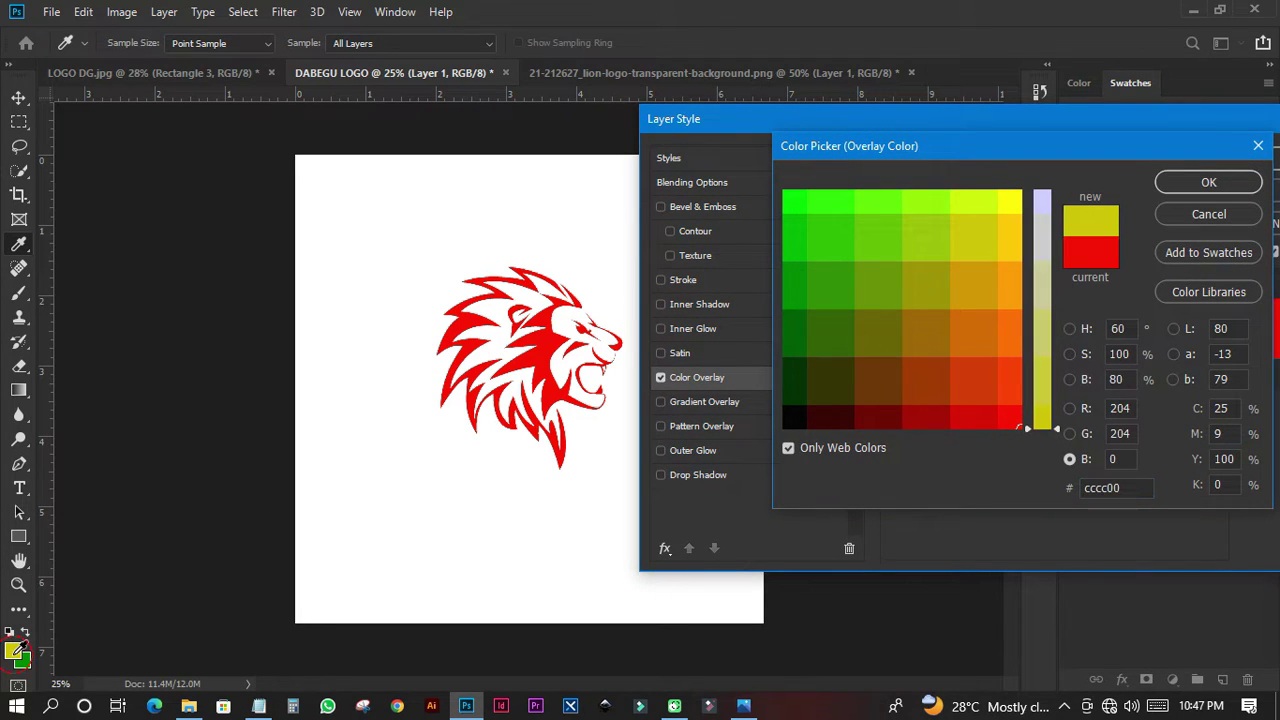
click(1176, 182)
drag(1153, 127, 868, 148)
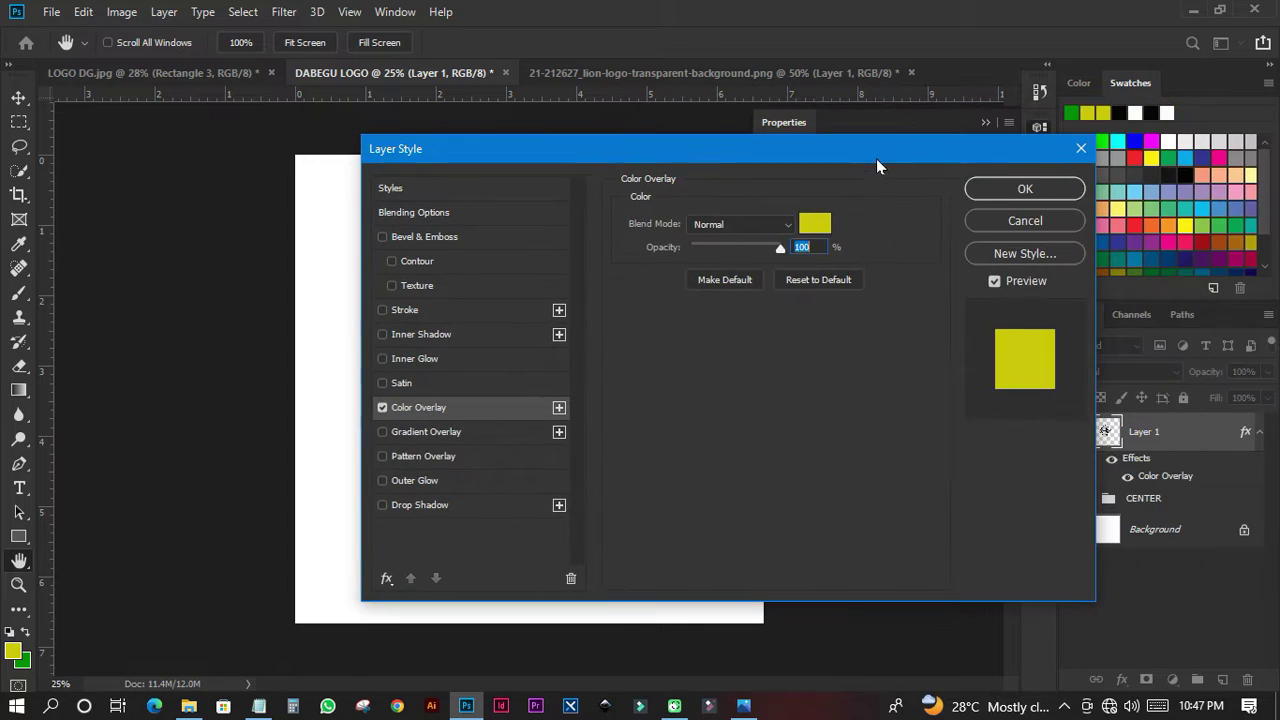
click(1000, 189)
click(1039, 136)
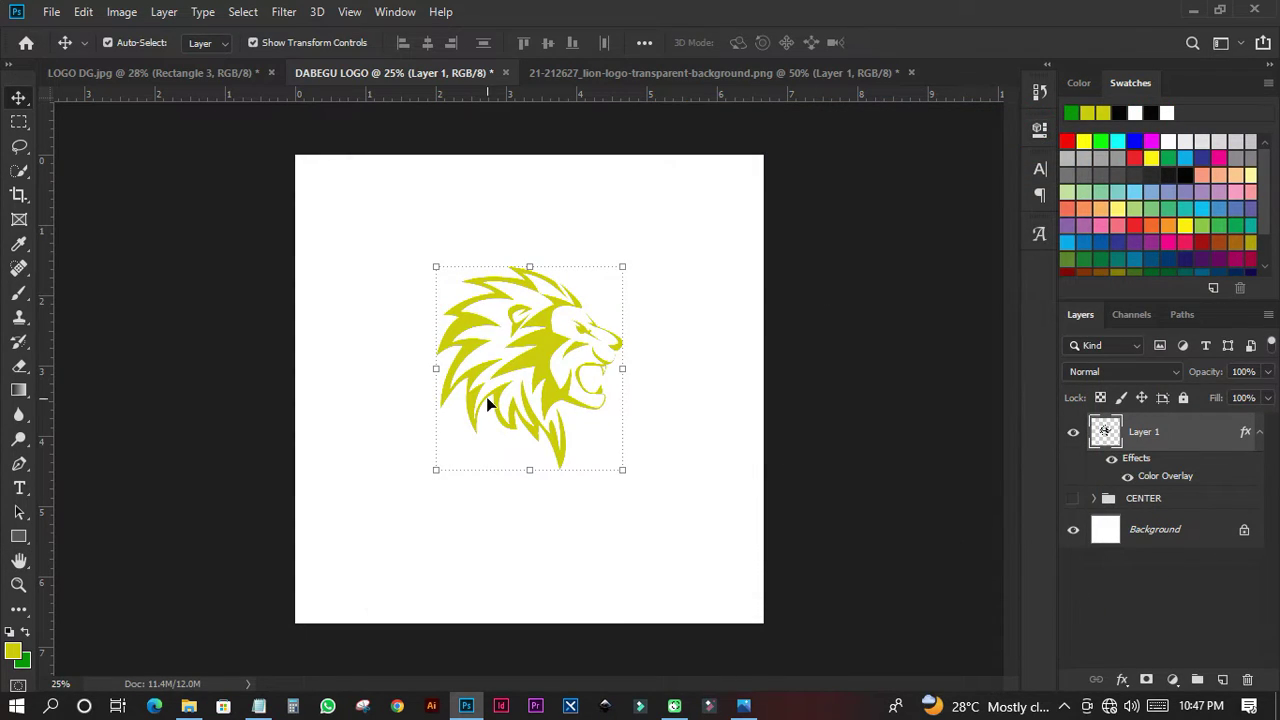
drag(558, 345, 548, 385)
Step: Copy the three color sample rectangles from LOGO DG.jpg to the upper edge of the DABEGU LOGO canvas
click(127, 74)
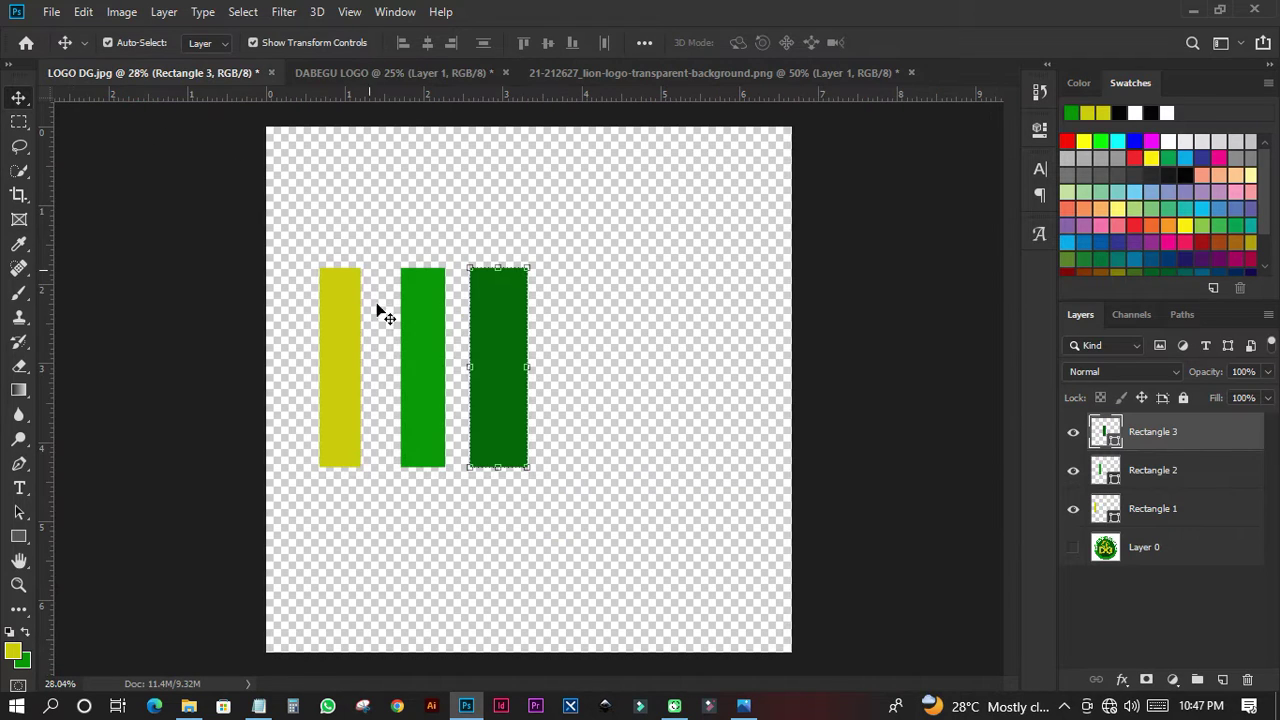
drag(312, 220, 609, 509)
mouse_move(507, 313)
mouse_down()
mouse_move(449, 190)
mouse_move(445, 80)
mouse_move(410, 78)
mouse_move(466, 234)
mouse_move(509, 177)
mouse_move(531, 170)
mouse_up()
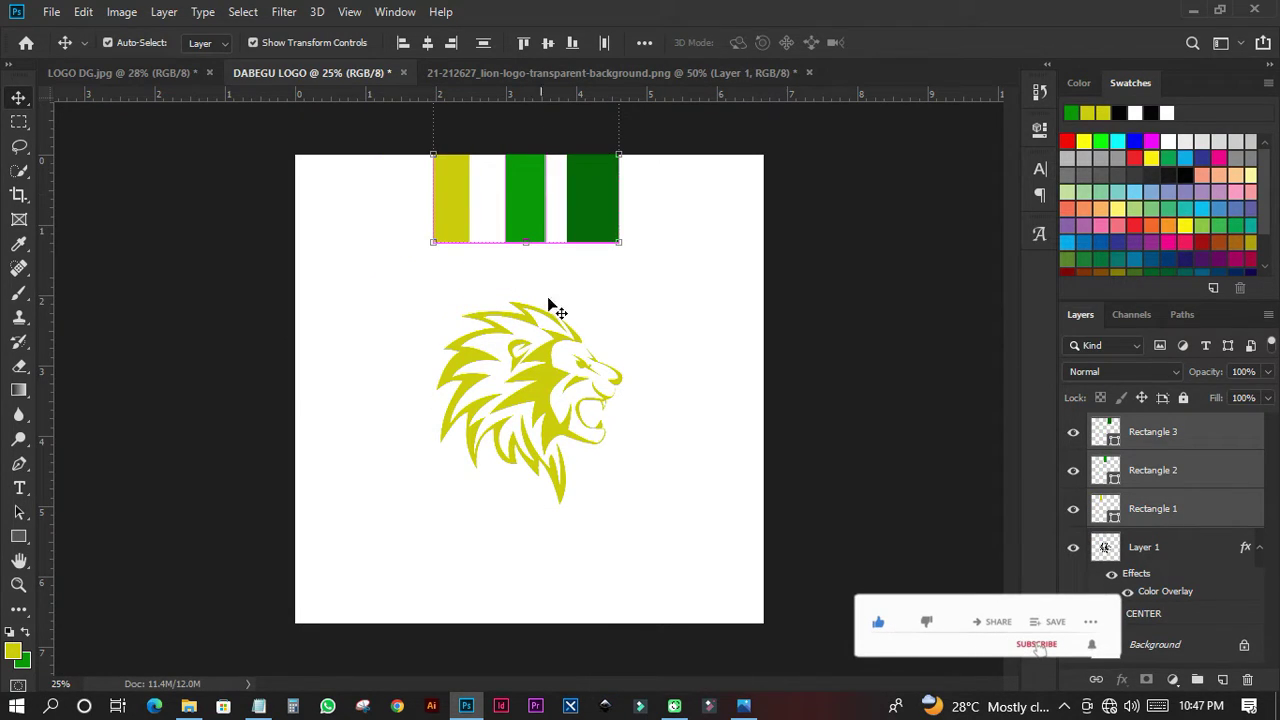
Step: Show the CENTER group, move the lion up so it rises from behind the DG lettering area, and hide the three rectangles
click(537, 398)
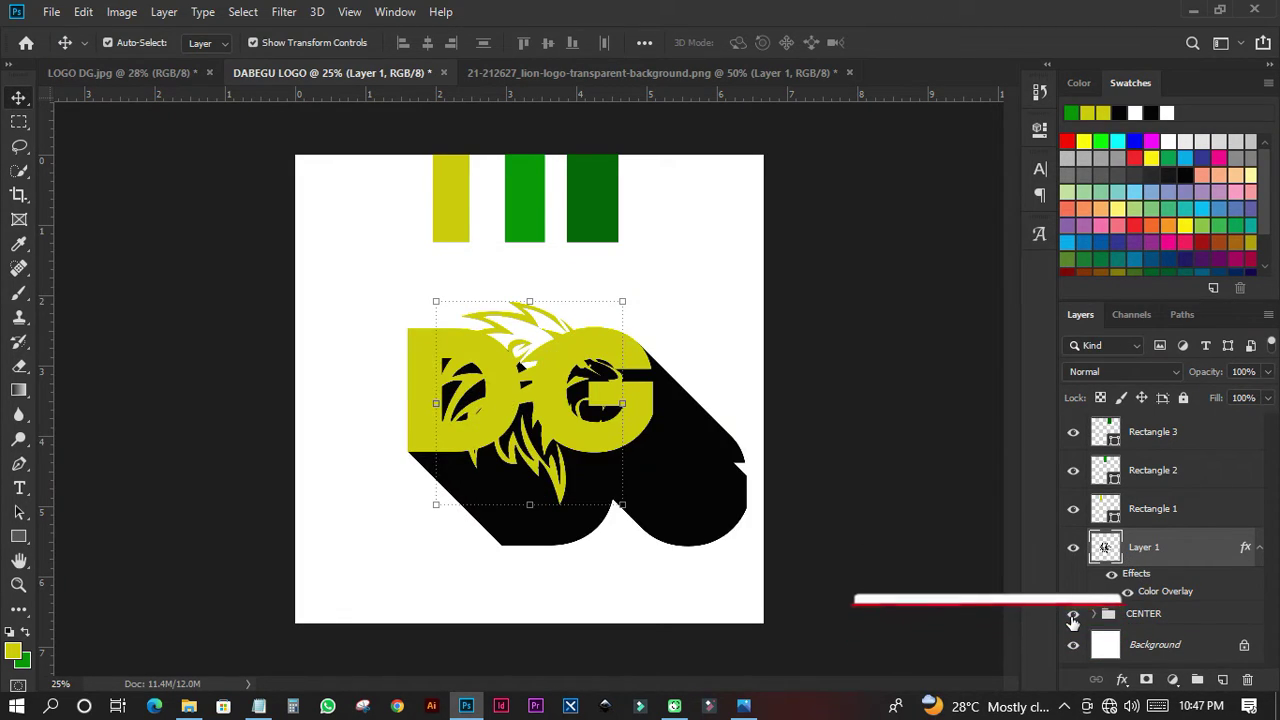
drag(570, 352, 580, 280)
drag(1073, 432, 1078, 512)
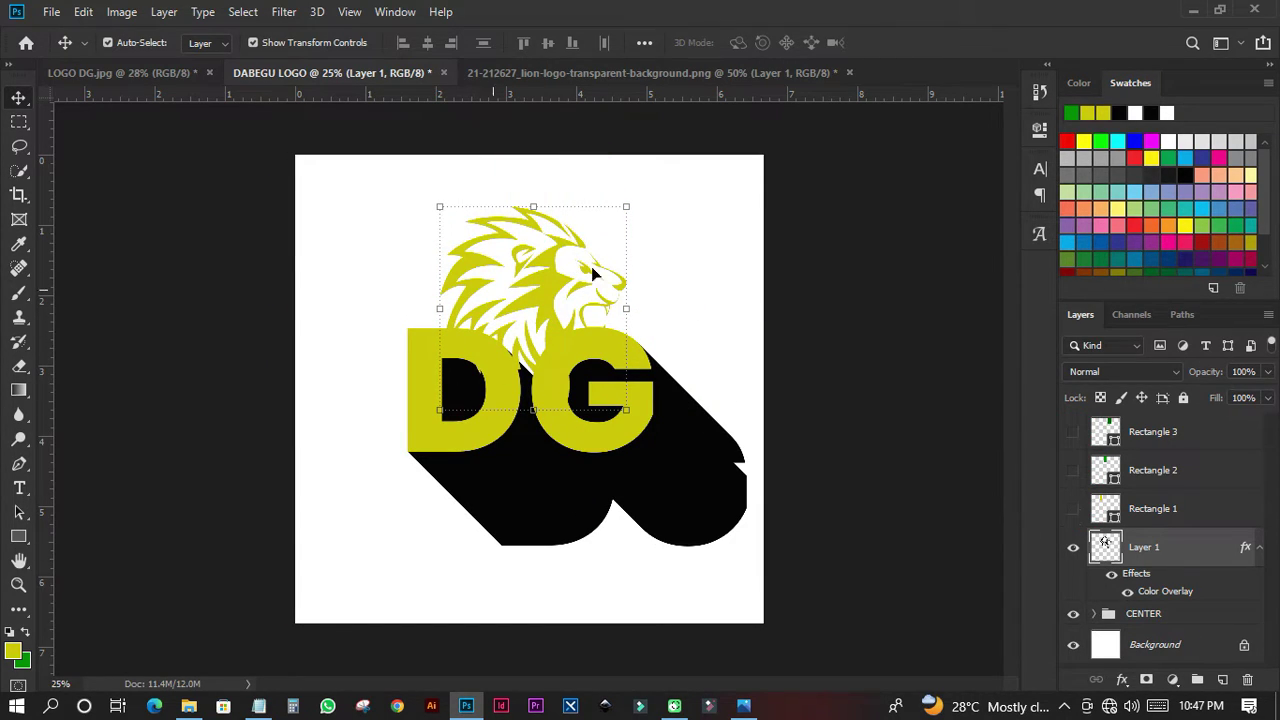
Step: Reduce the opacity of the SHADOW layer inside the CENTER group to make the extruded shadow light gray
click(1094, 613)
click(1153, 643)
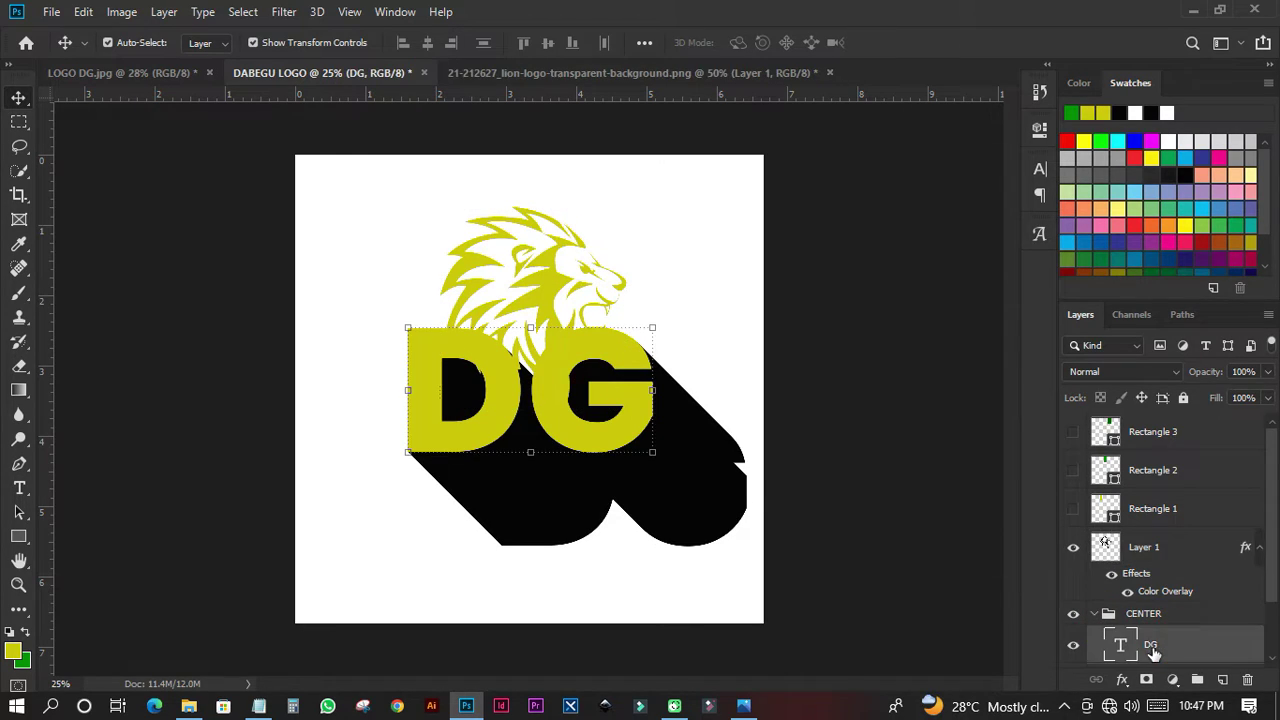
scroll(1151, 634, down, 2)
click(1160, 606)
click(1268, 372)
drag(1266, 396, 1211, 397)
click(1095, 541)
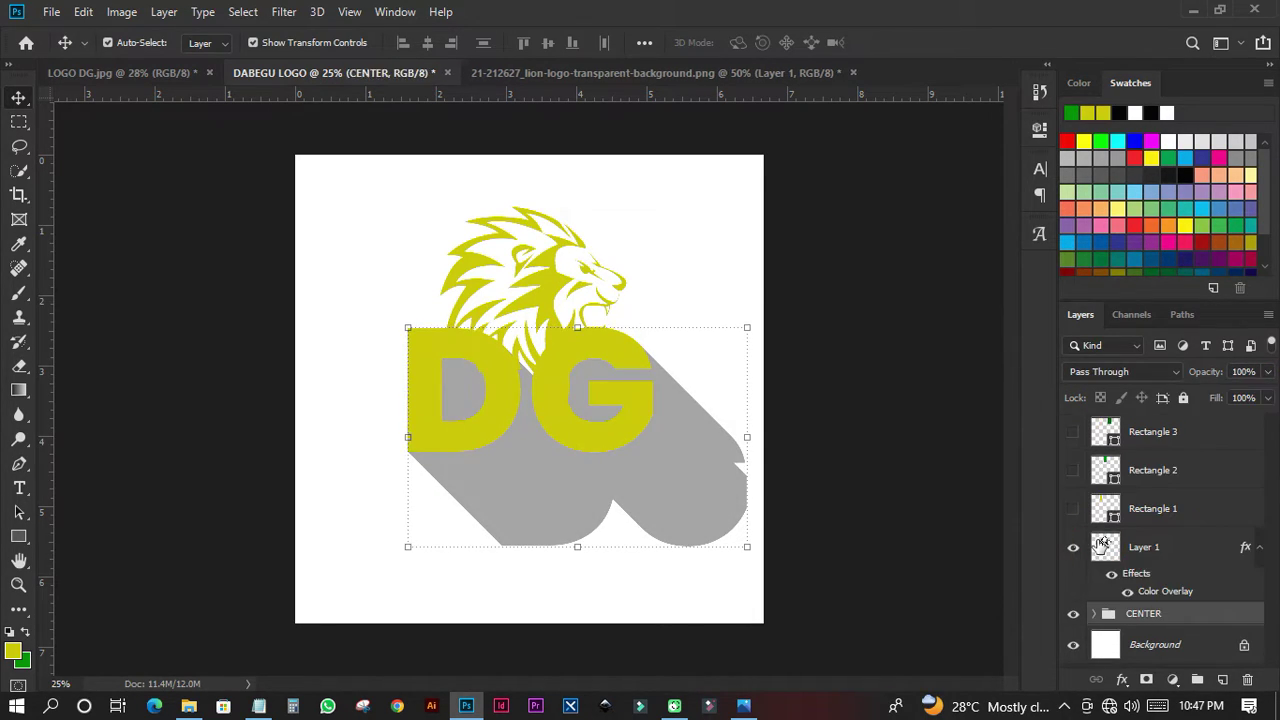
Step: Move the lion layer into the CENTER group and hide the group
click(1145, 560)
double_click(1157, 555)
click(1218, 560)
drag(1218, 560, 1211, 614)
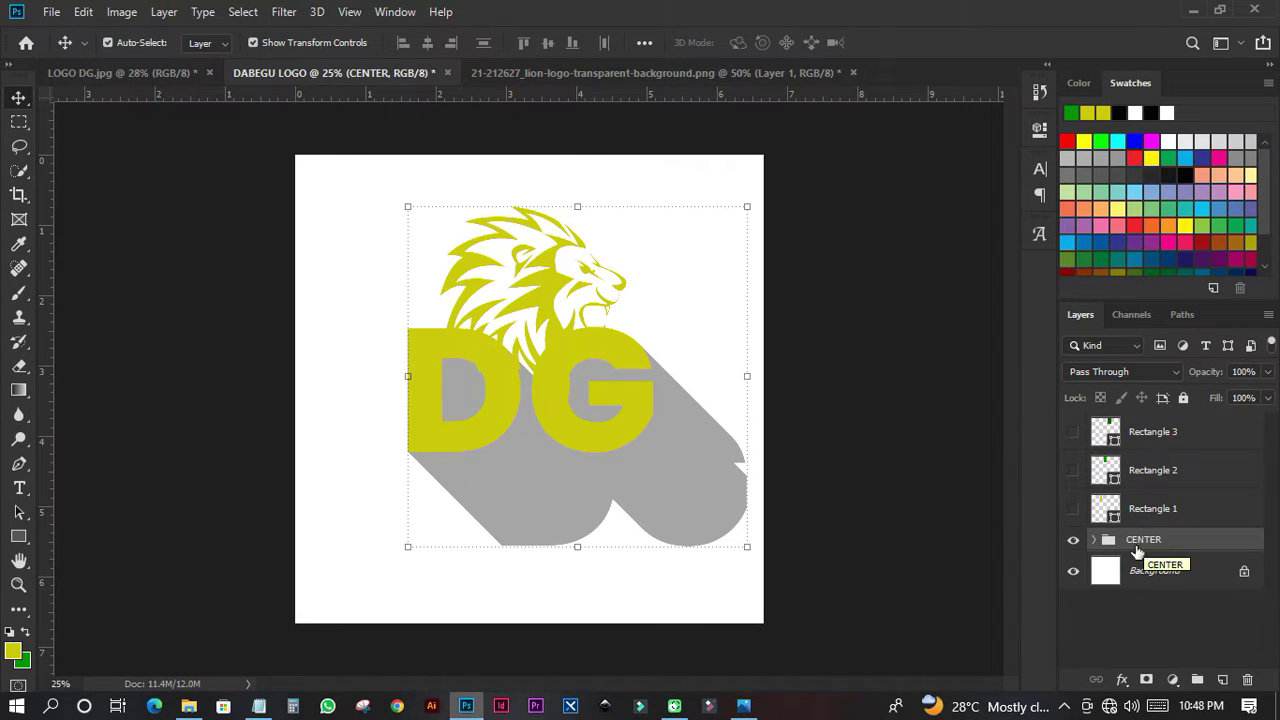
click(1074, 540)
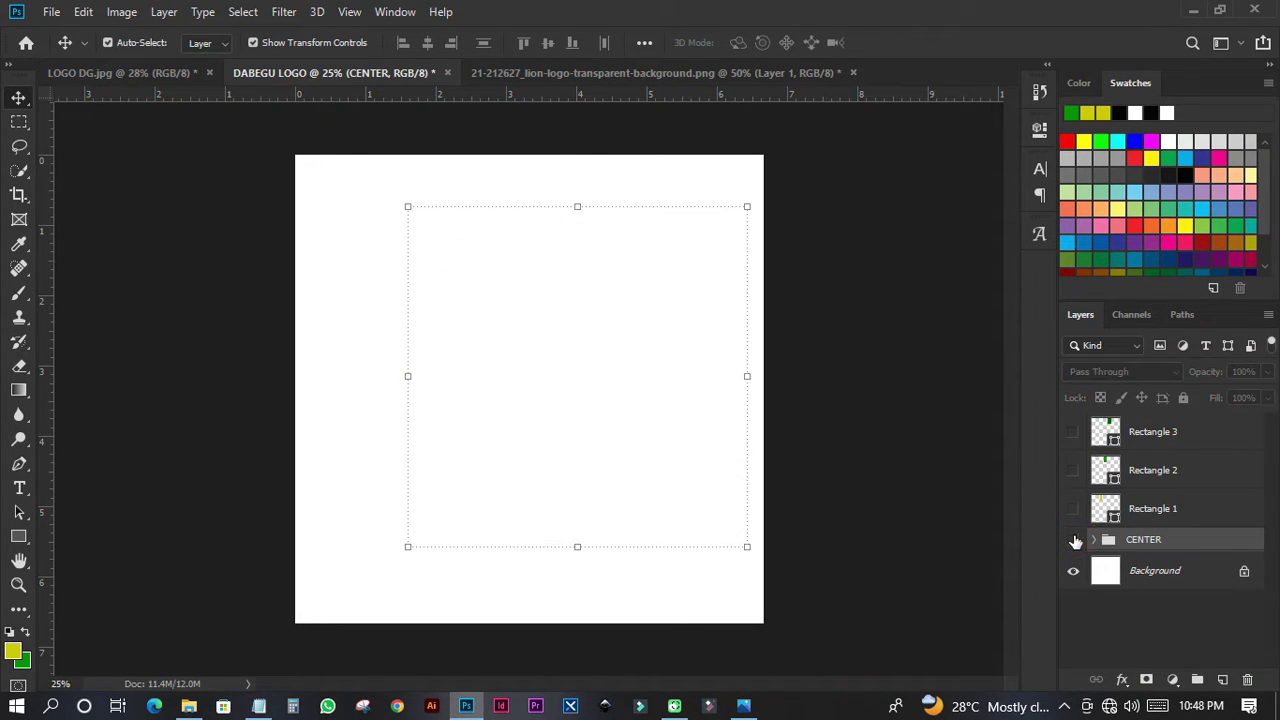
Step: Draw a yellow-green circle about 1556 px in diameter on the canvas with the Ellipse tool
click(866, 393)
click(18, 537)
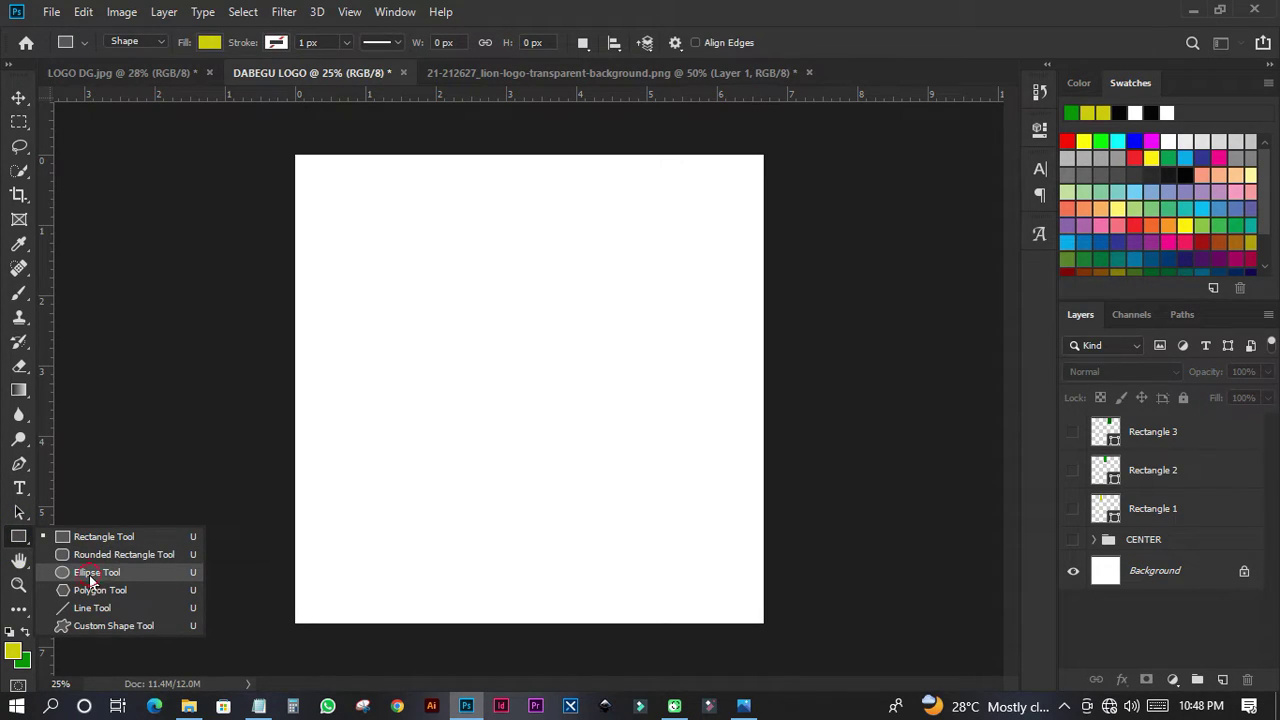
click(89, 575)
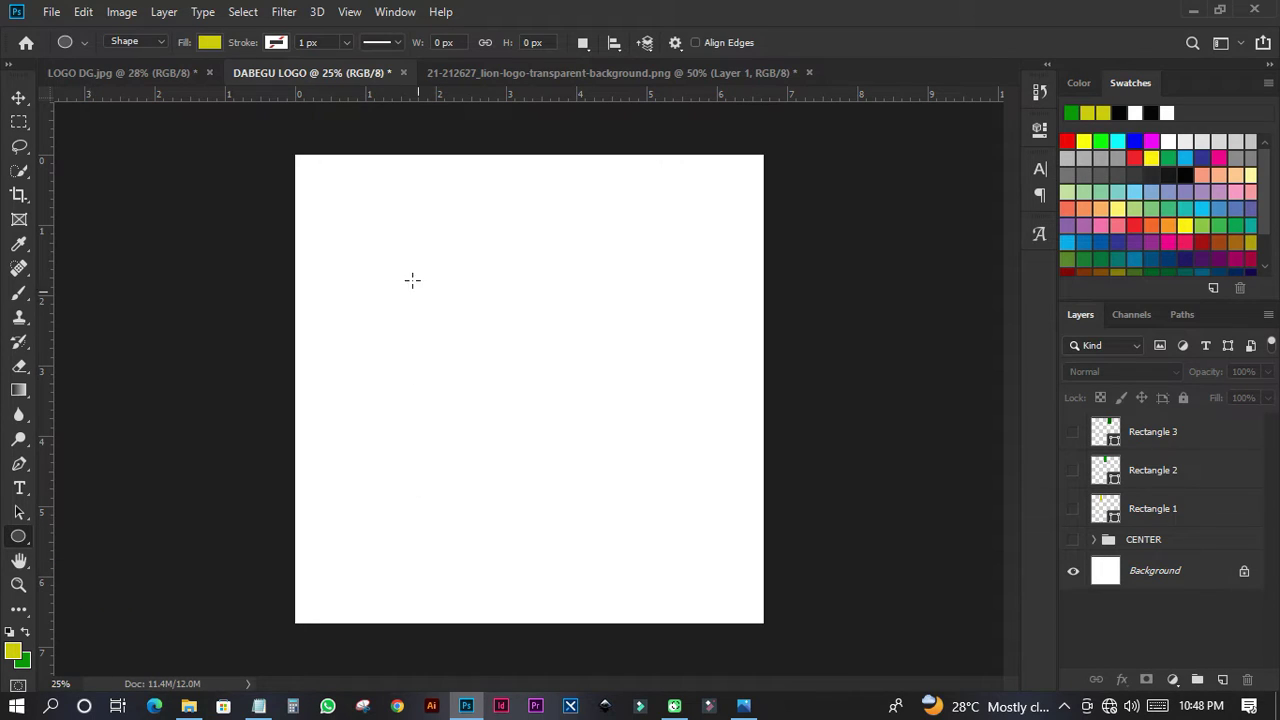
mouse_move(361, 213)
mouse_down()
mouse_move(520, 451)
mouse_move(735, 680)
mouse_move(729, 668)
mouse_up()
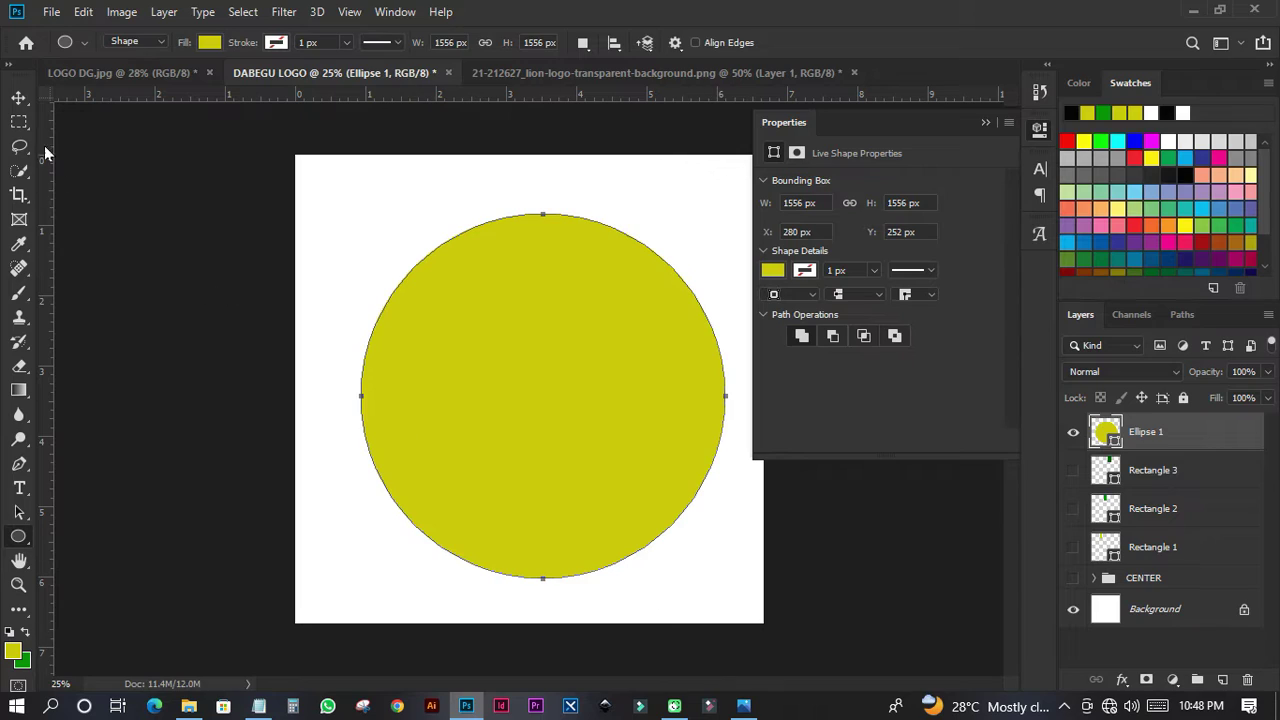
Step: Center the circle horizontally on the canvas and enlarge it from its center to about 5.91 in wide
click(18, 98)
drag(657, 403, 624, 405)
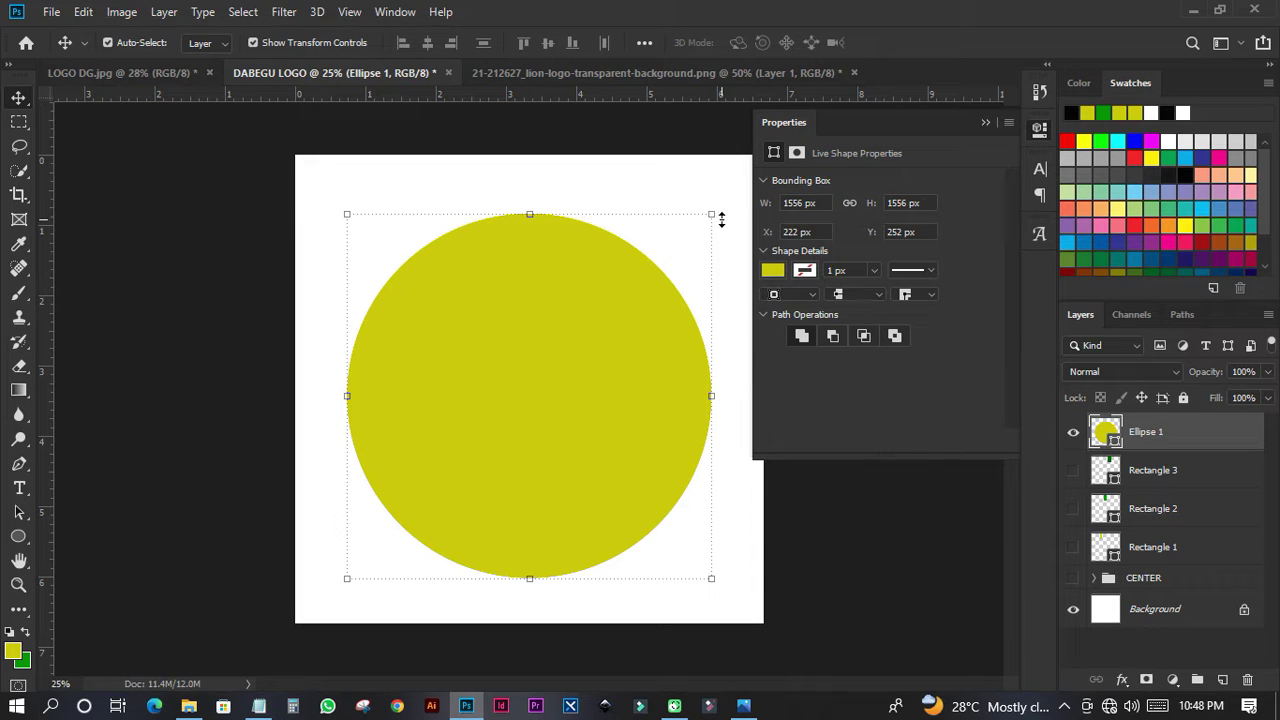
drag(716, 212, 740, 189)
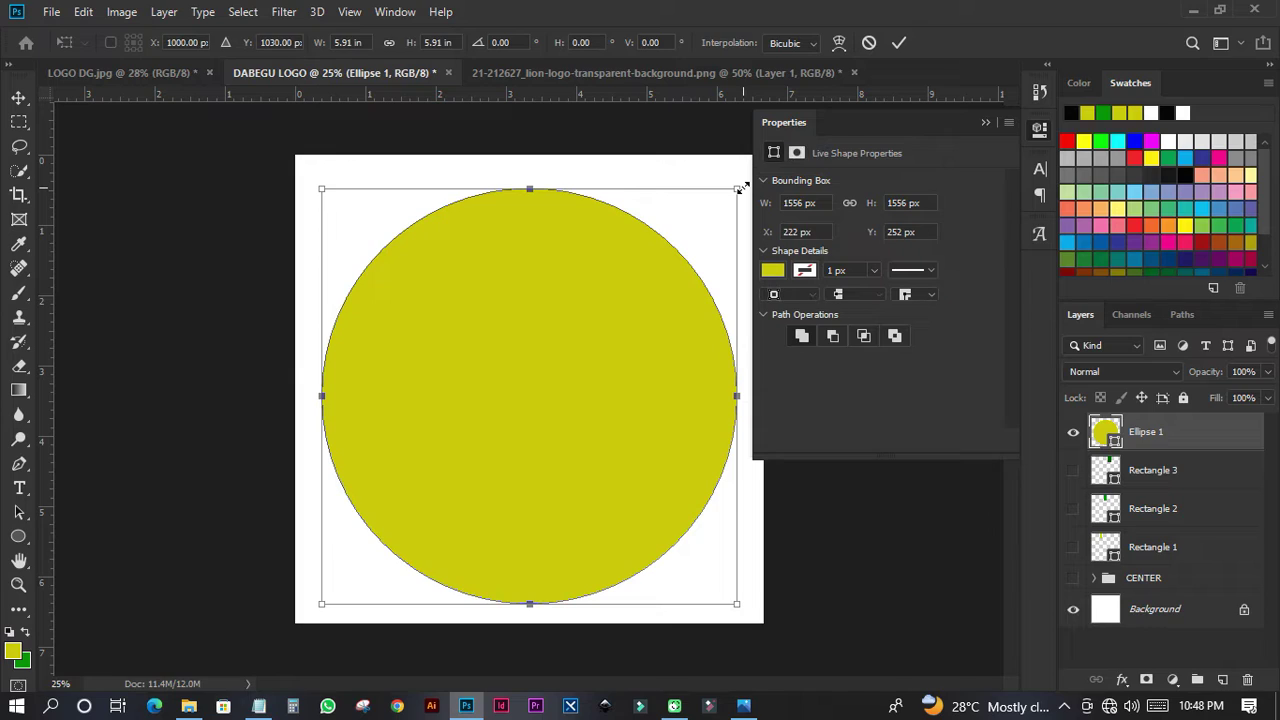
click(900, 42)
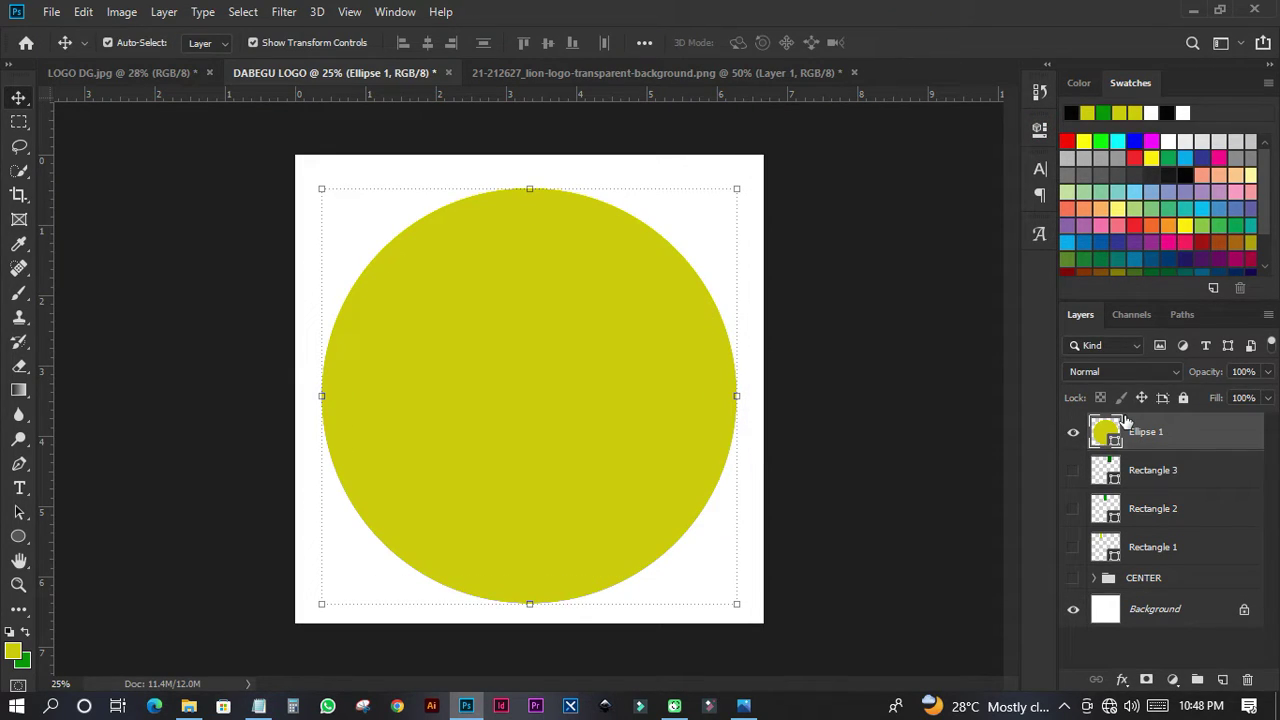
Step: Remove the large circle's fill and give it a green stroke 20 px wide
click(1040, 131)
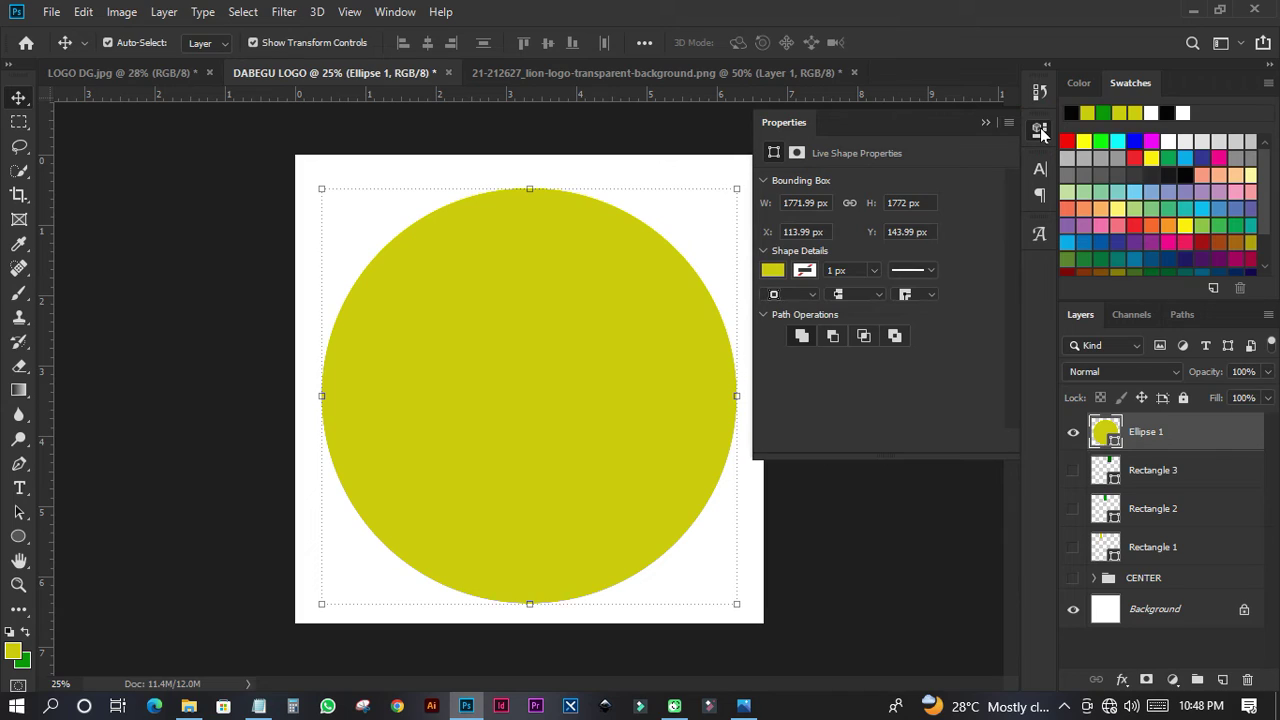
click(772, 272)
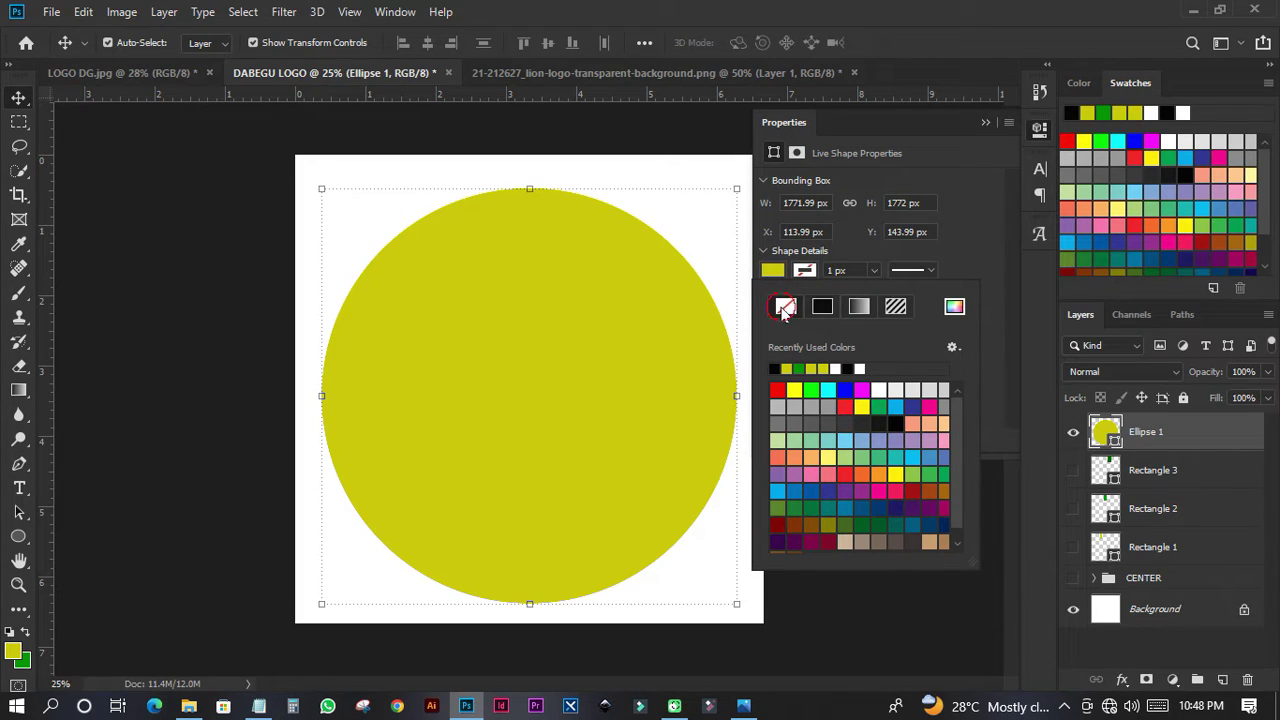
click(785, 309)
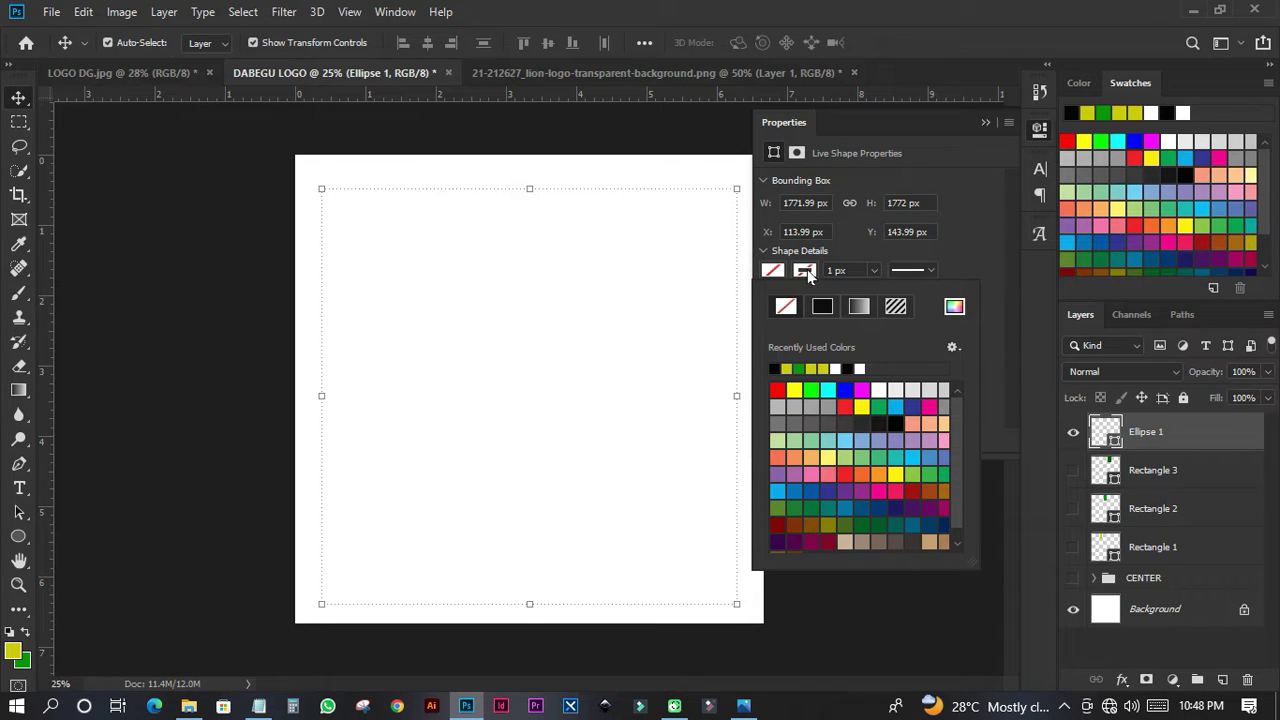
click(798, 369)
click(858, 269)
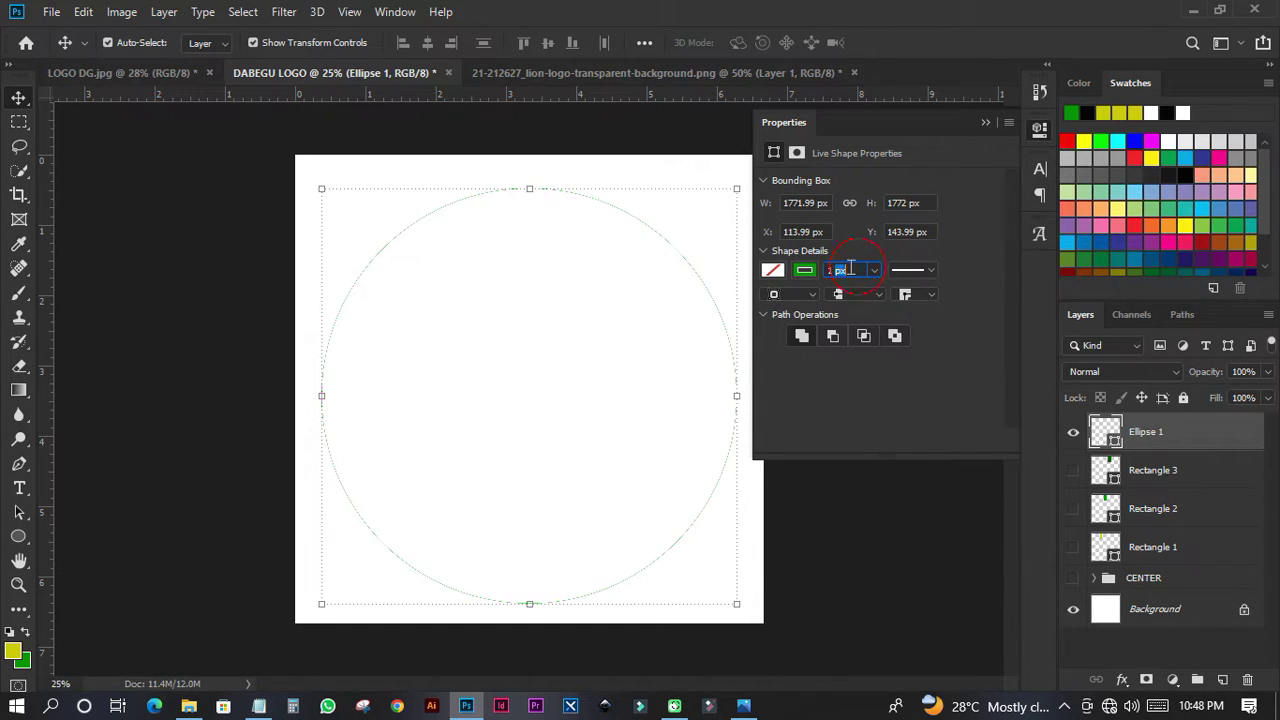
text(20)
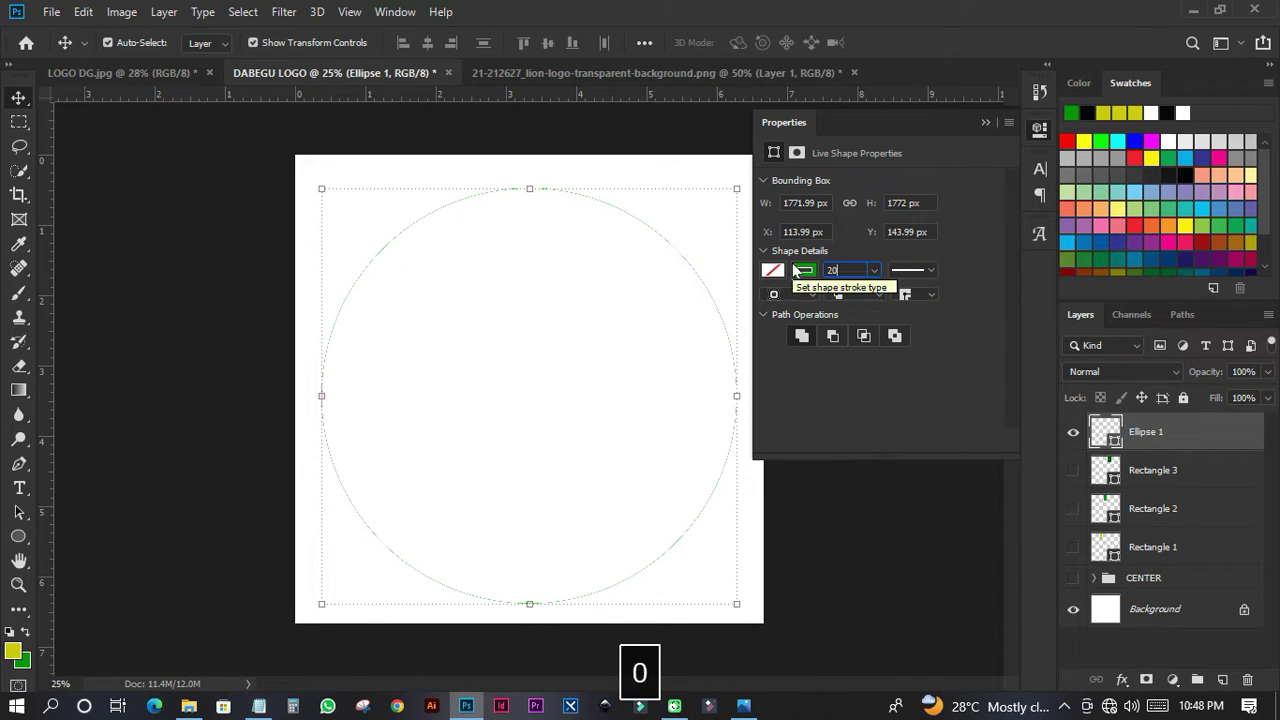
key(Return)
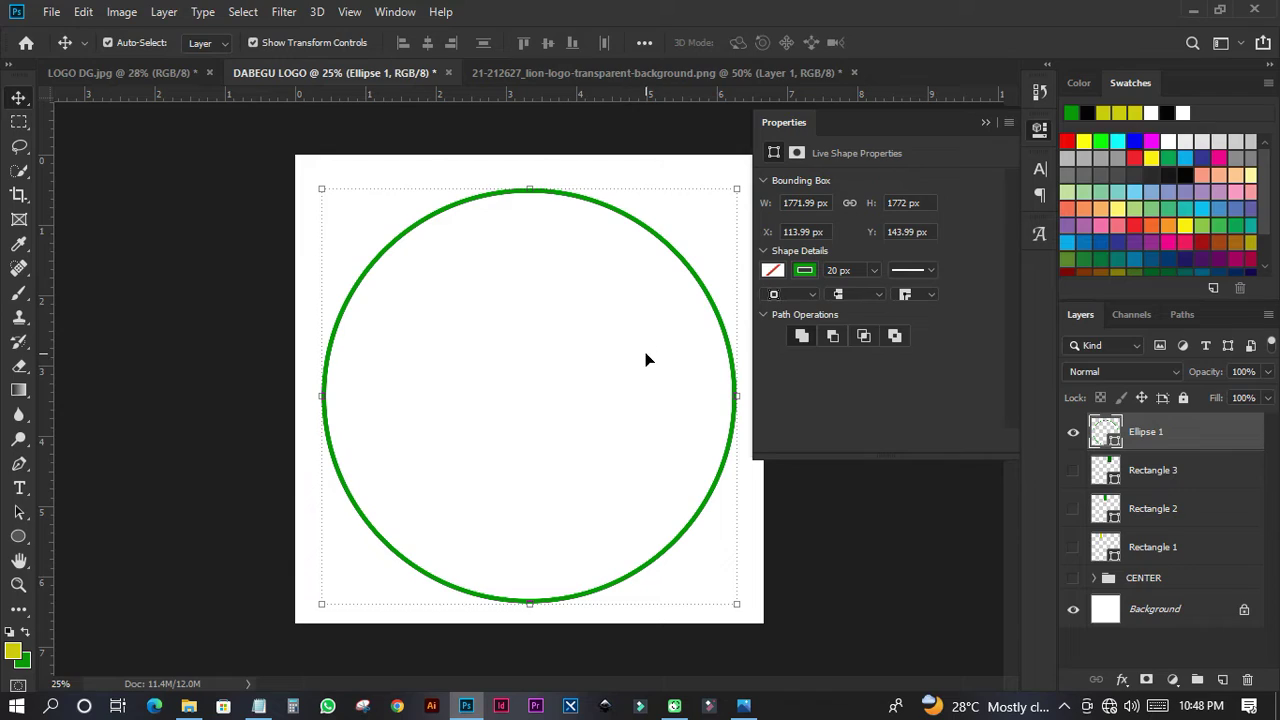
click(1041, 130)
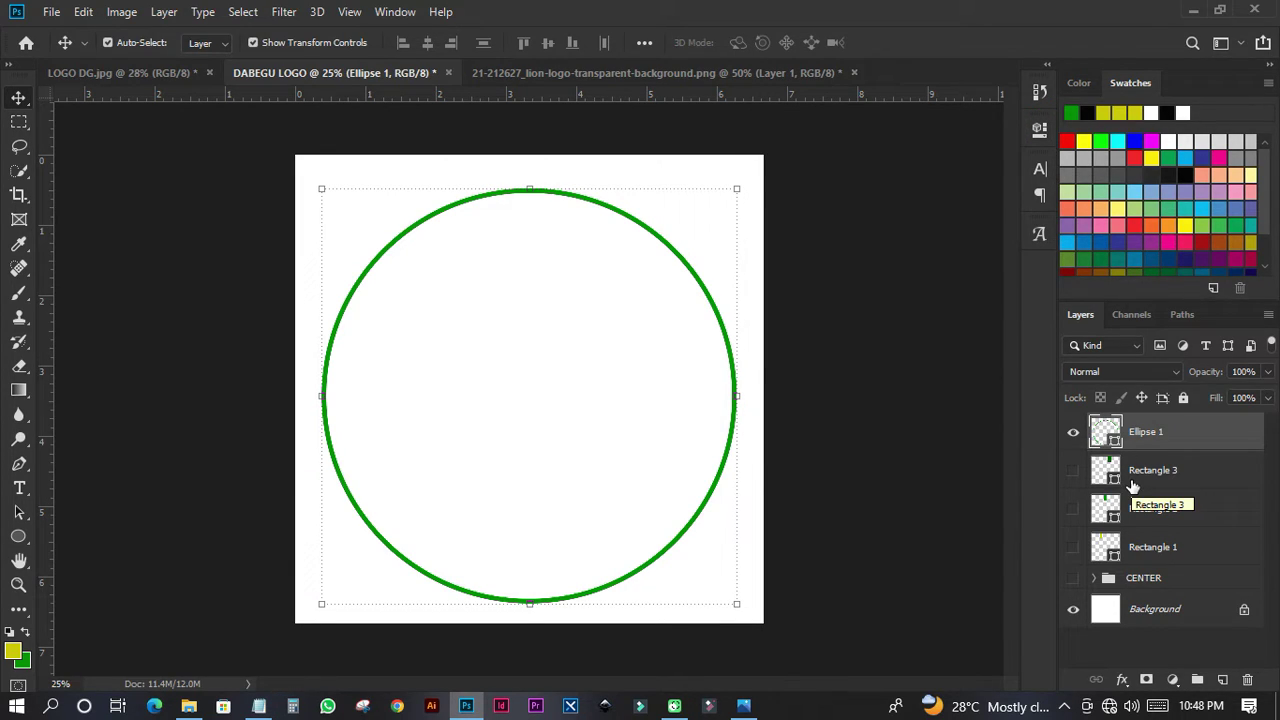
Step: Duplicate the ring layer and fill the copy with dark green 006600, sampled from the Rectangle 3 shape
key(ctrl+j)
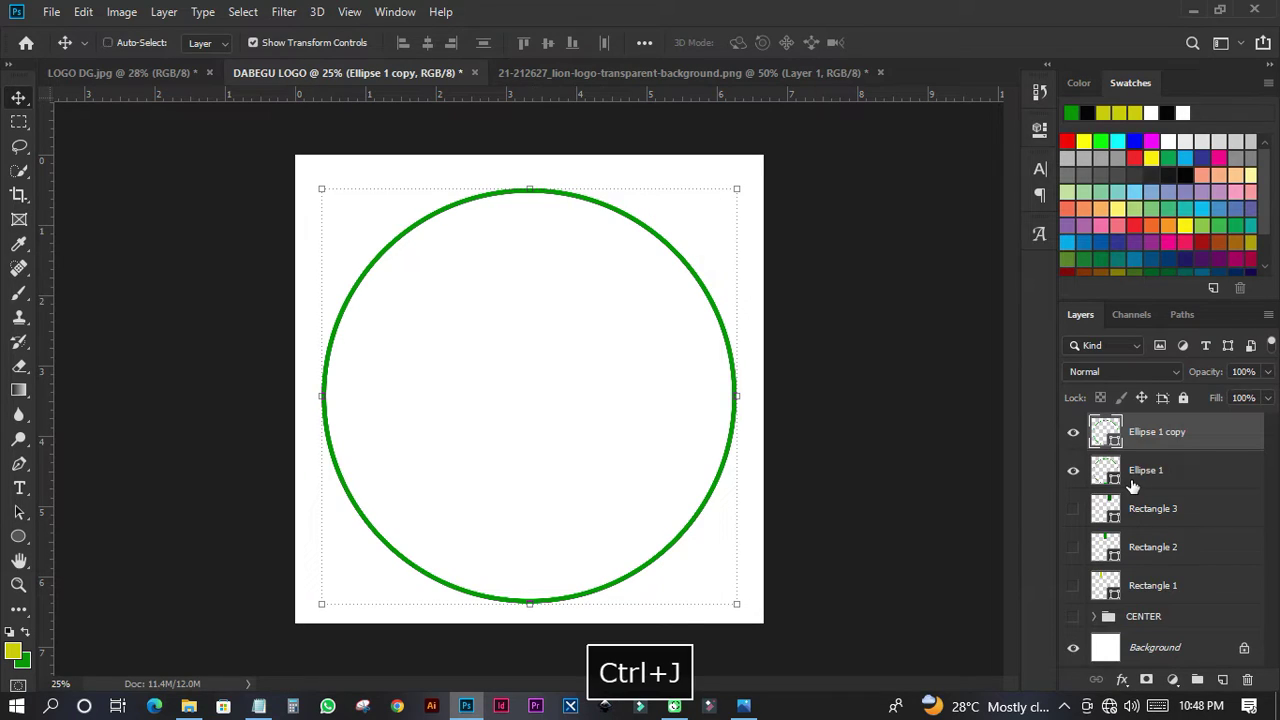
click(1040, 131)
click(773, 272)
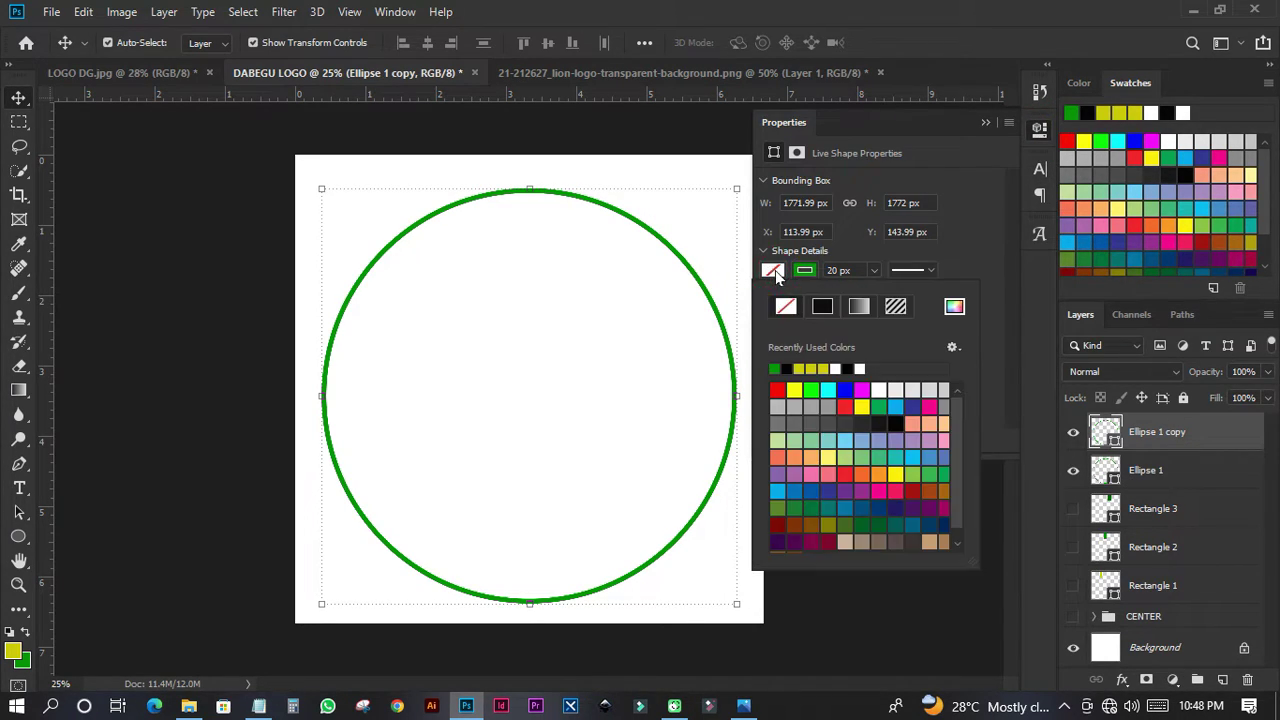
click(1072, 510)
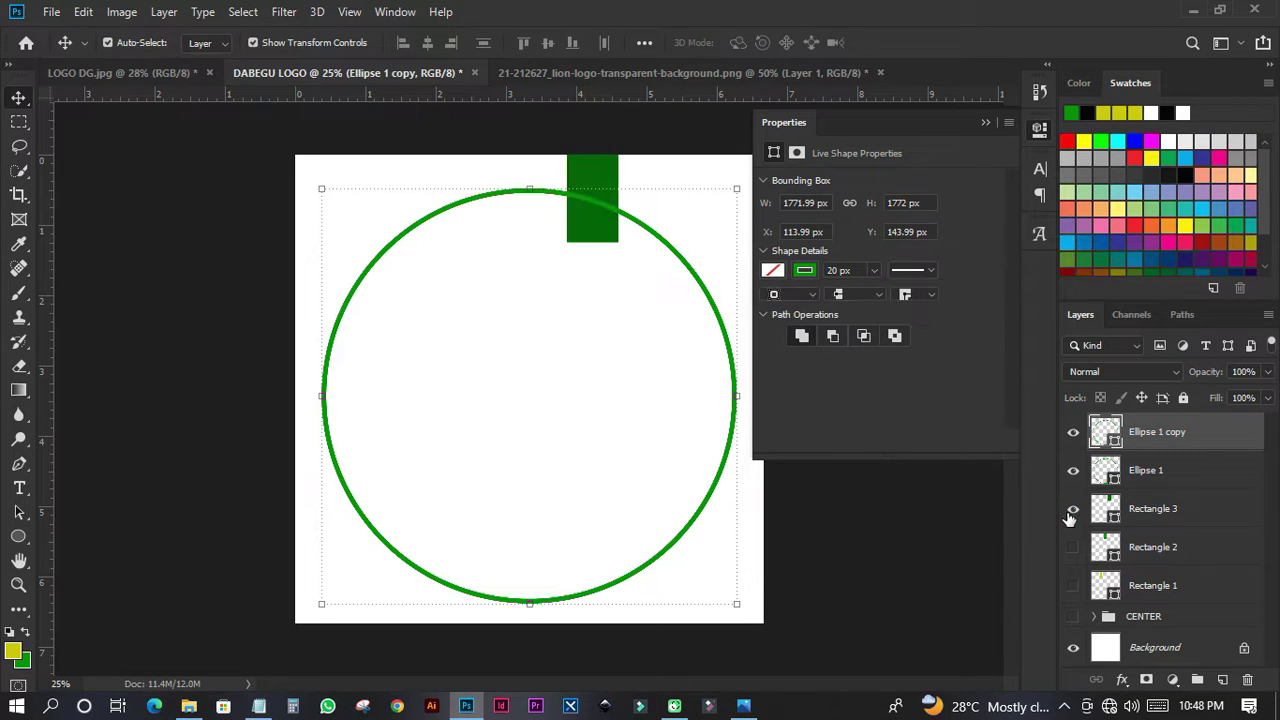
click(784, 277)
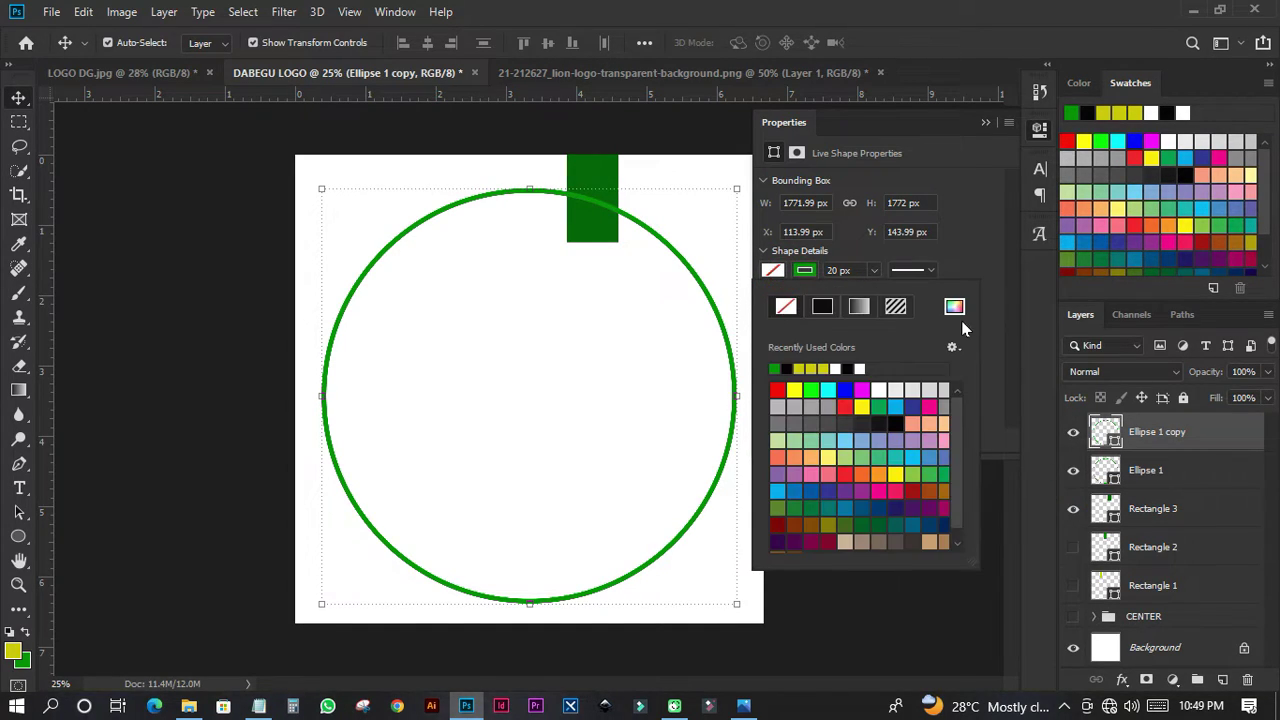
click(963, 328)
click(607, 178)
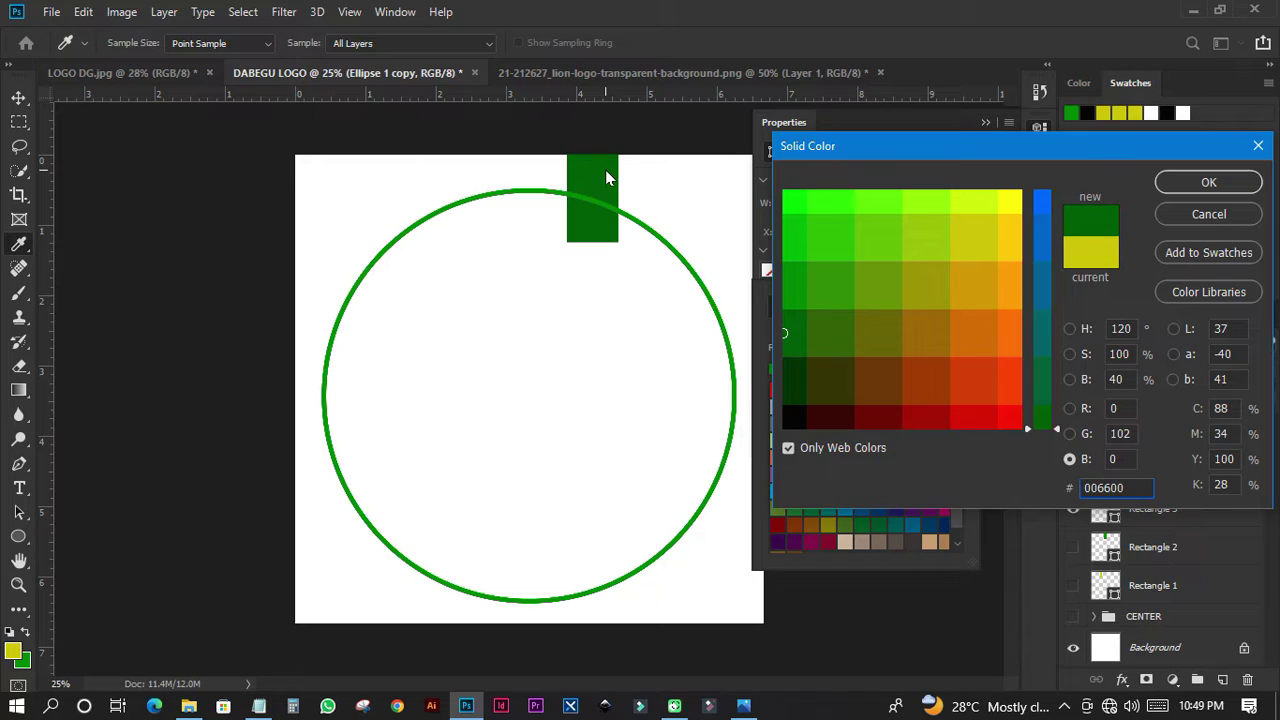
click(1175, 182)
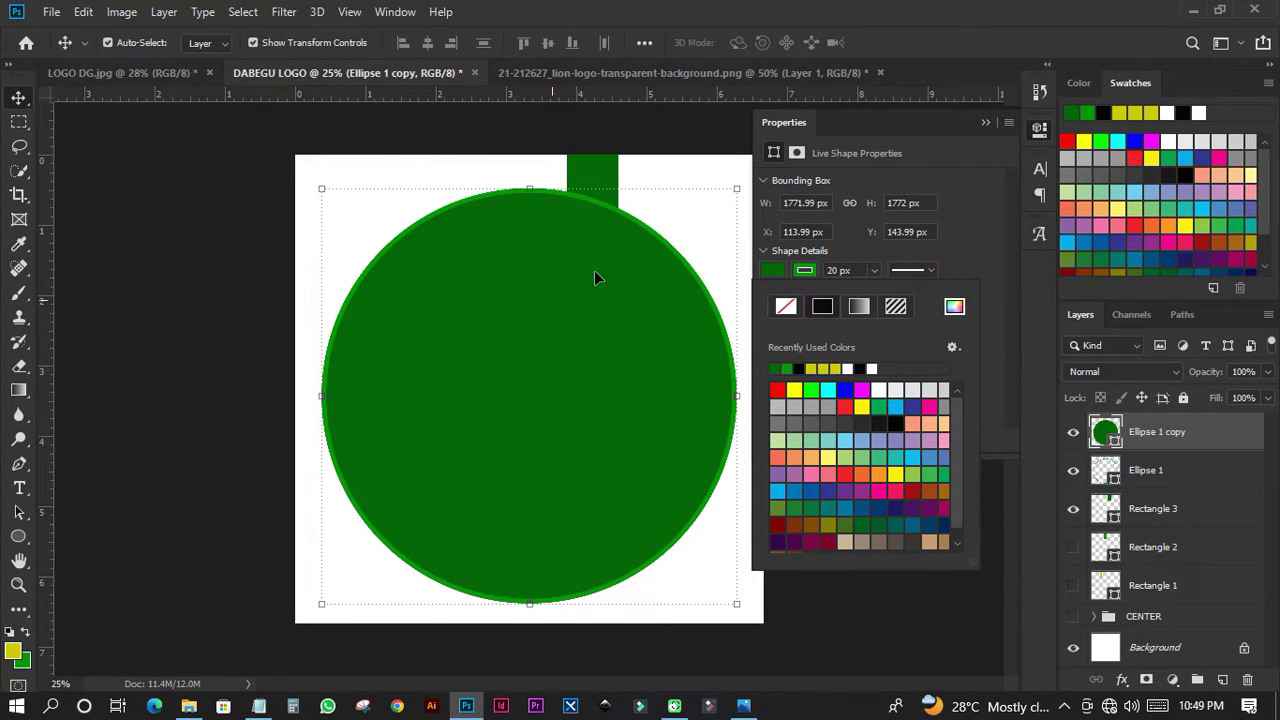
click(1040, 131)
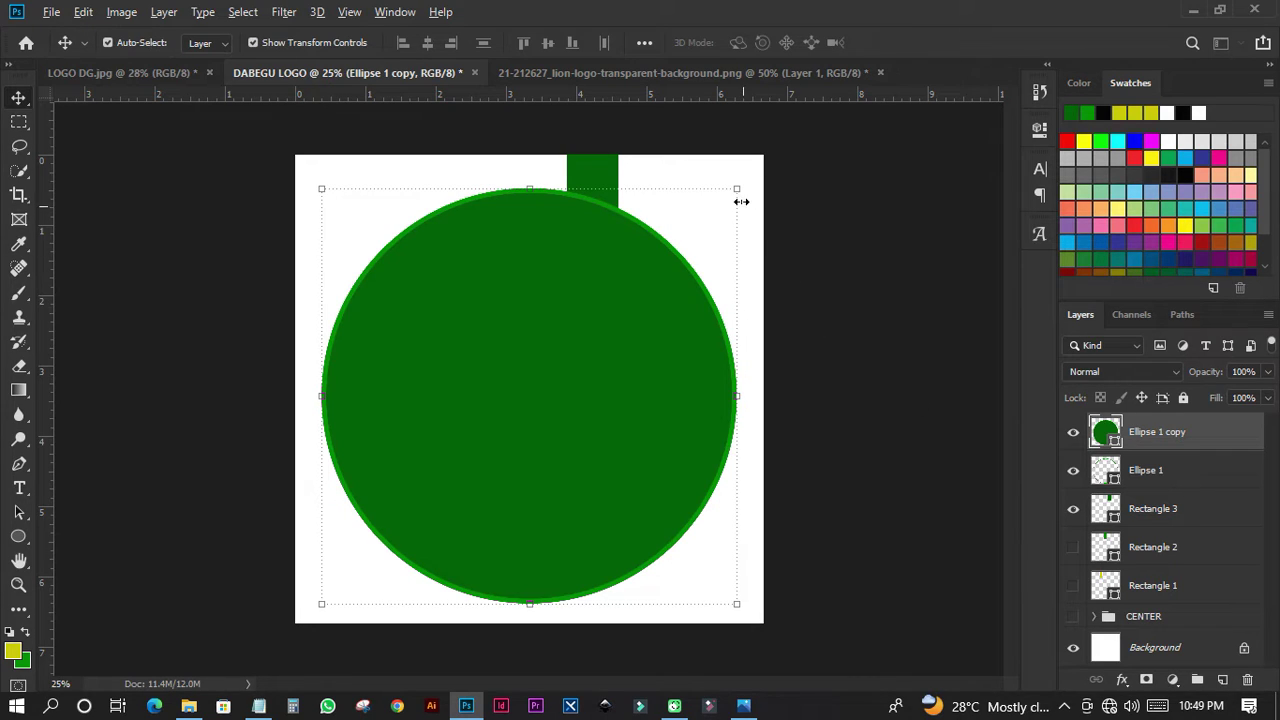
Step: Shrink the dark green circle from its center to about 1396 px in diameter
drag(739, 182, 704, 233)
click(899, 42)
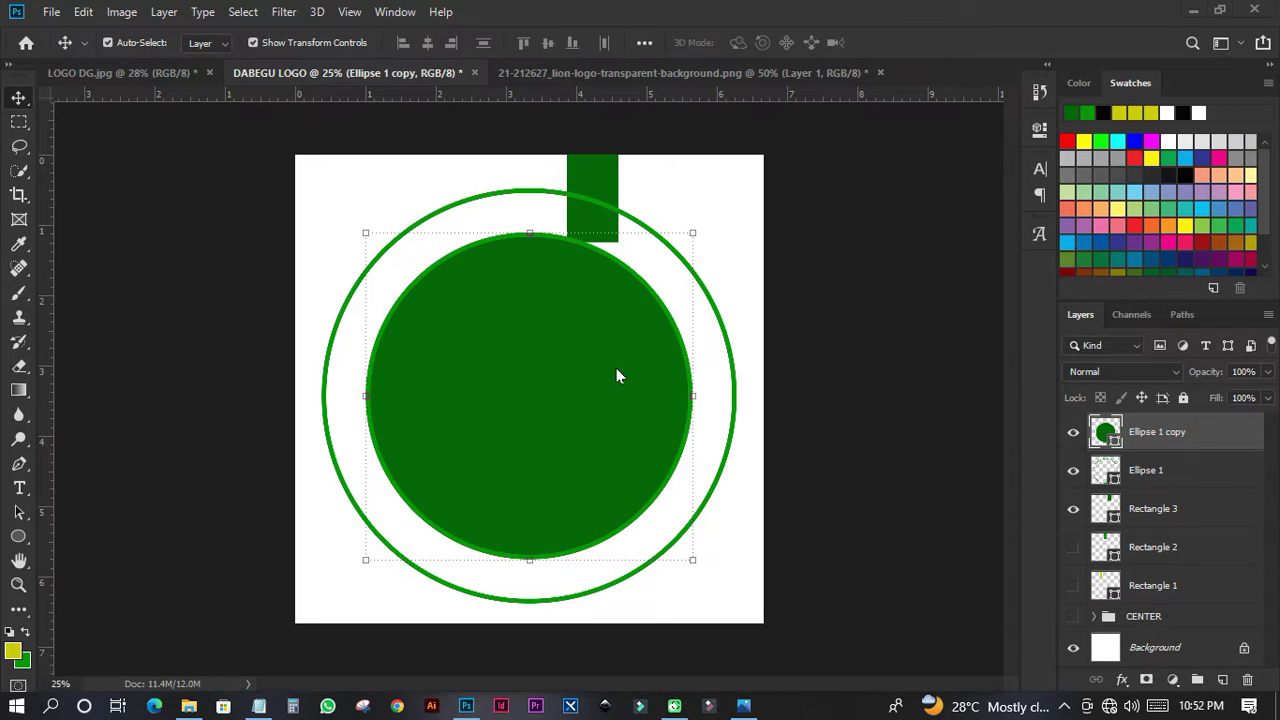
key(space)
Step: Remove the stroke from the inner dark green circle
click(1039, 130)
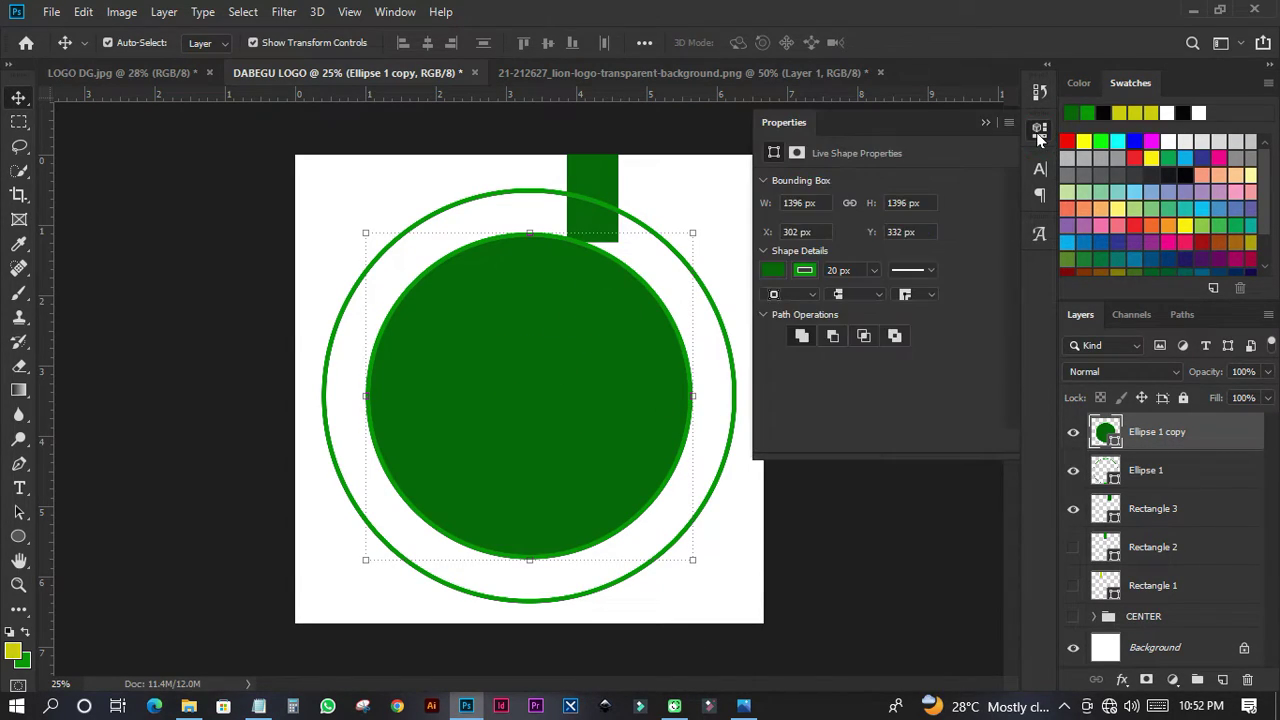
click(804, 270)
click(786, 306)
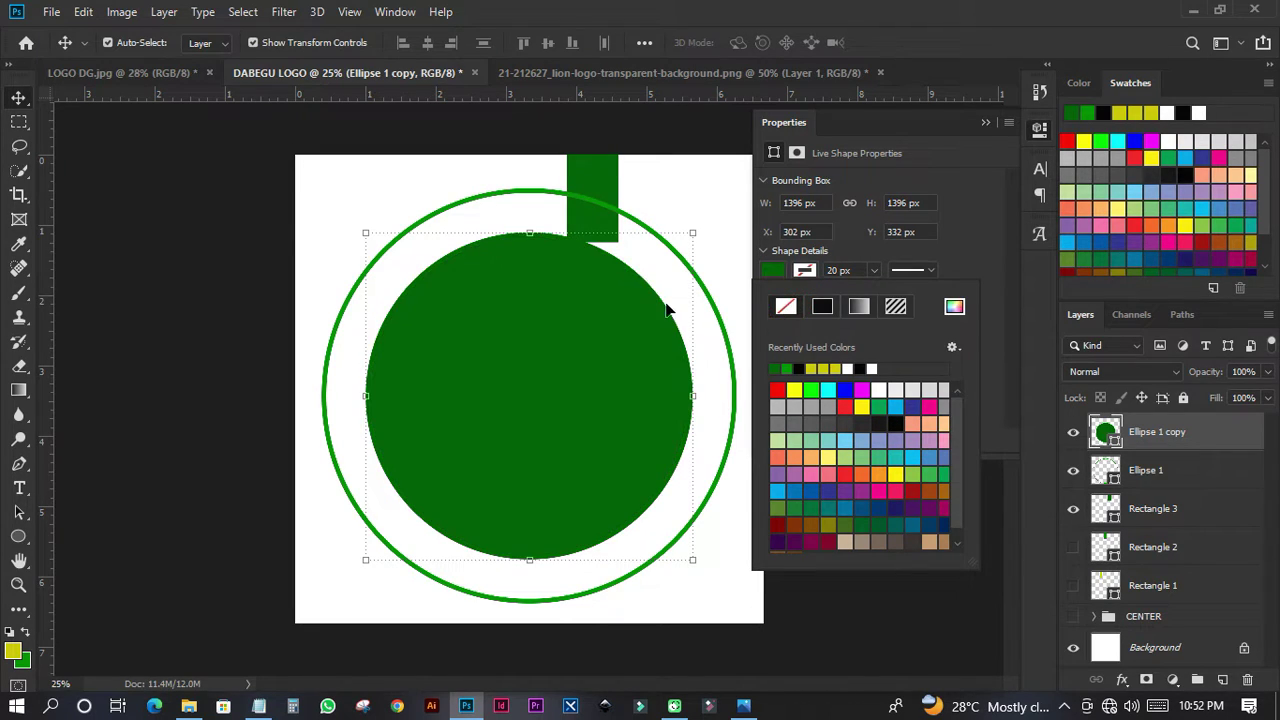
click(263, 265)
Step: Hide the Rectangle 3 layer
click(594, 172)
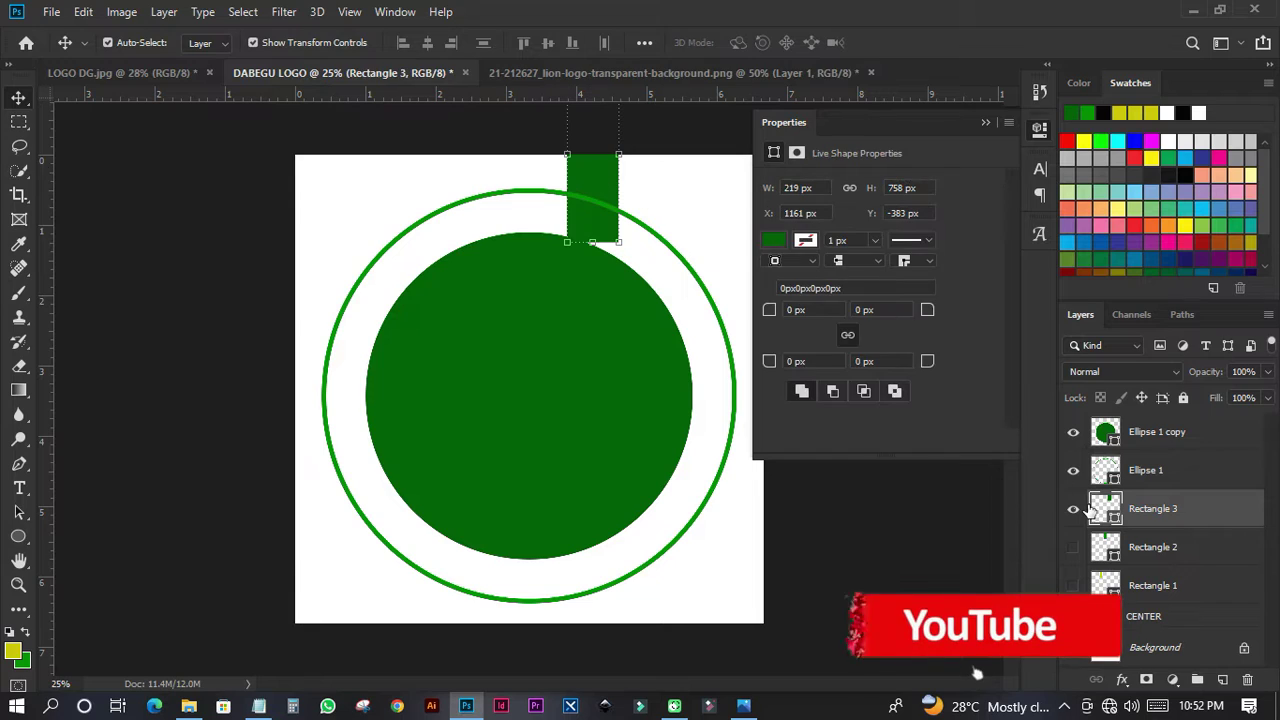
click(1073, 509)
click(1039, 129)
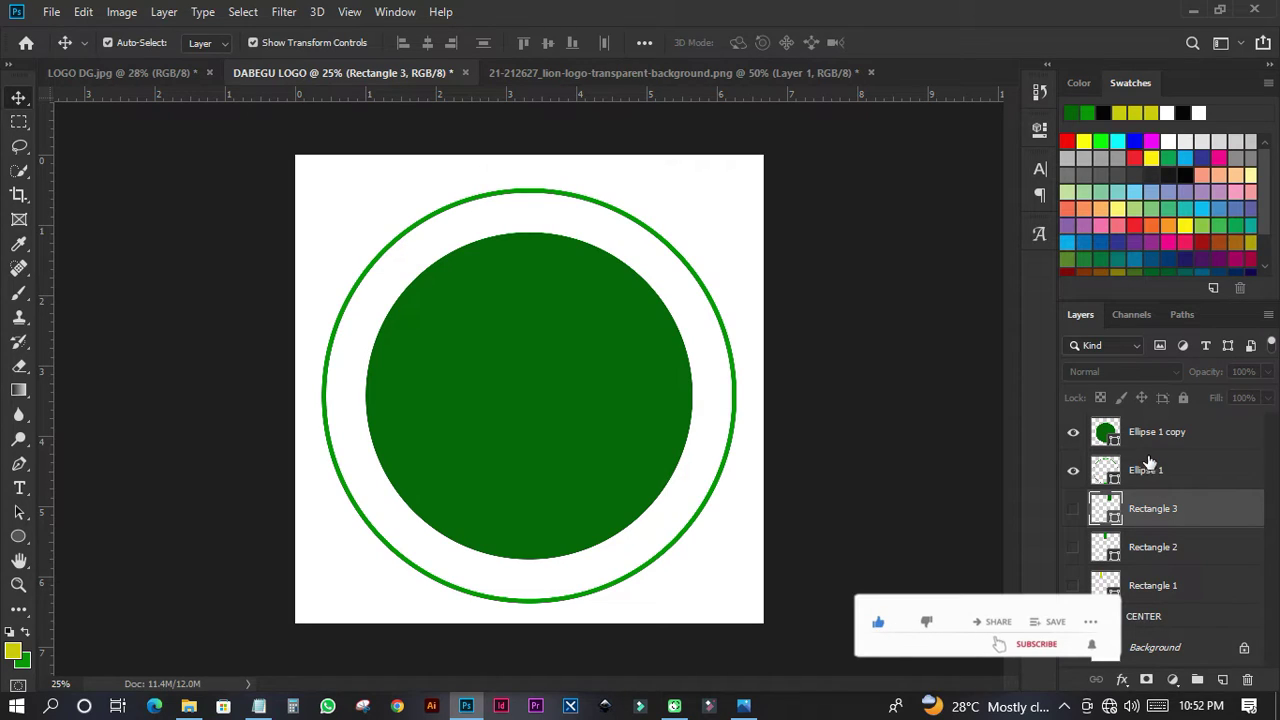
Step: Move the Ellipse 1 and Ellipse 1 copy layers below the CENTER group, directly above the Background
click(1148, 462)
shift+click(1158, 428)
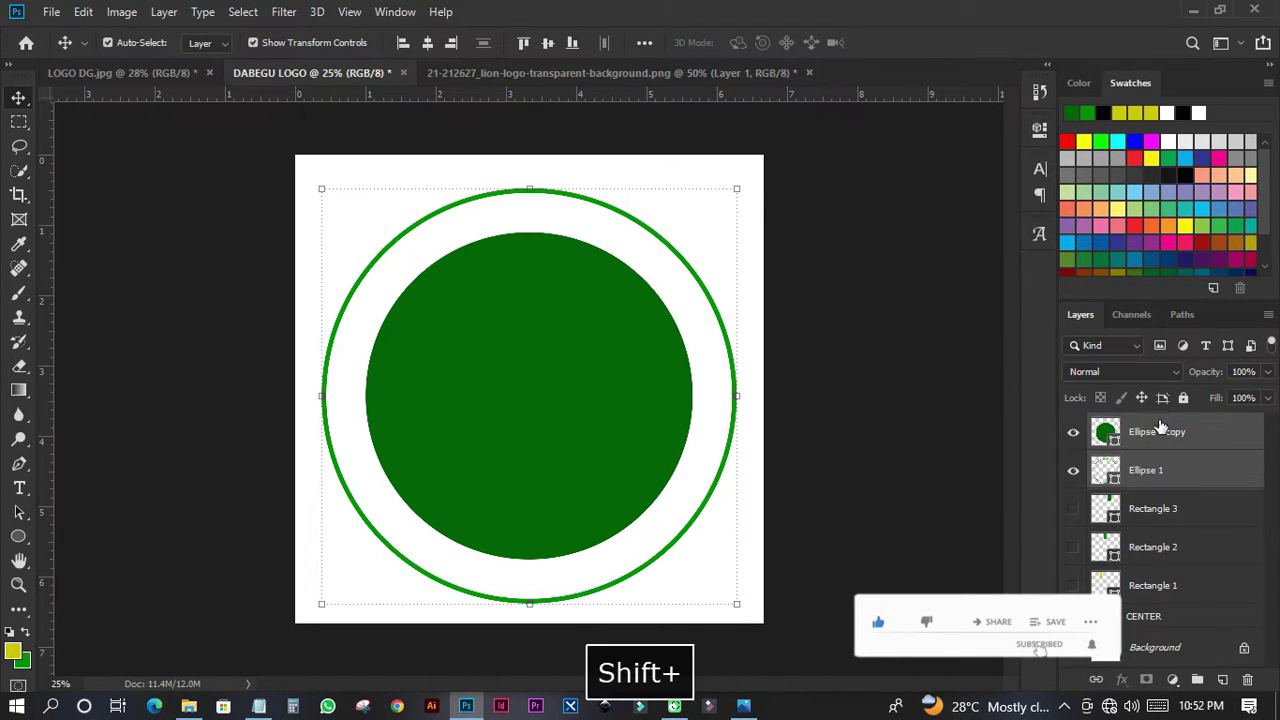
drag(1146, 472, 1150, 634)
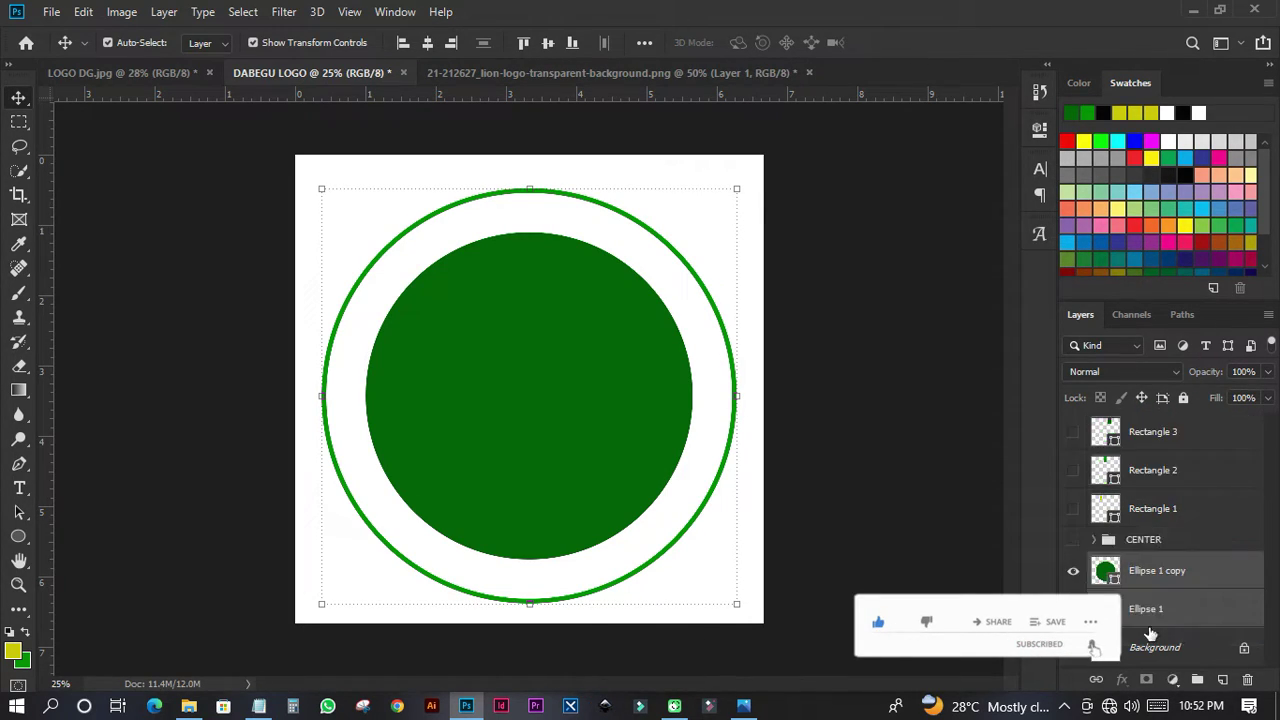
Step: Show the CENTER group and move its lion and DG artwork straight down into the dark green circle
click(1100, 541)
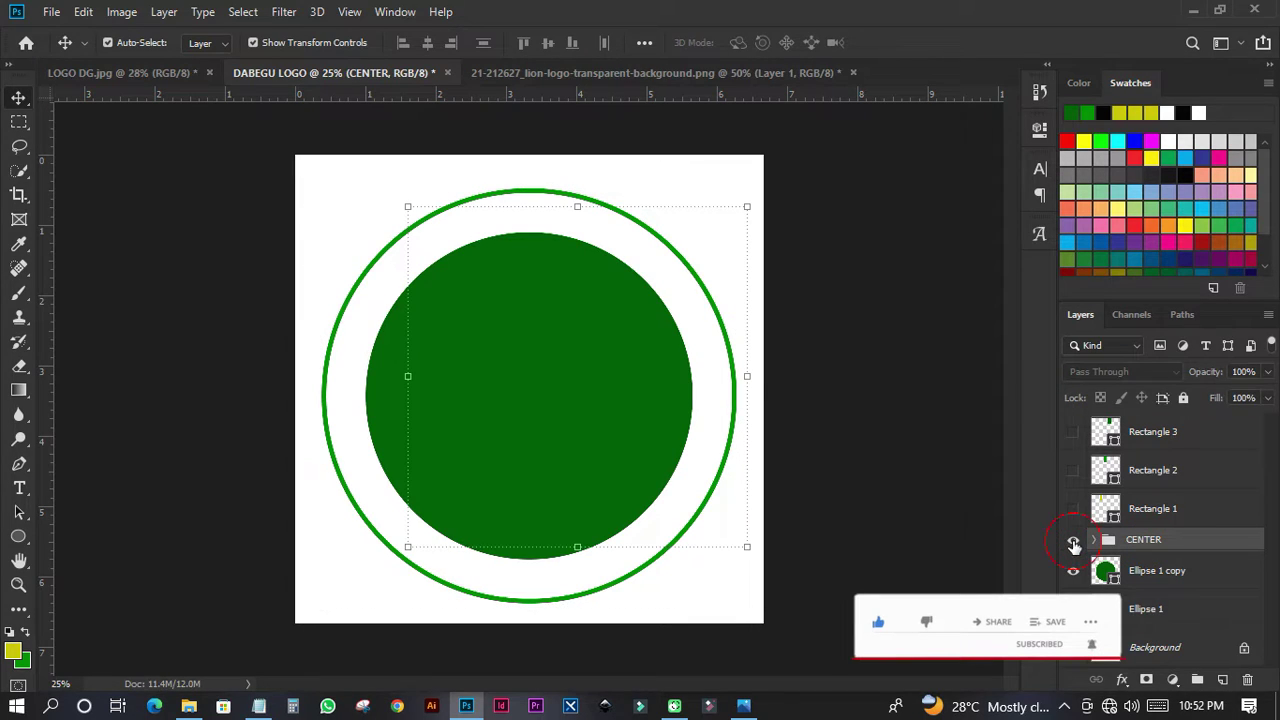
click(1073, 541)
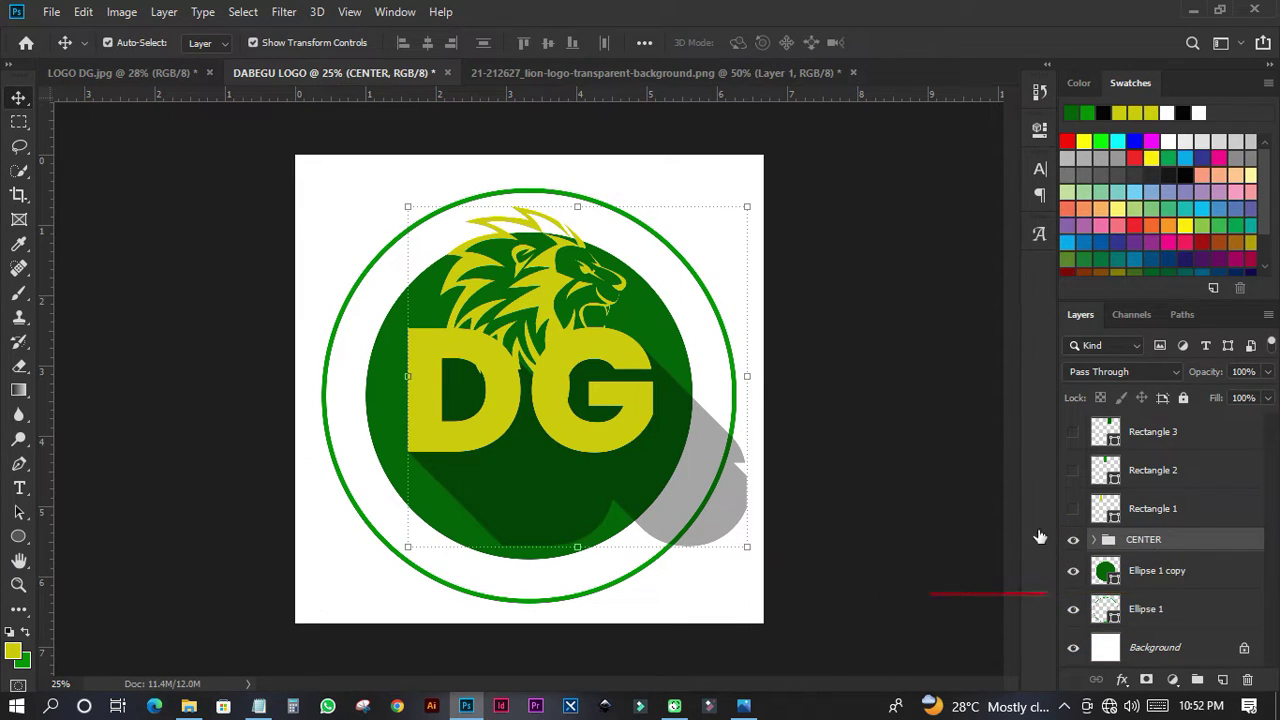
key(ctrl)
drag(578, 380, 576, 430)
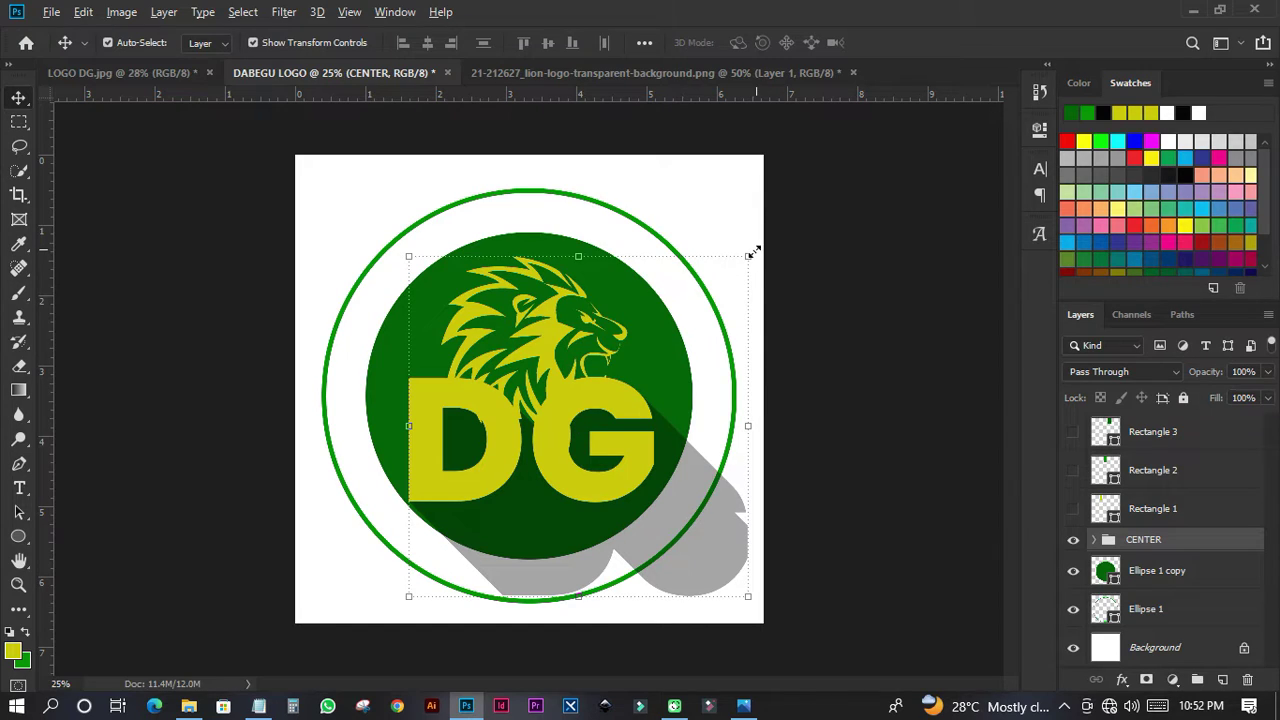
Step: Scale the CENTER group down from its center to about 4.38 in wide and shift it slightly left within the circle
drag(743, 254, 734, 270)
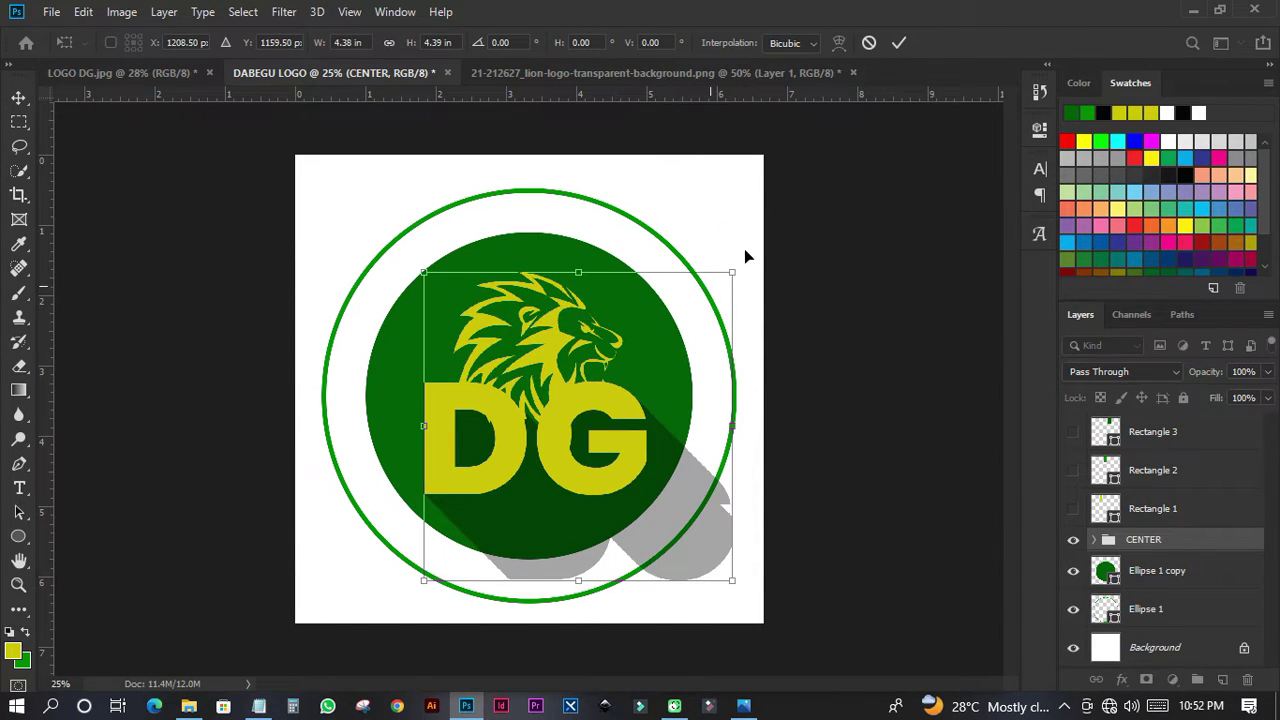
click(898, 43)
drag(588, 418, 576, 418)
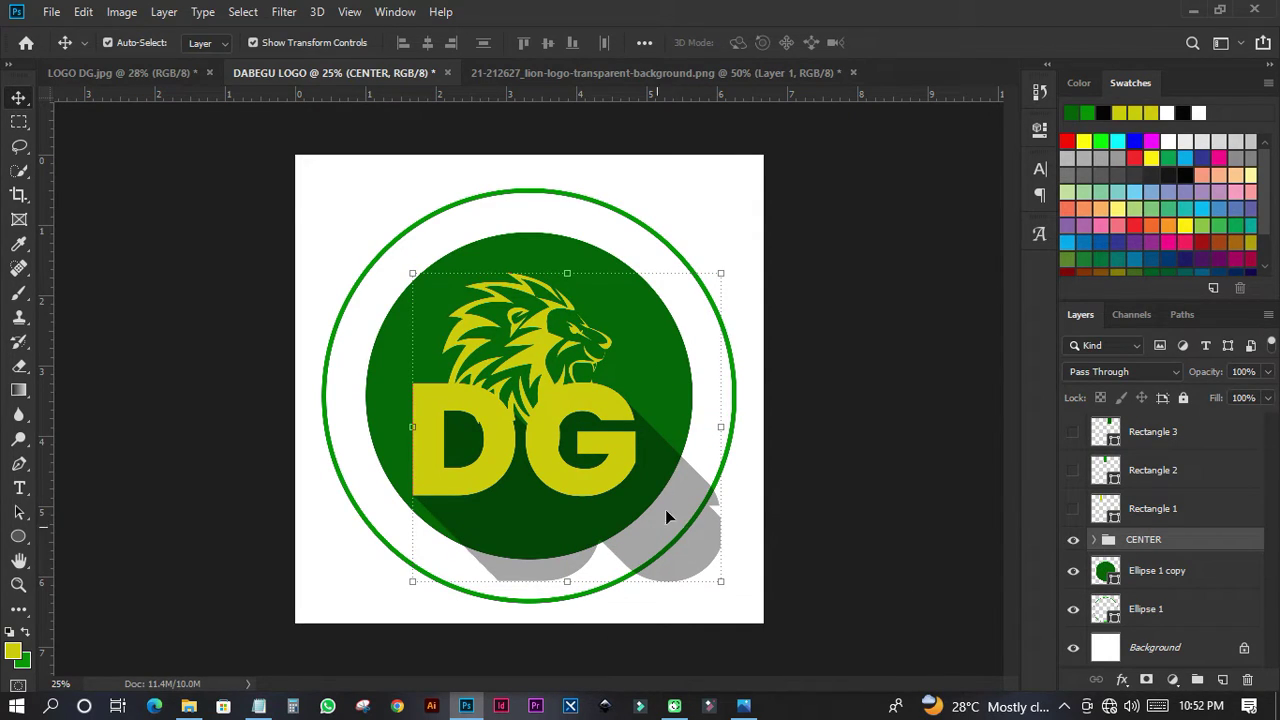
Step: Move the SHADOW layer out of the CENTER group, directly above Ellipse 1 copy, and clip it to that circle
click(1096, 540)
scroll(1112, 536, down, 1)
drag(1163, 537, 1172, 566)
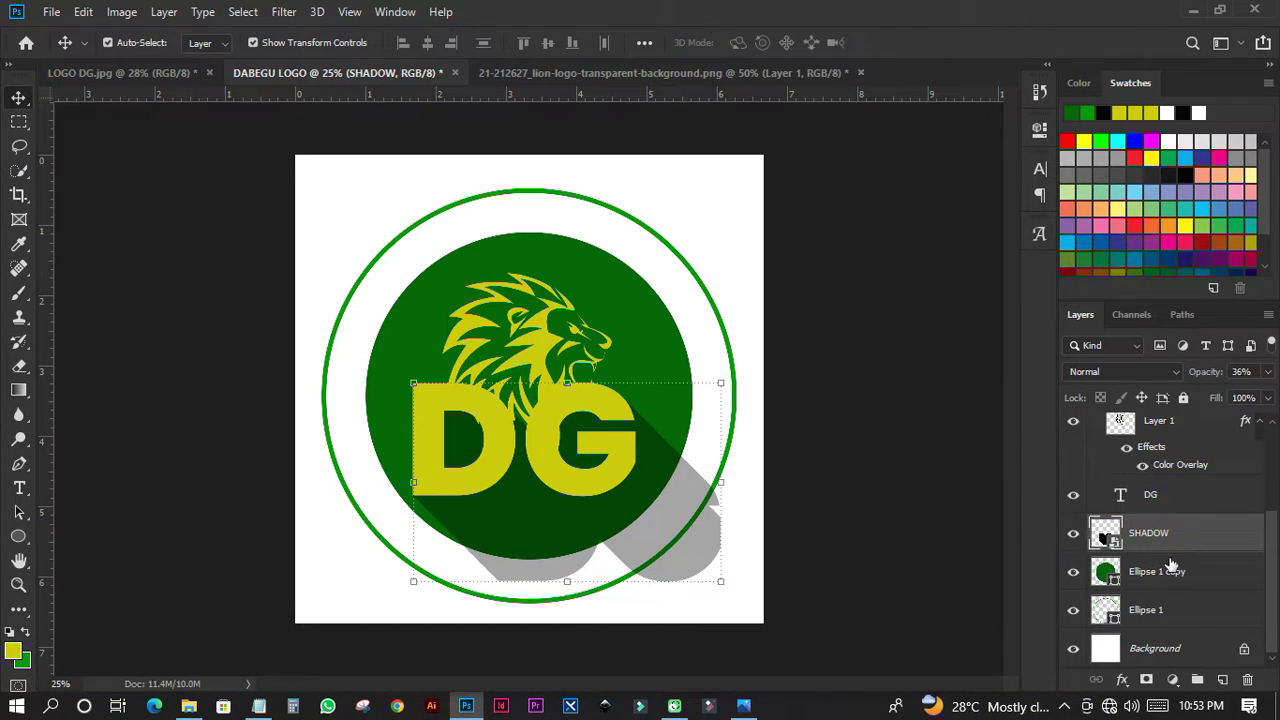
right_click(1176, 540)
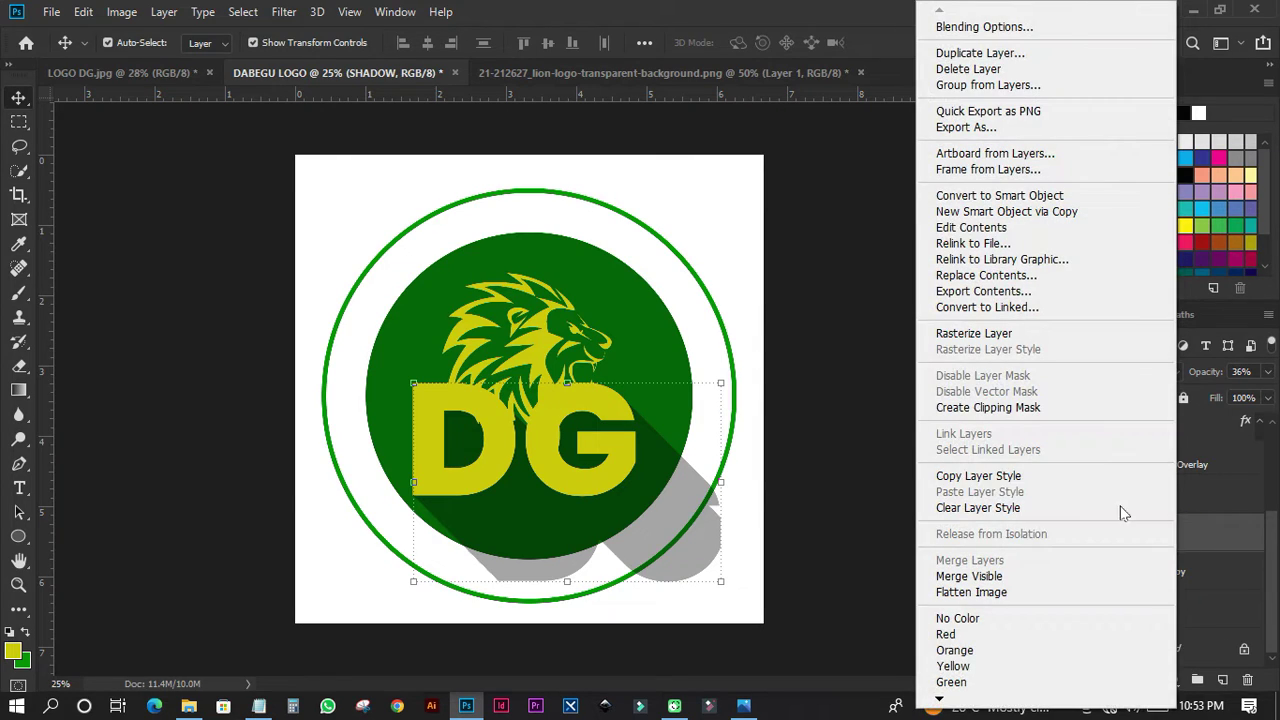
click(1013, 408)
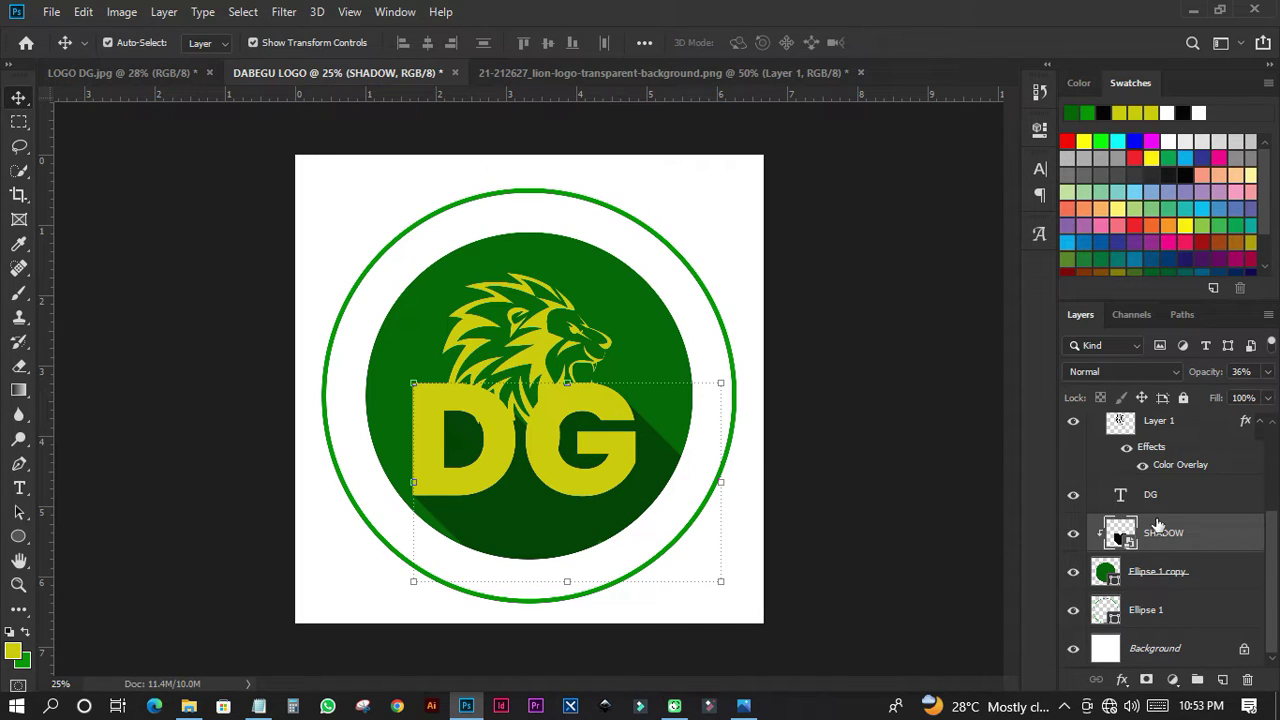
Step: Move the lion layer slightly up and to the left so it sits centered above the DG letters
scroll(1155, 522, up, 1)
click(1260, 460)
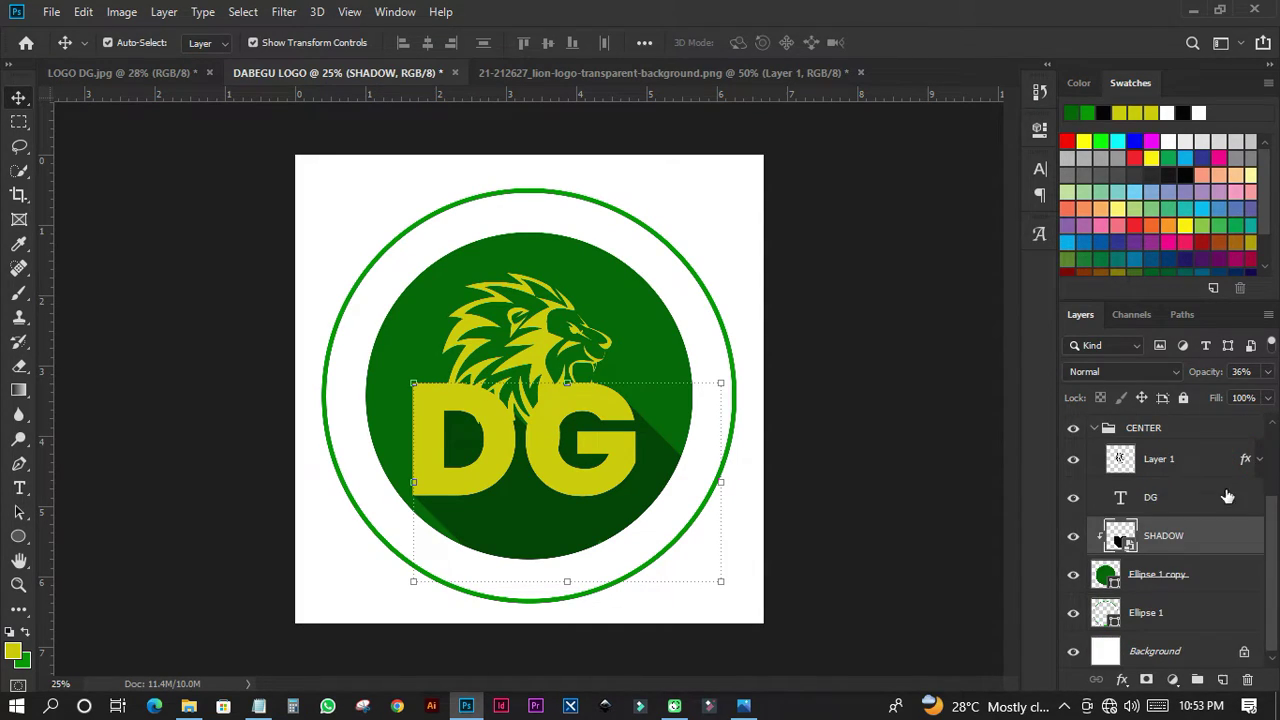
click(1157, 464)
mouse_move(543, 362)
mouse_down()
mouse_move(558, 262)
mouse_move(547, 353)
mouse_up()
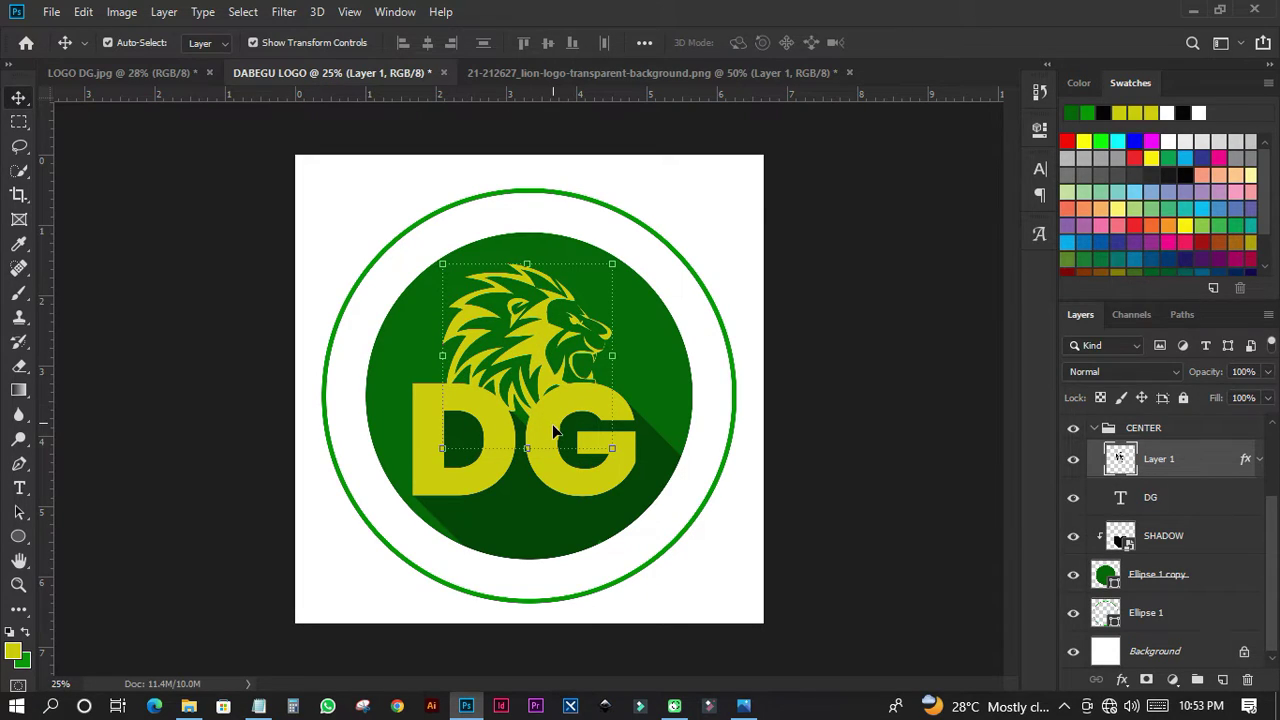
drag(539, 343, 526, 336)
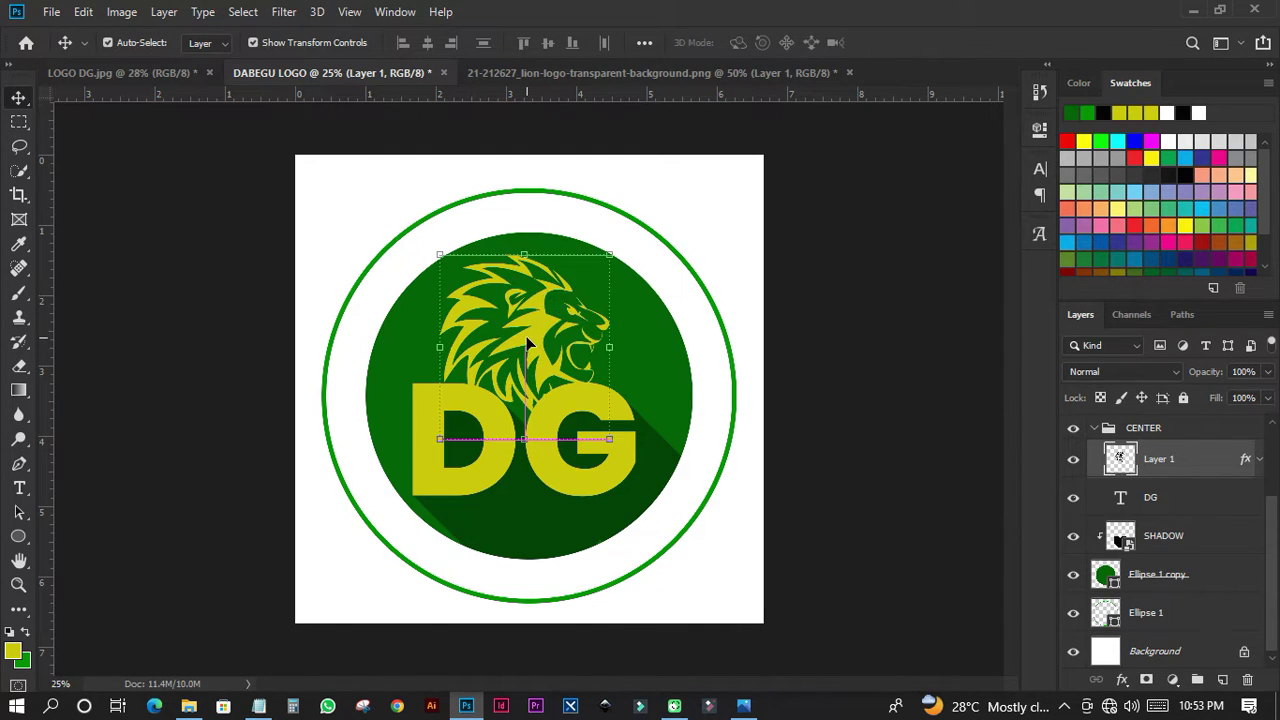
Step: Group the CENTER group, SHADOW and both ellipse layers together and name the new group S
click(1097, 430)
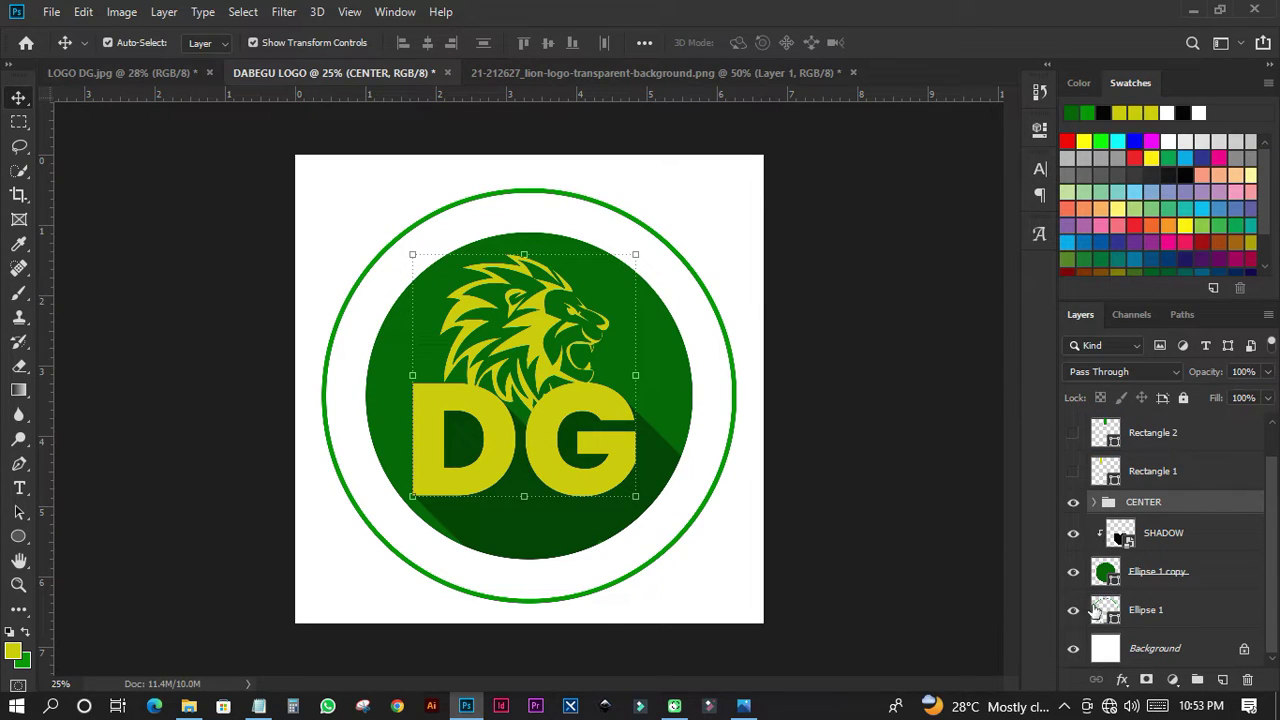
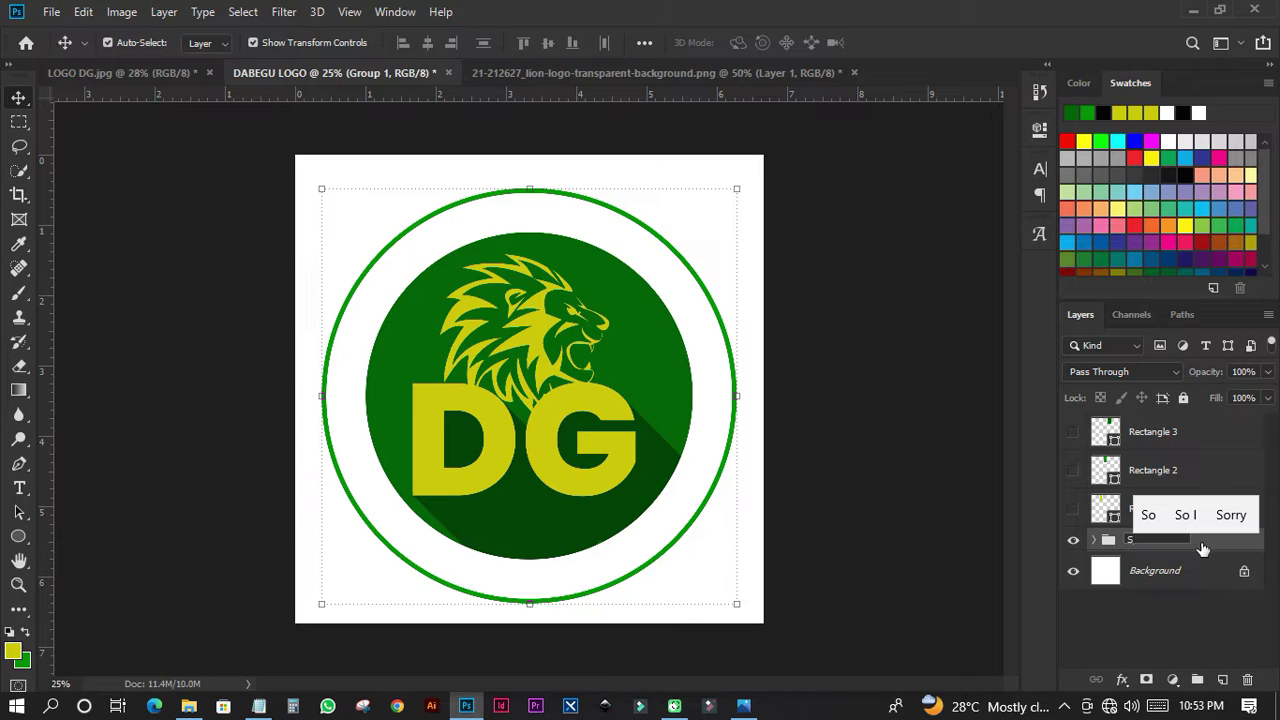
key(Return)
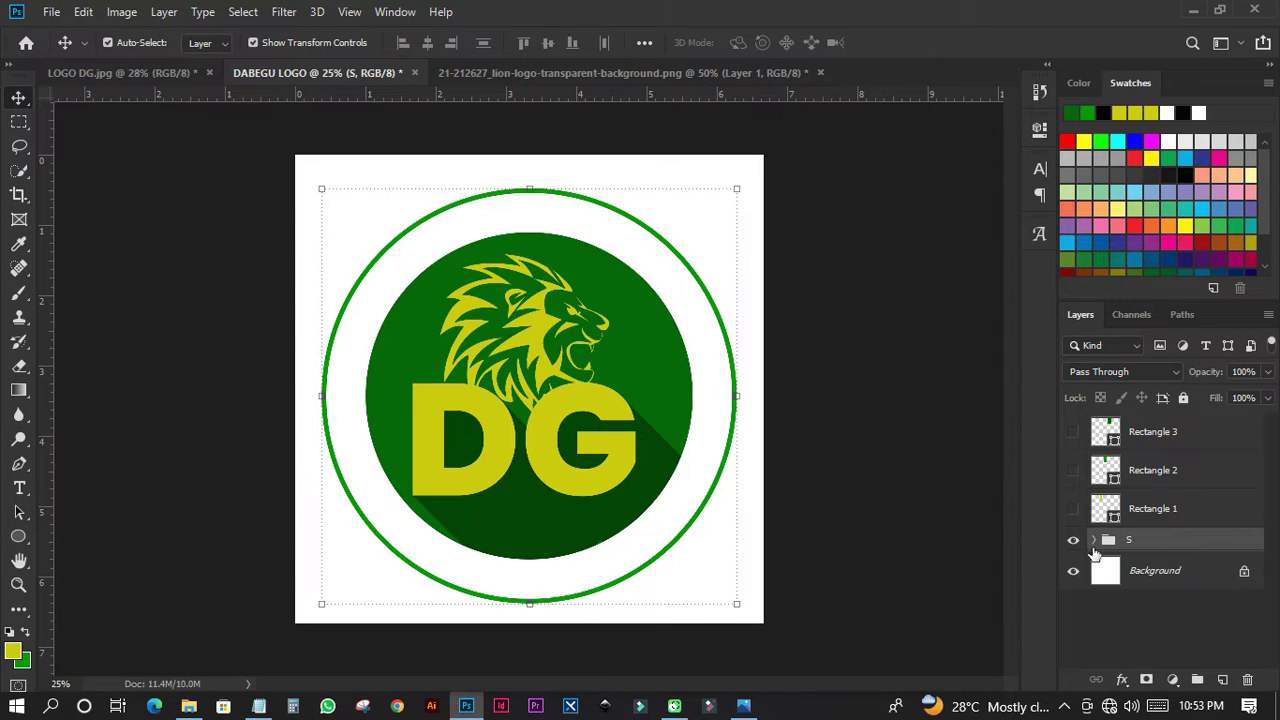
Step: Lock group S, then duplicate its Ellipse 1 layer and move the copy out of the group, directly above S
click(1183, 398)
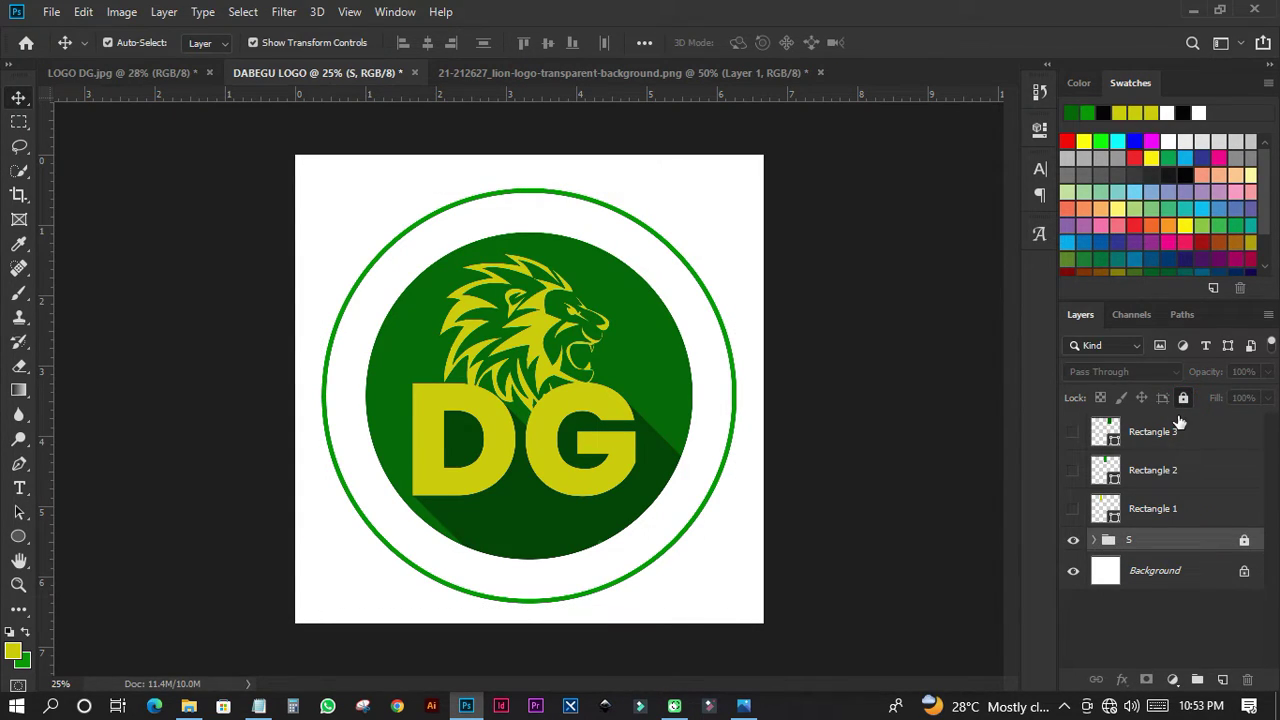
click(1098, 540)
scroll(1125, 585, down, 1)
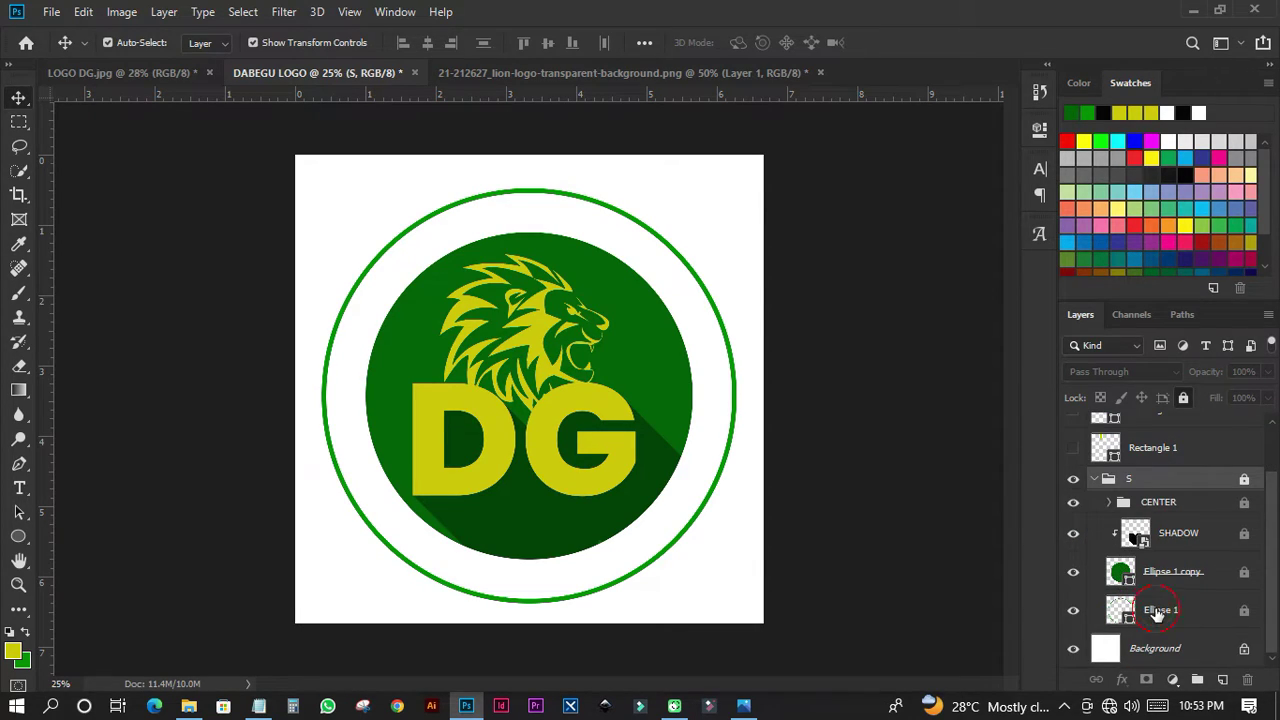
click(1158, 612)
key(ctrl+j)
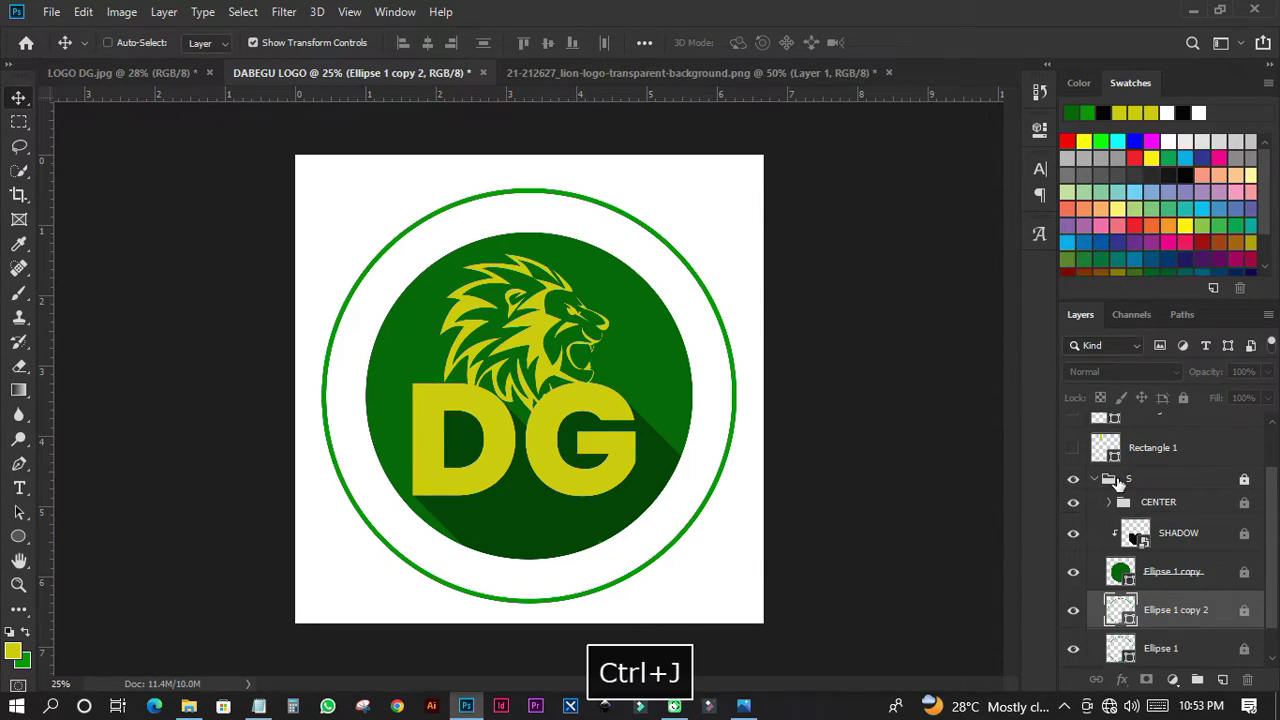
drag(1160, 614, 1160, 478)
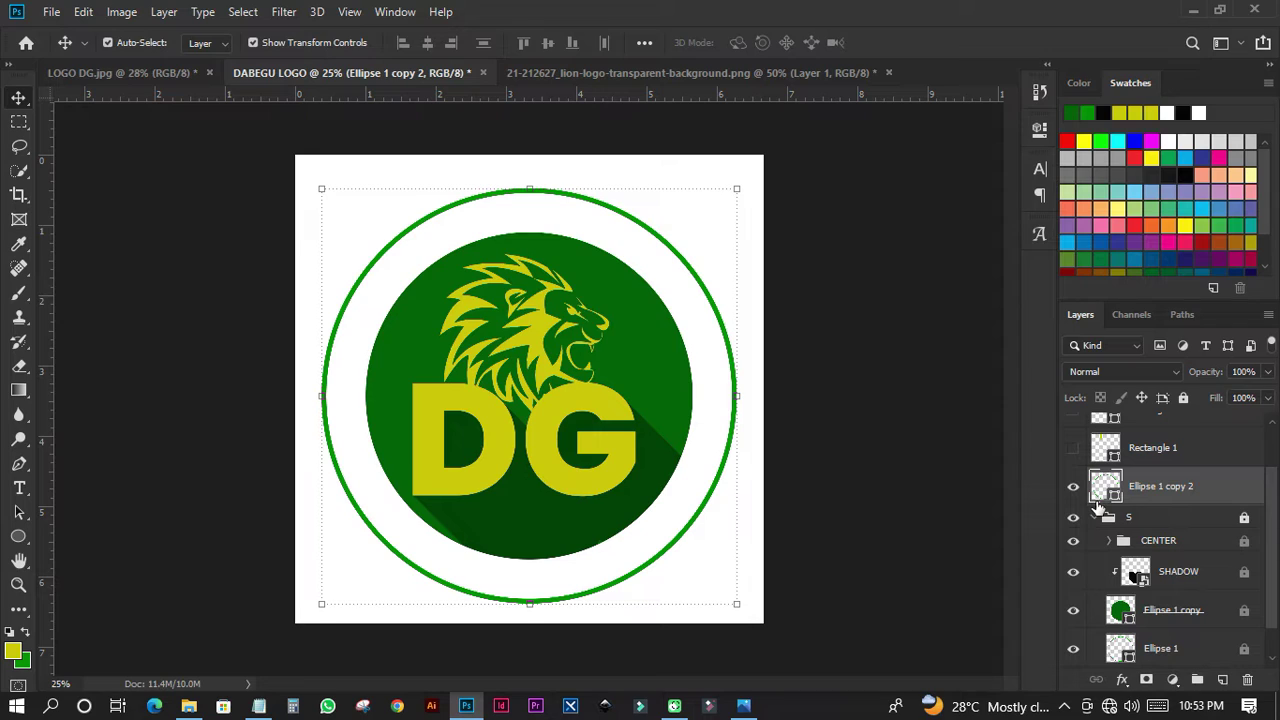
Step: Scale Ellipse 1 copy 2 down from its center to 5.00 in wide, just outside the dark green circle
click(736, 189)
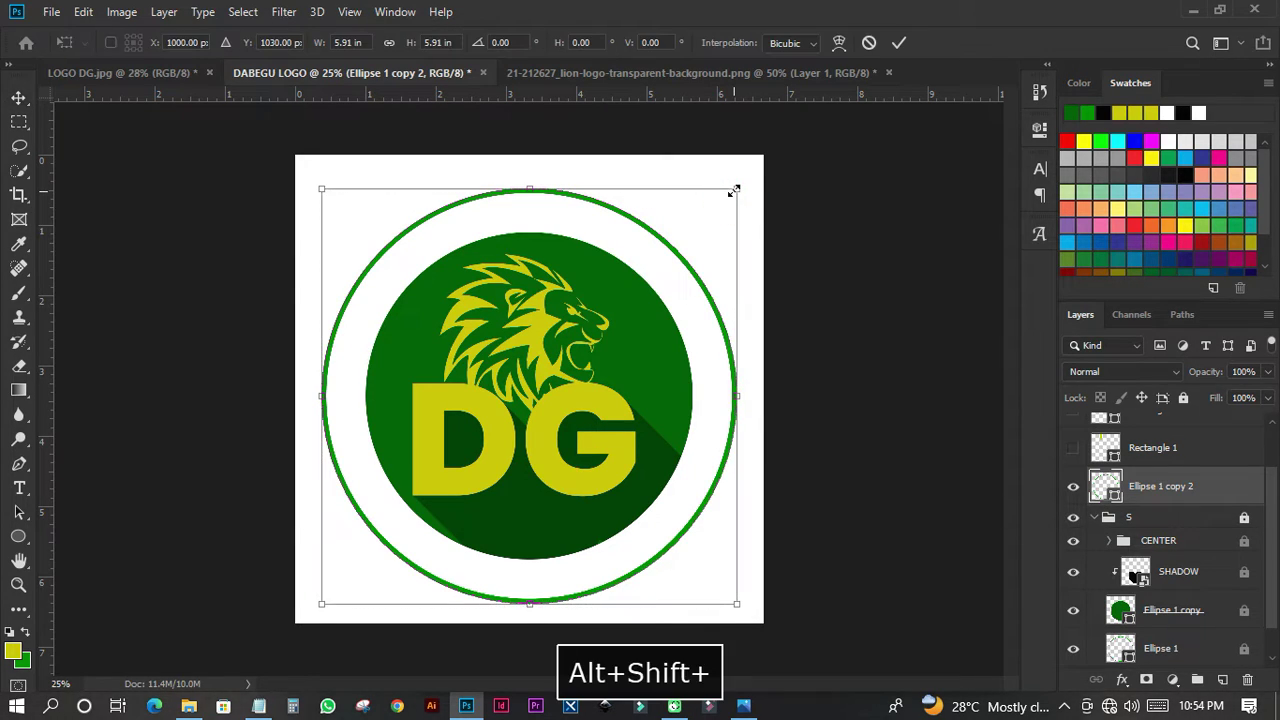
drag(734, 190, 705, 222)
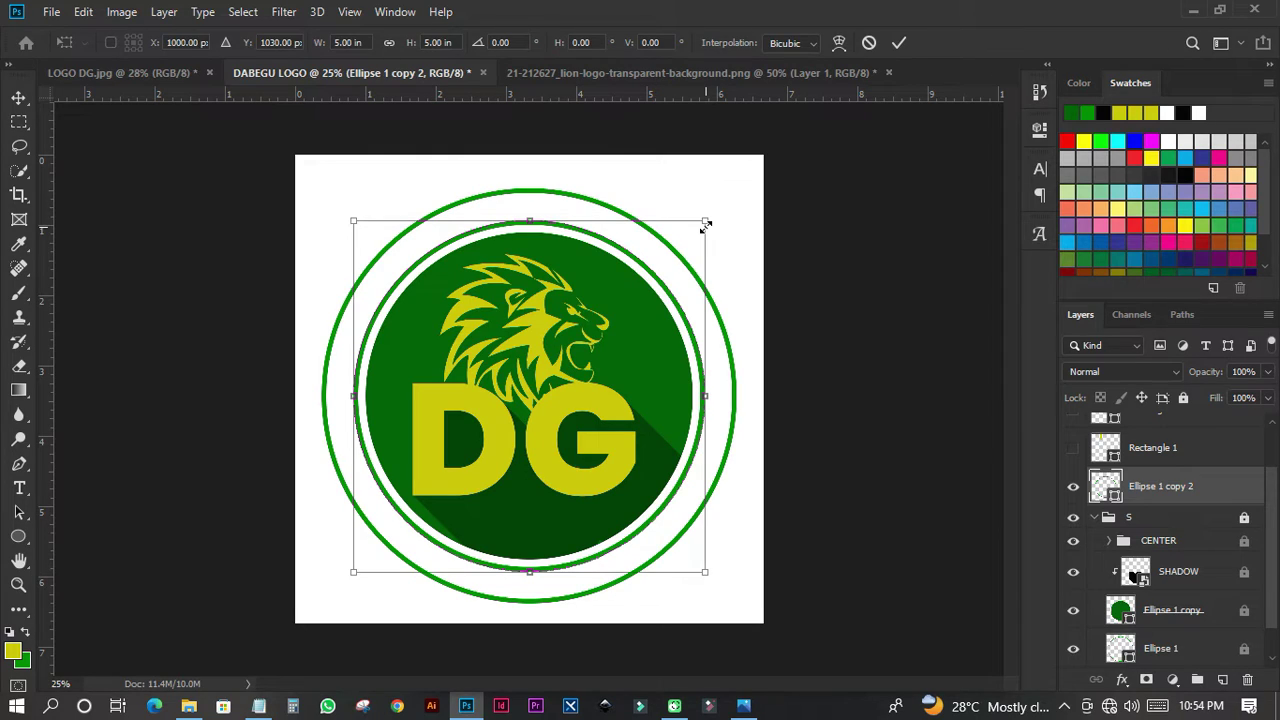
click(899, 42)
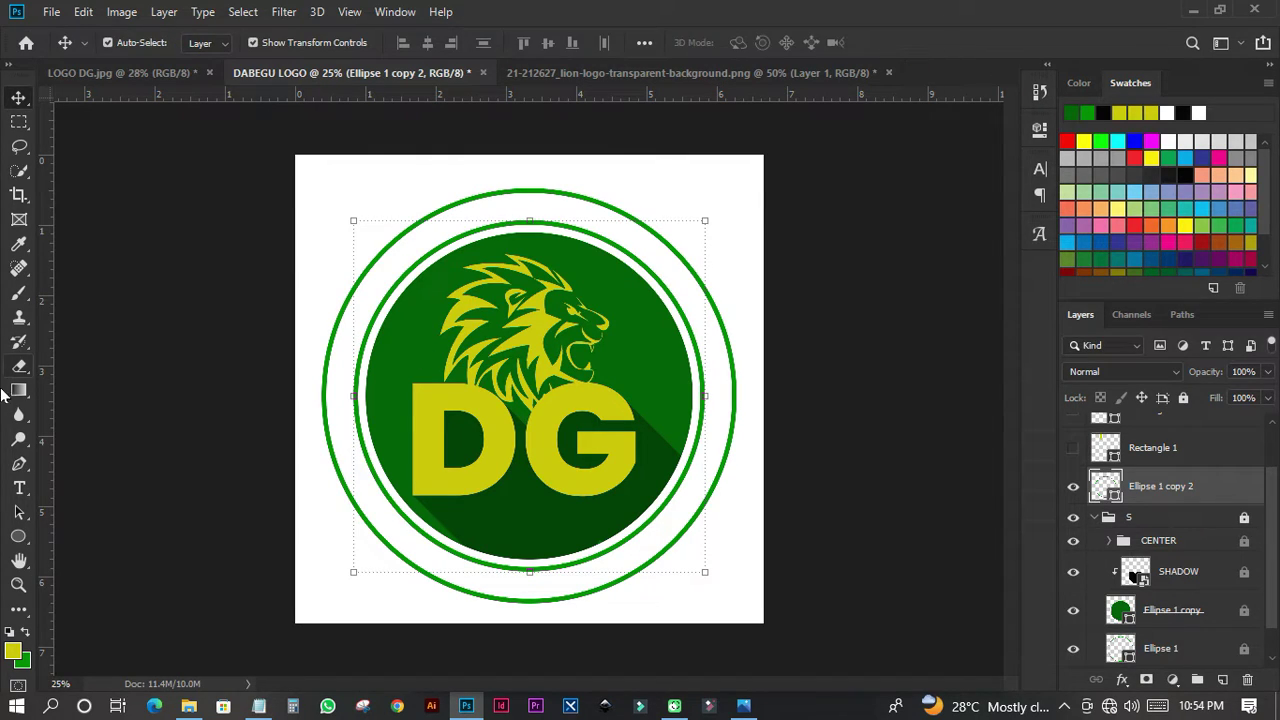
Step: Start Poppins ExtraBold path text at the far left of the inner ring and set its size to 24 pt
click(19, 489)
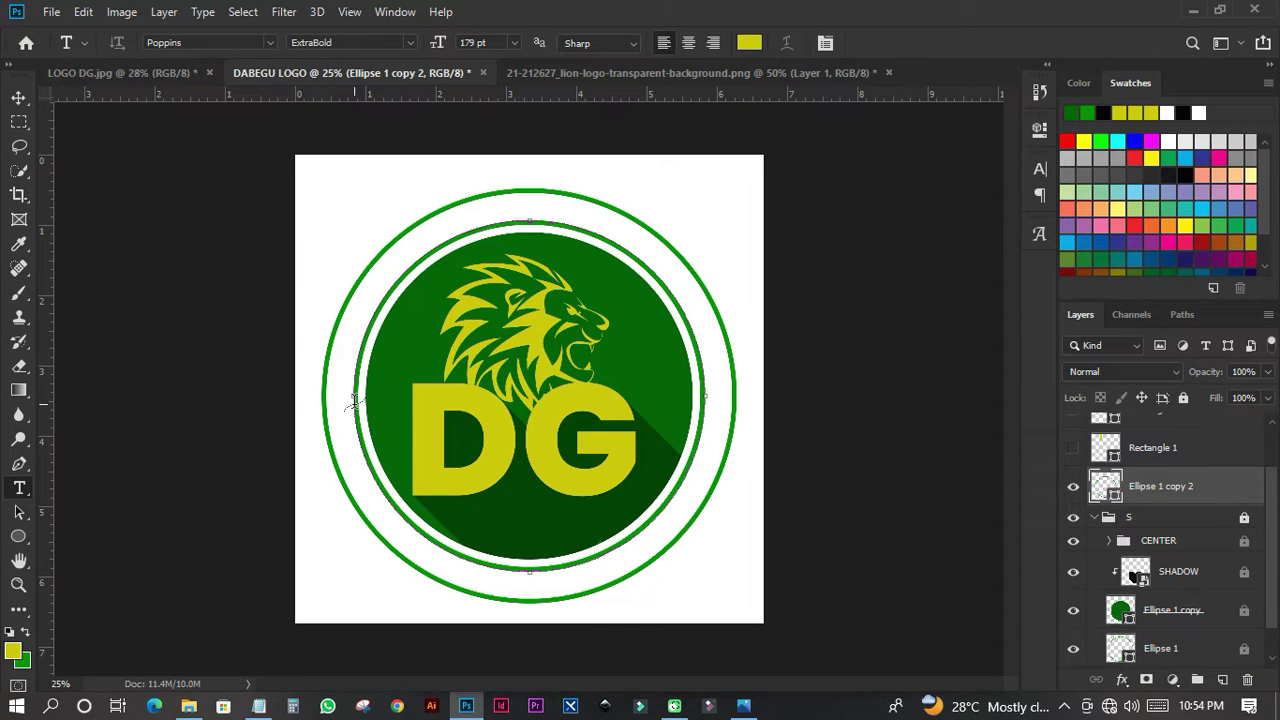
click(354, 400)
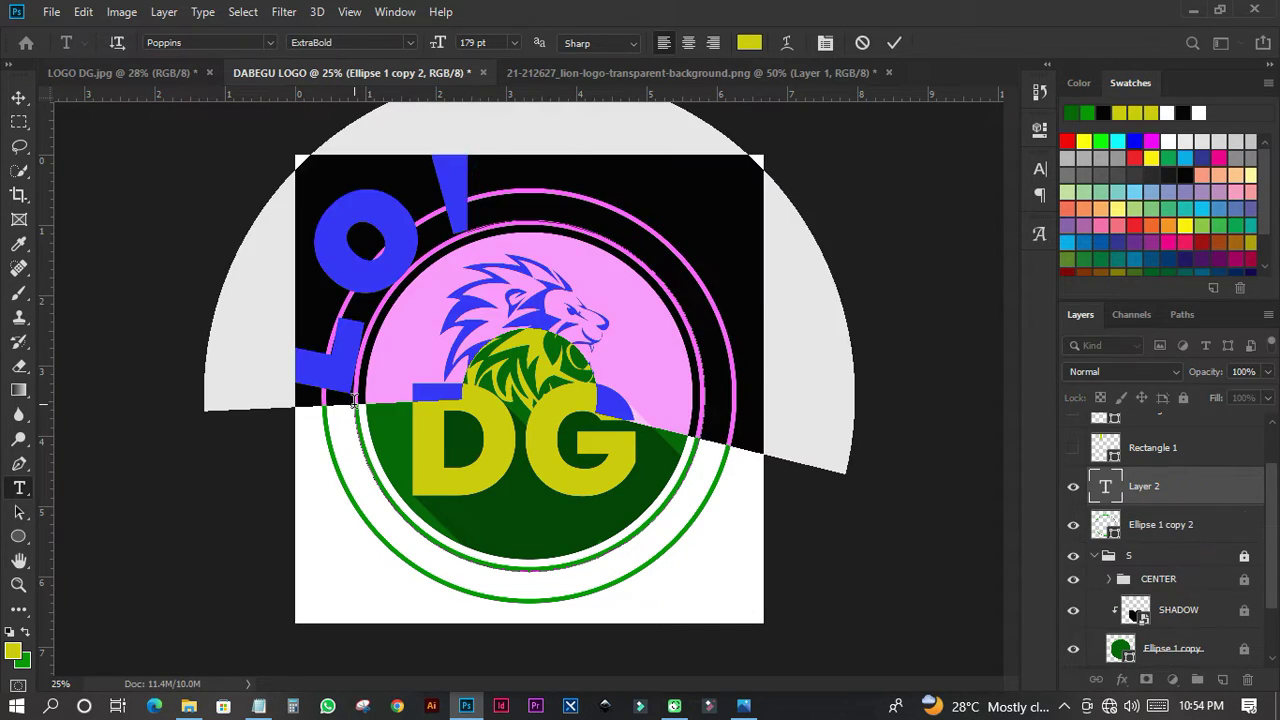
click(1037, 171)
click(905, 217)
click(878, 401)
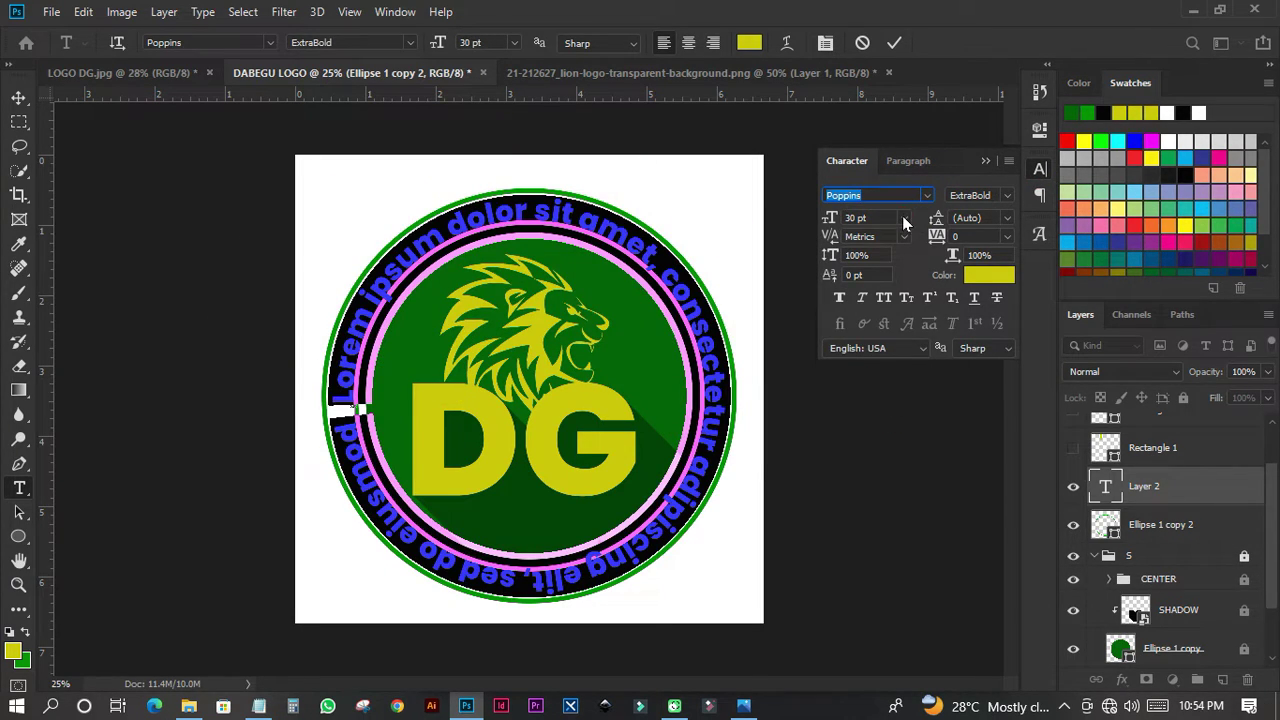
click(903, 217)
click(879, 387)
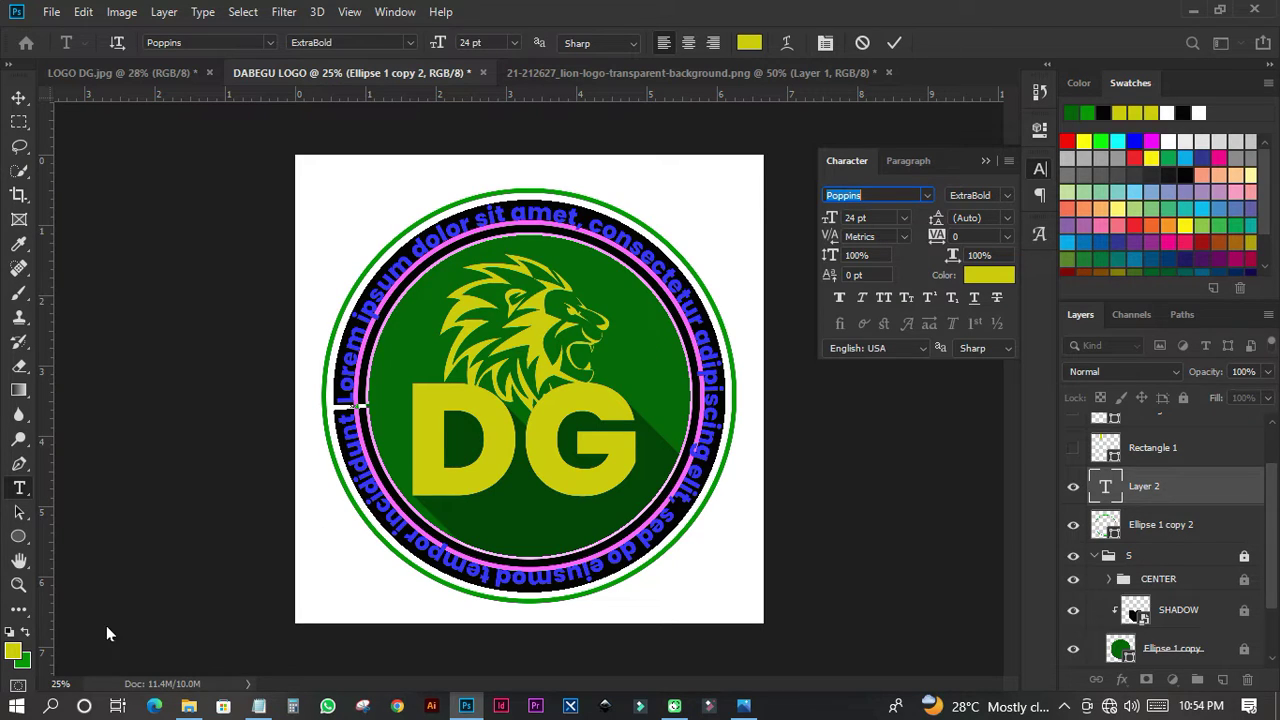
Step: Switch to the INFO file in Notepad and copy the line DABEGU GROUP OF COMPANIES
click(257, 706)
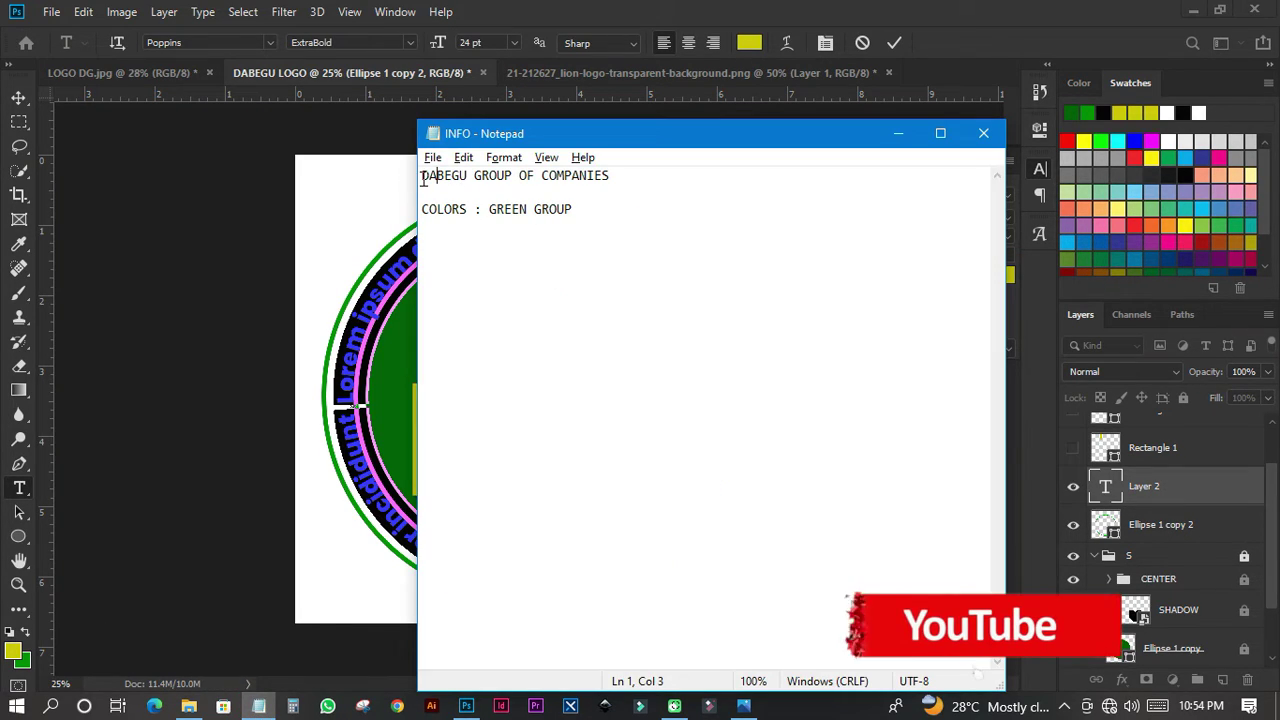
double_click(595, 176)
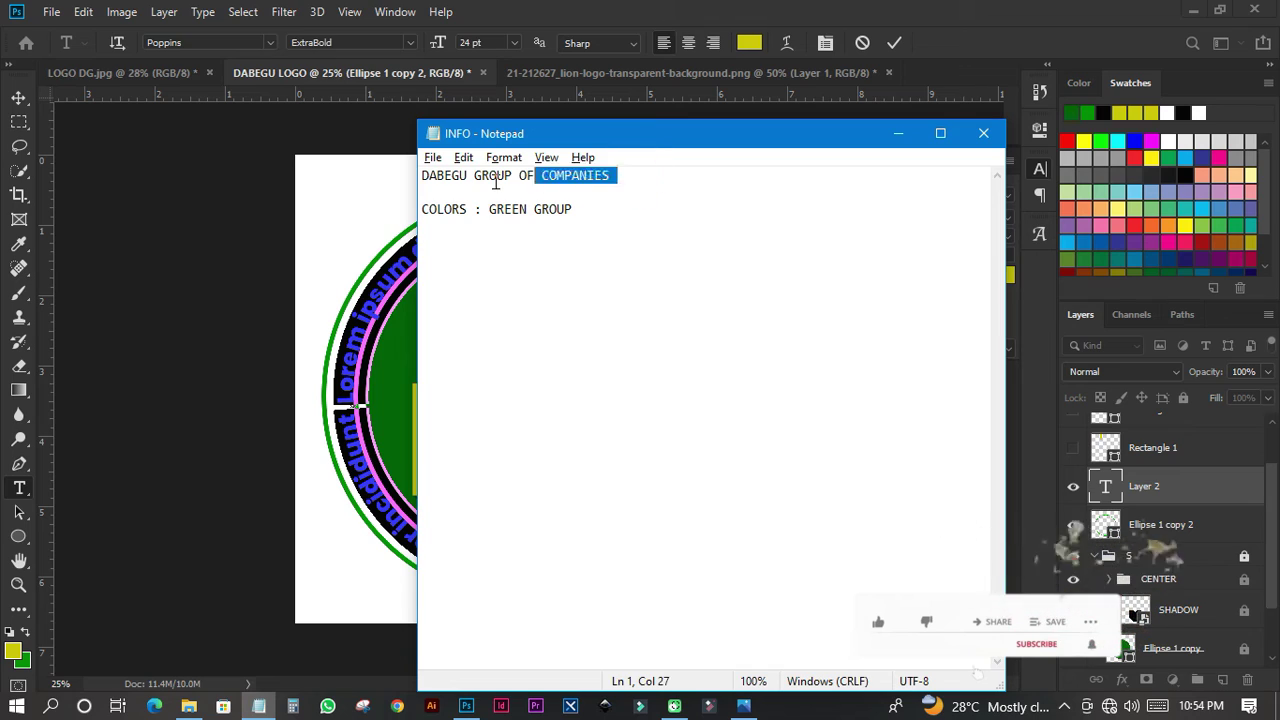
click(444, 190)
drag(444, 190, 419, 176)
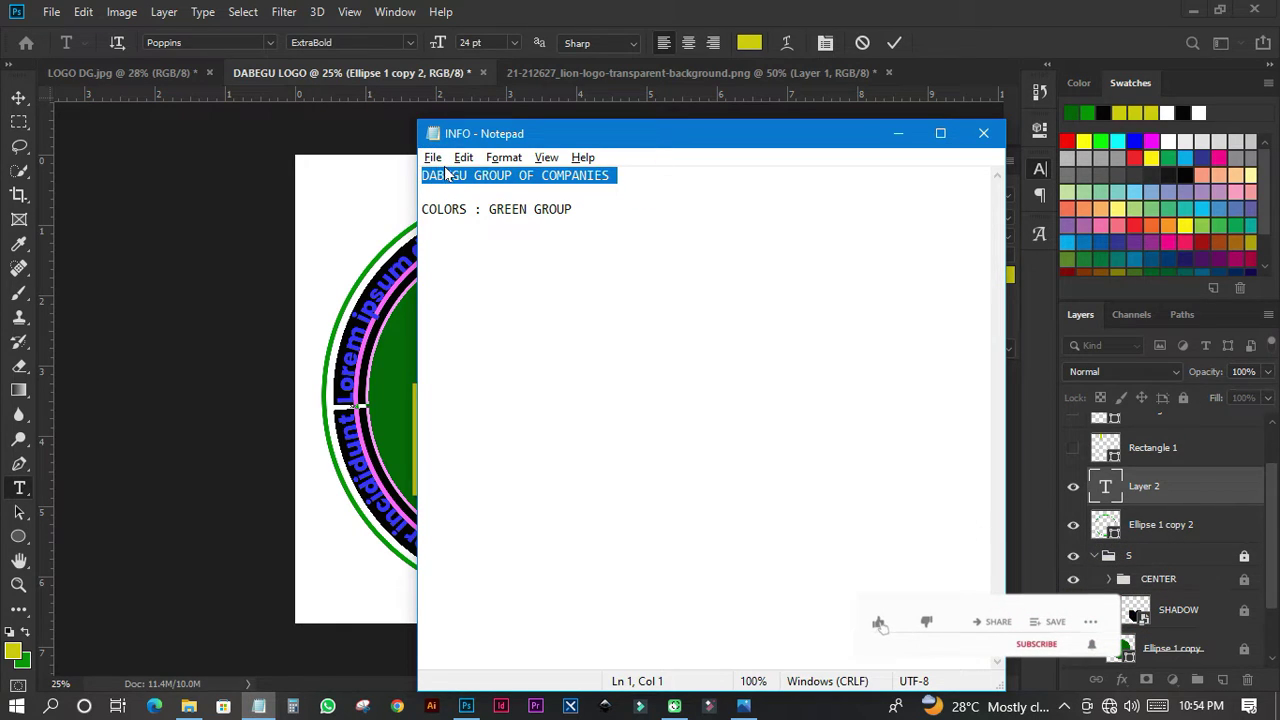
click(462, 157)
click(486, 229)
Step: Return to Photoshop, paste DABEGU GROUP OF COMPANIES over the placeholder text on the ring and commit it
click(595, 14)
key(space)
right_click(472, 215)
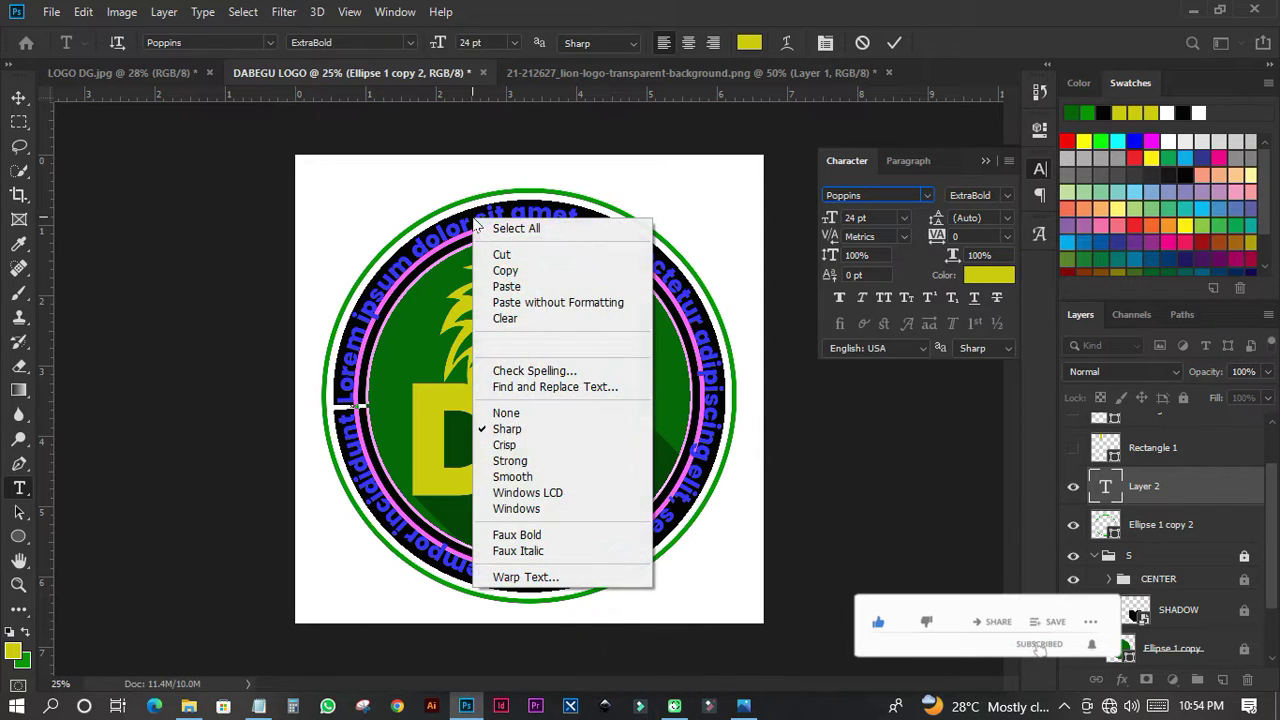
click(507, 287)
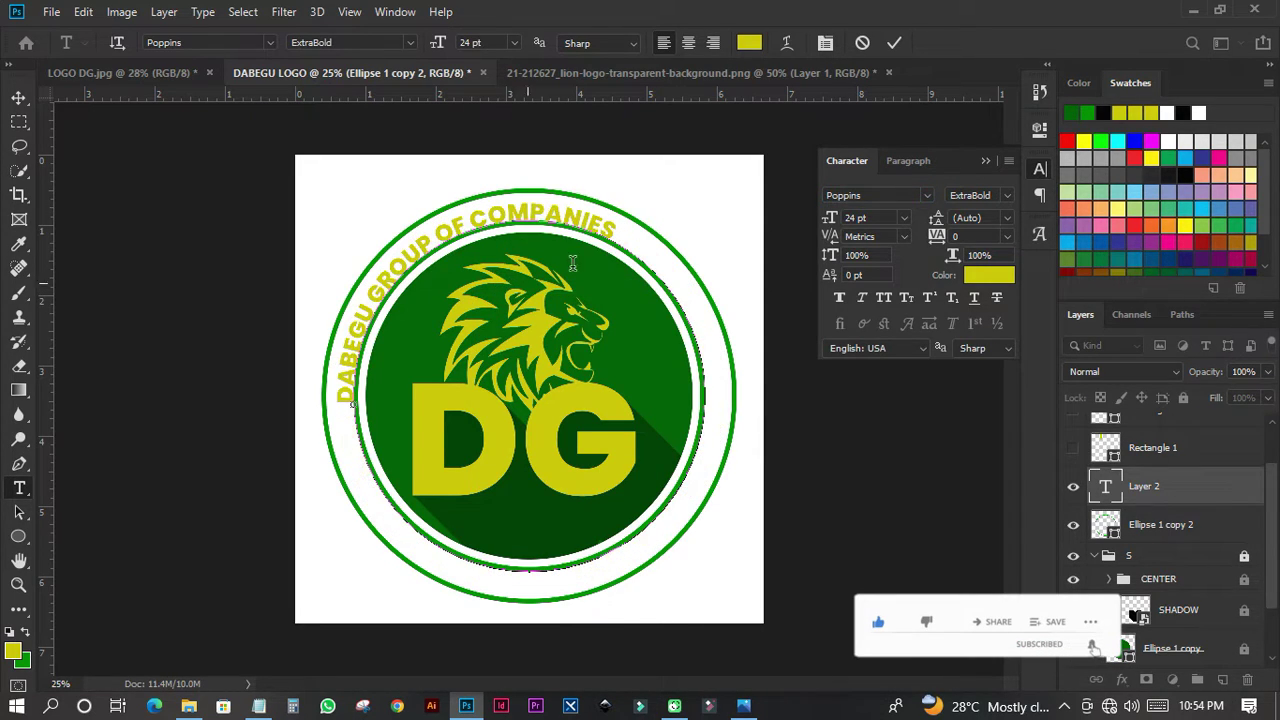
click(18, 97)
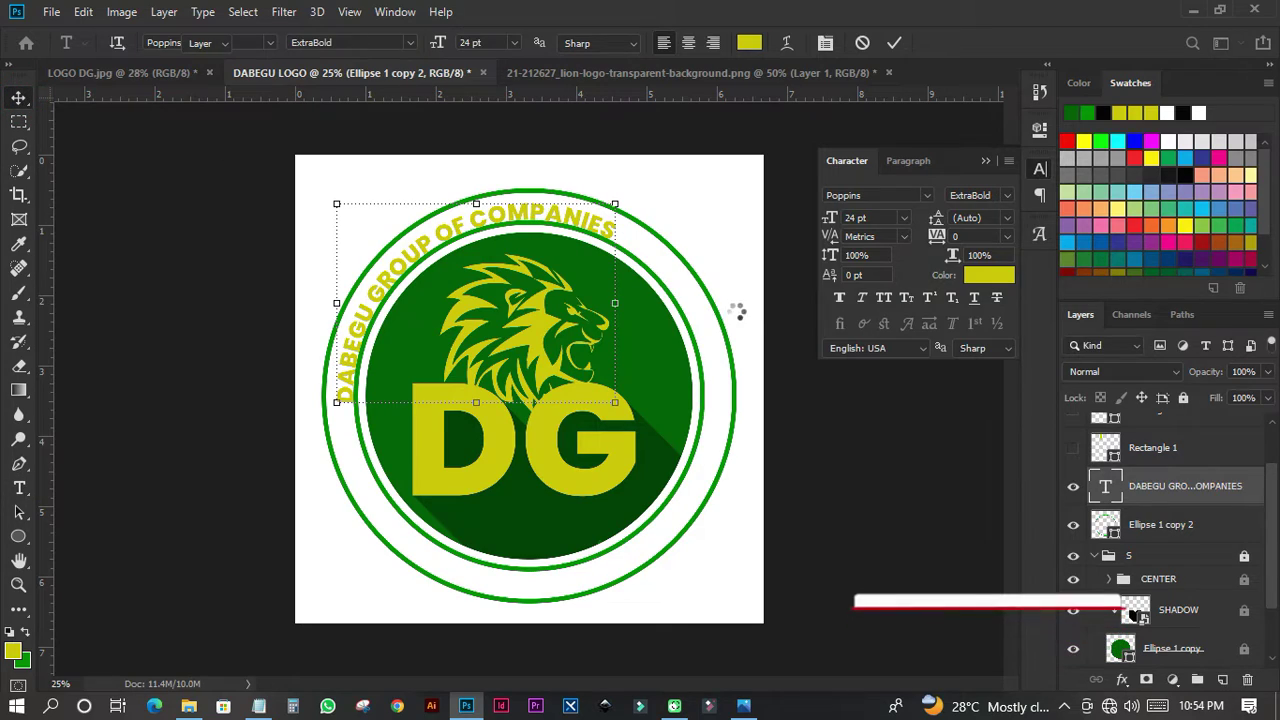
Step: Enlarge the curved company name to 36 pt so it spans the upper half of the ring
click(899, 220)
click(870, 400)
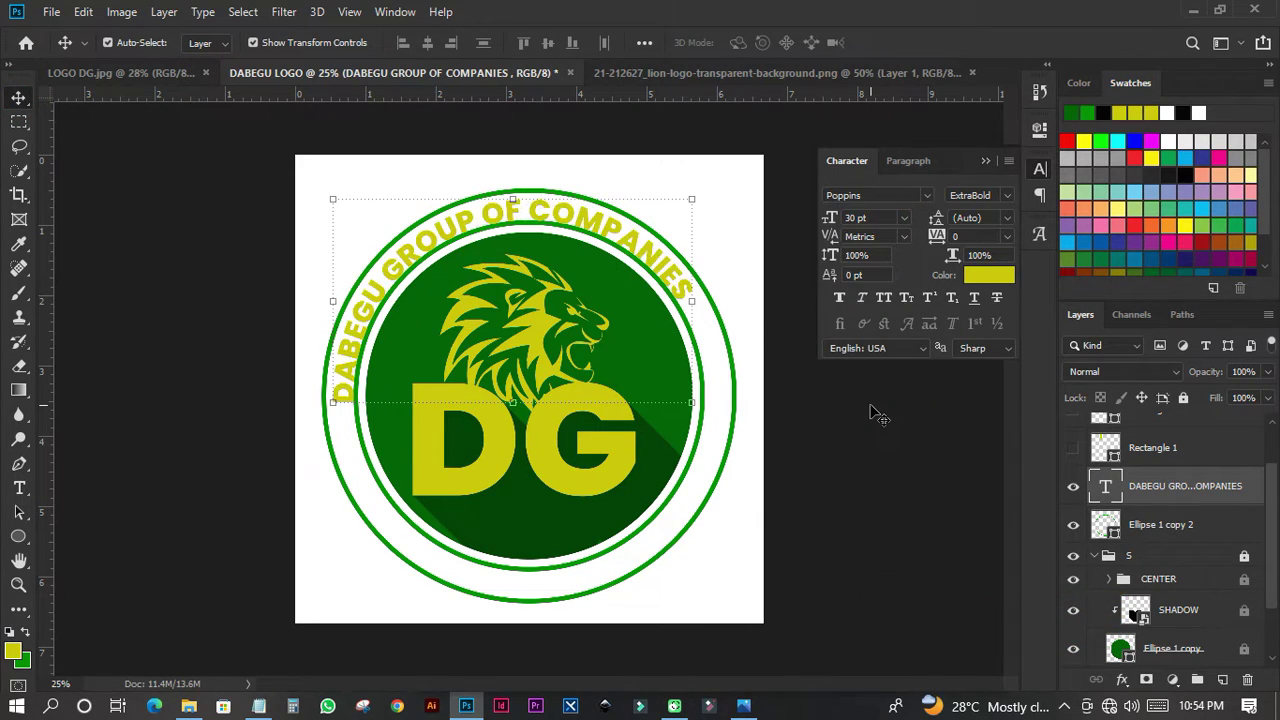
click(900, 217)
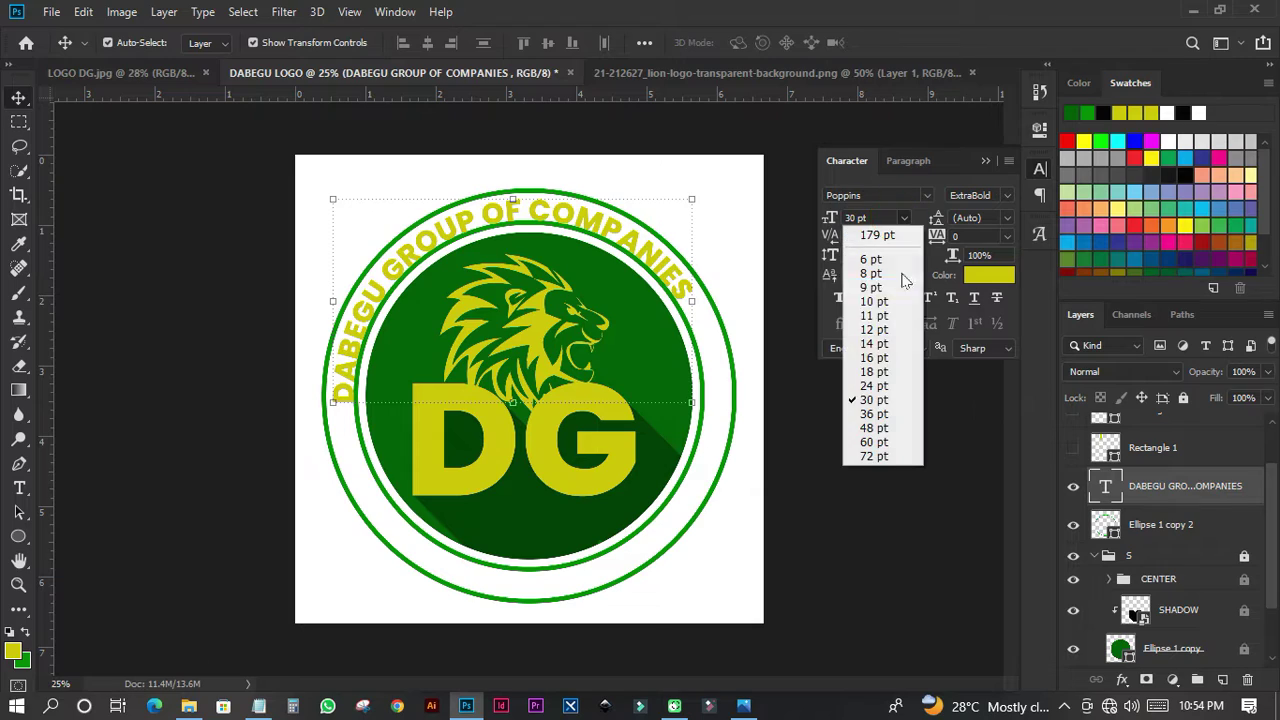
click(883, 416)
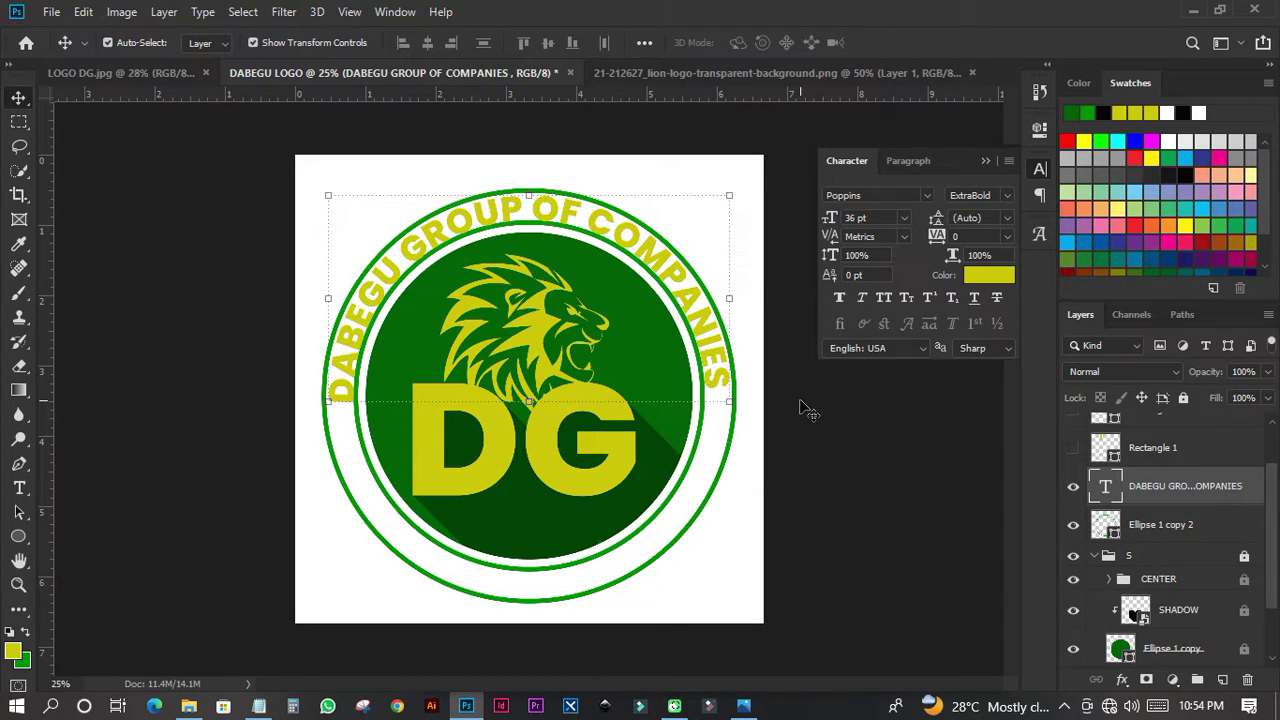
Step: Slide the curved text slightly clockwise along its path with the Path Selection tool to balance it over the circle
click(20, 512)
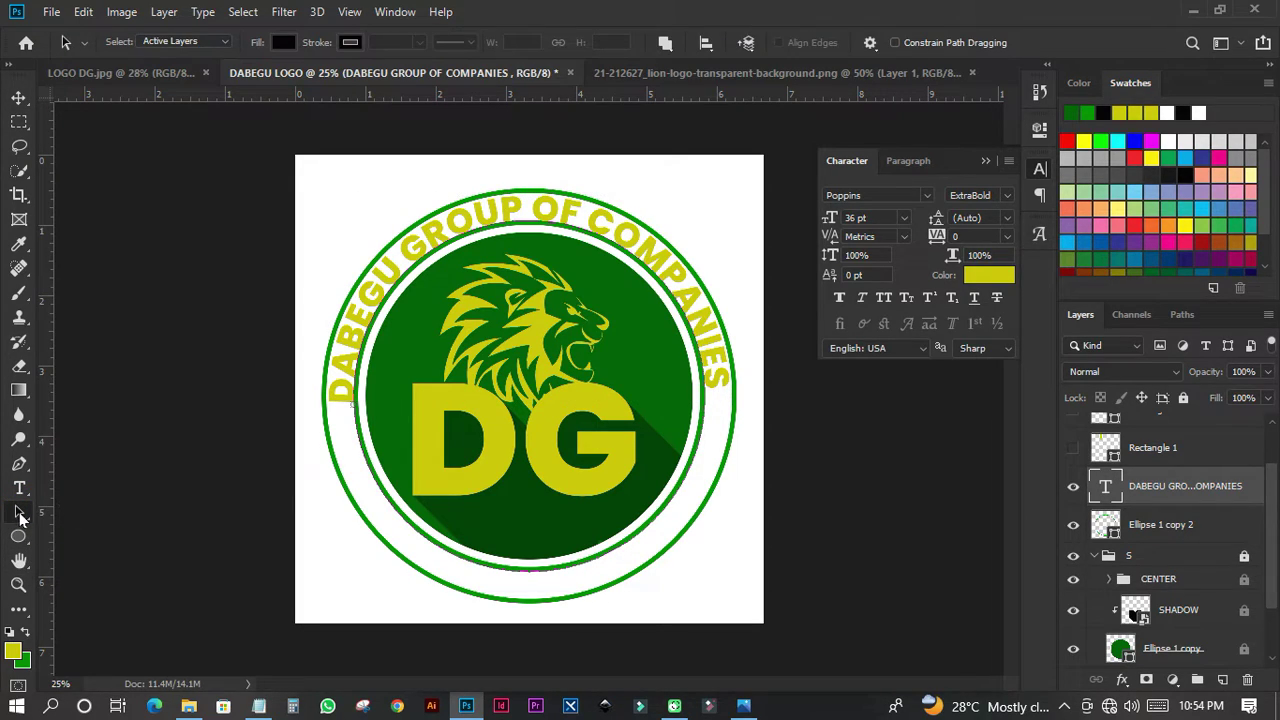
right_click(20, 512)
click(117, 511)
drag(351, 380, 351, 372)
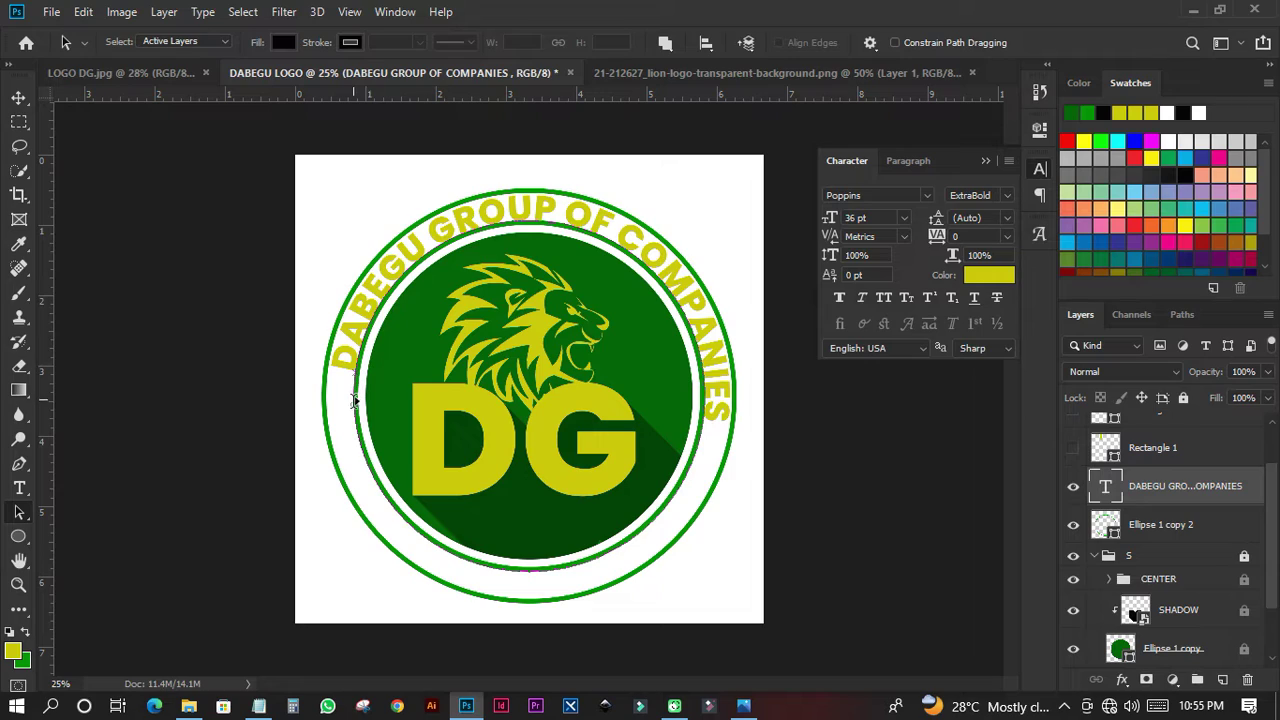
mouse_move(355, 405)
mouse_down()
mouse_move(343, 417)
mouse_move(360, 424)
mouse_up()
drag(354, 371, 354, 386)
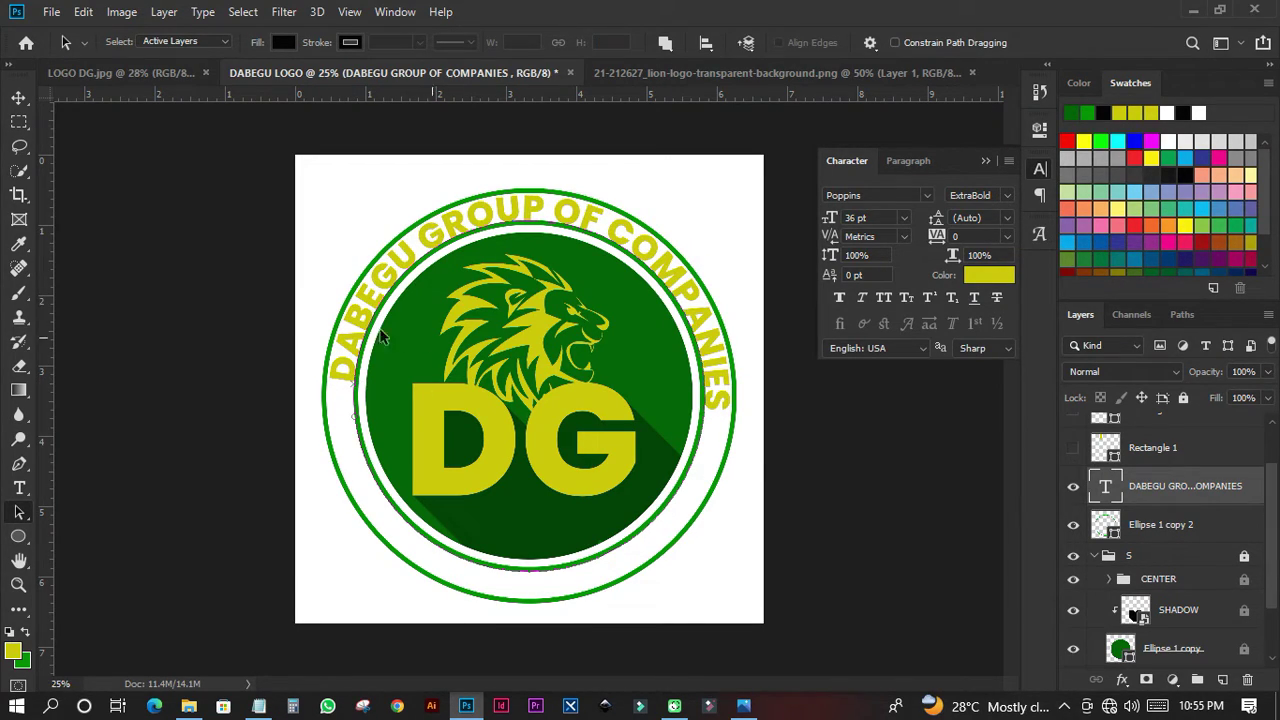
Step: Delete the Ellipse 1 copy 2 ring layer, keeping the curved text
click(18, 97)
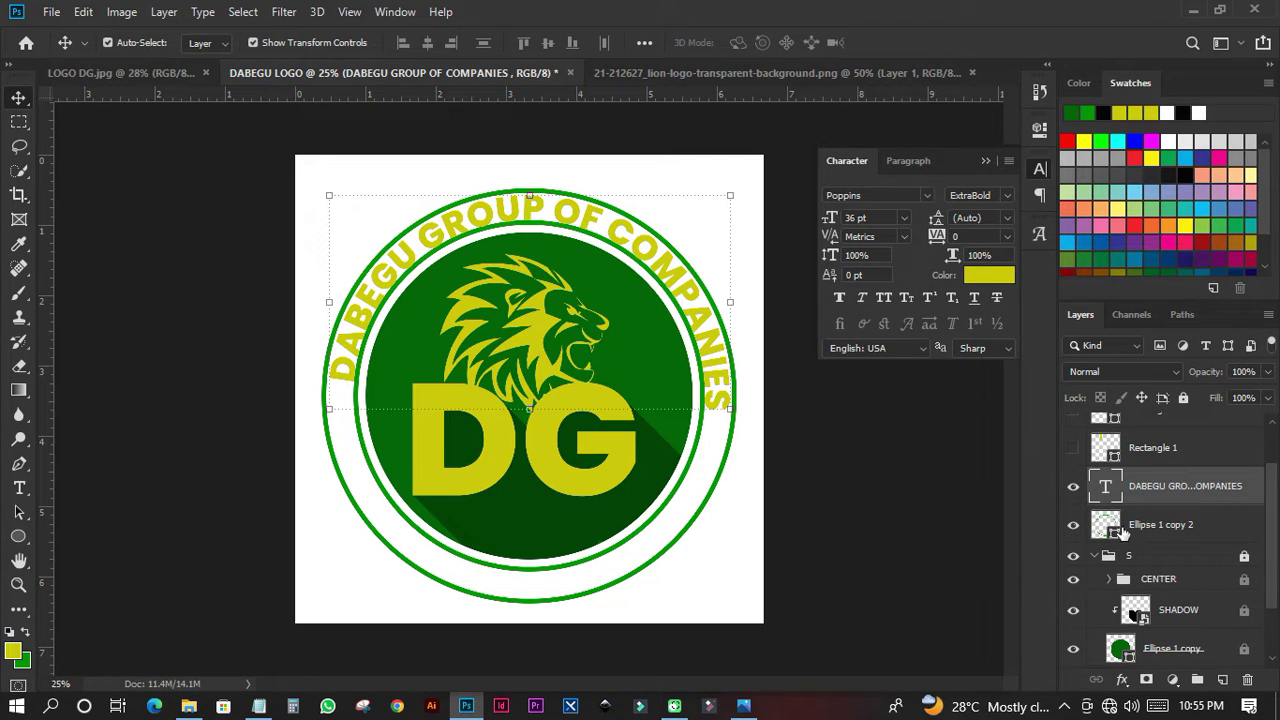
click(1086, 533)
click(1075, 527)
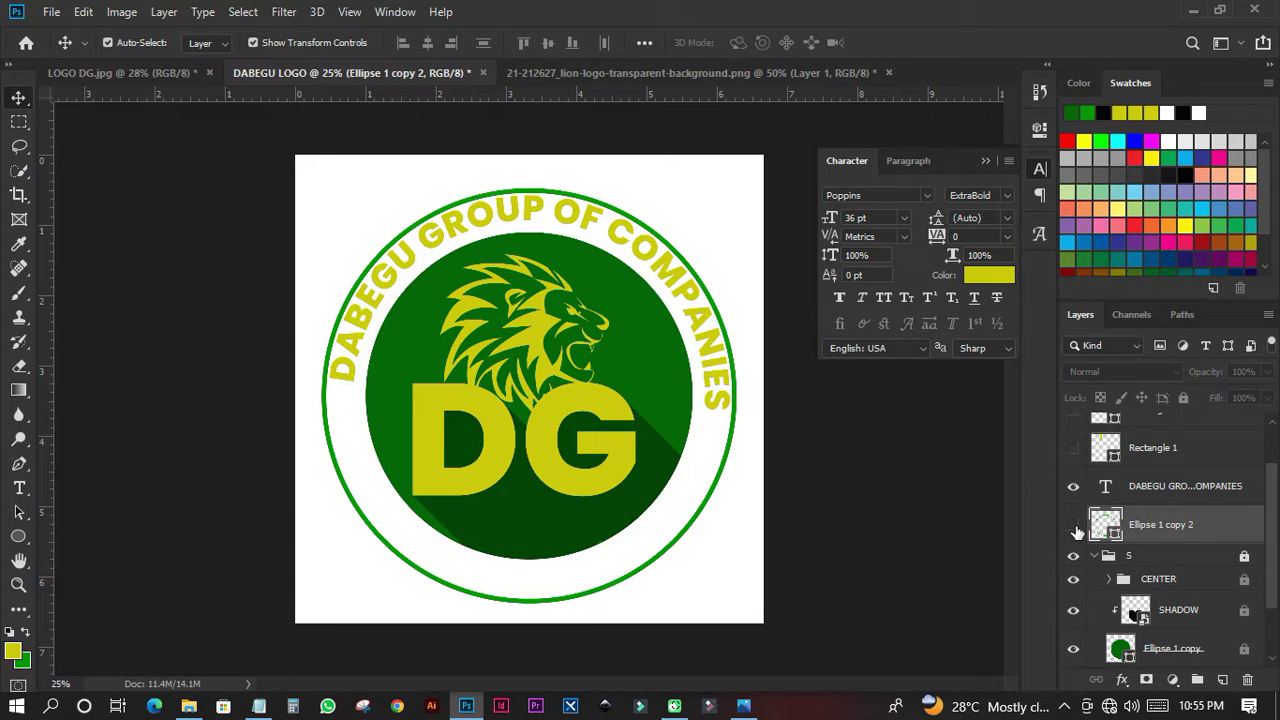
key(Delete)
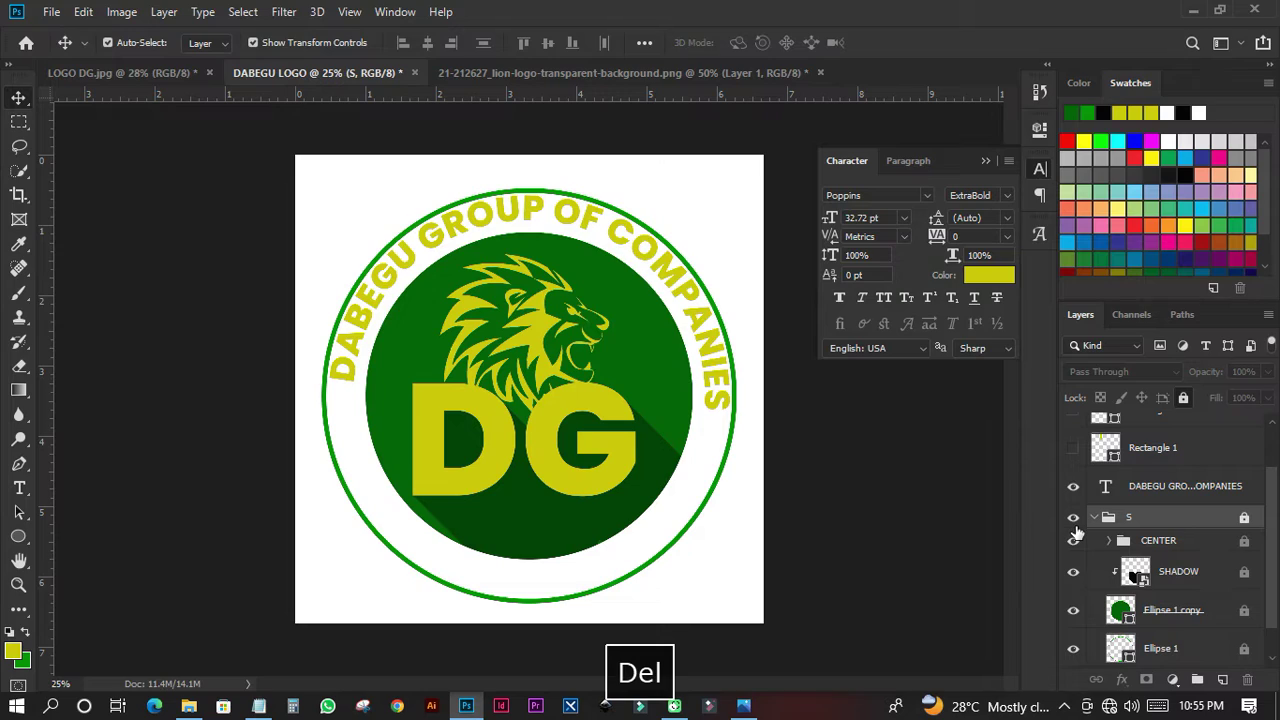
Step: Recolor the curved company name to the outer ring's green, 009900
click(640, 245)
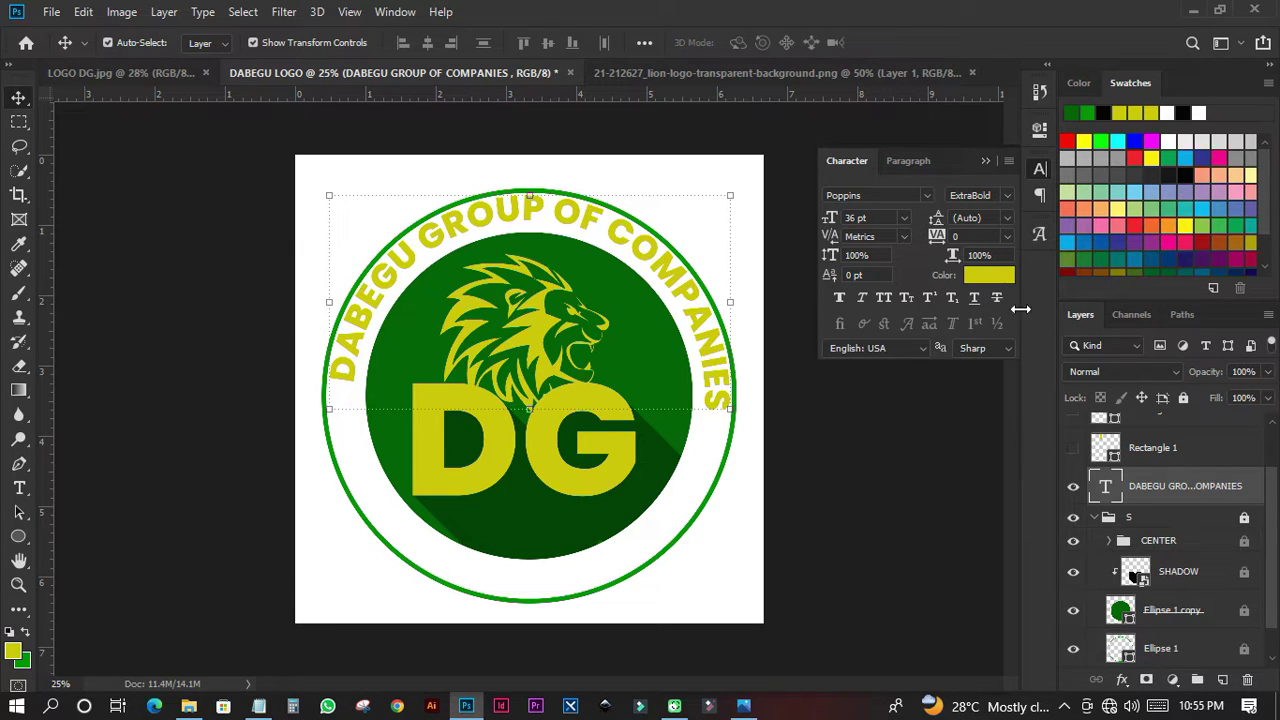
click(1003, 279)
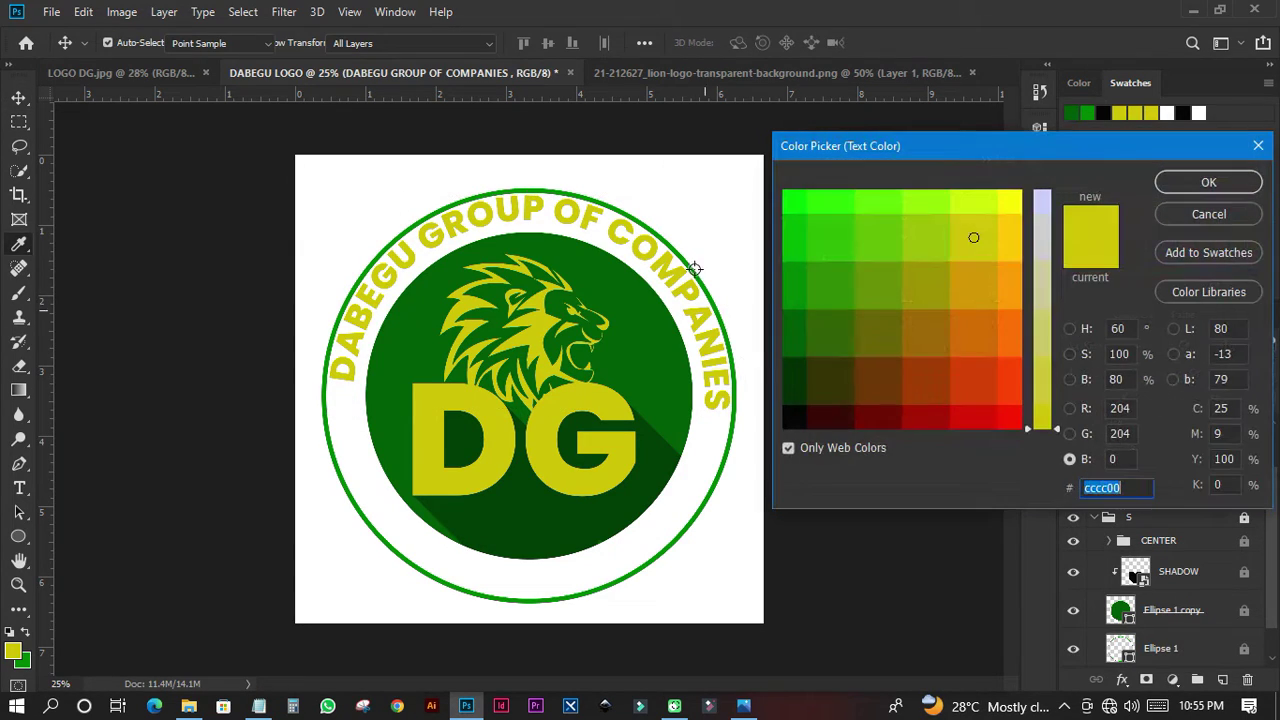
click(725, 460)
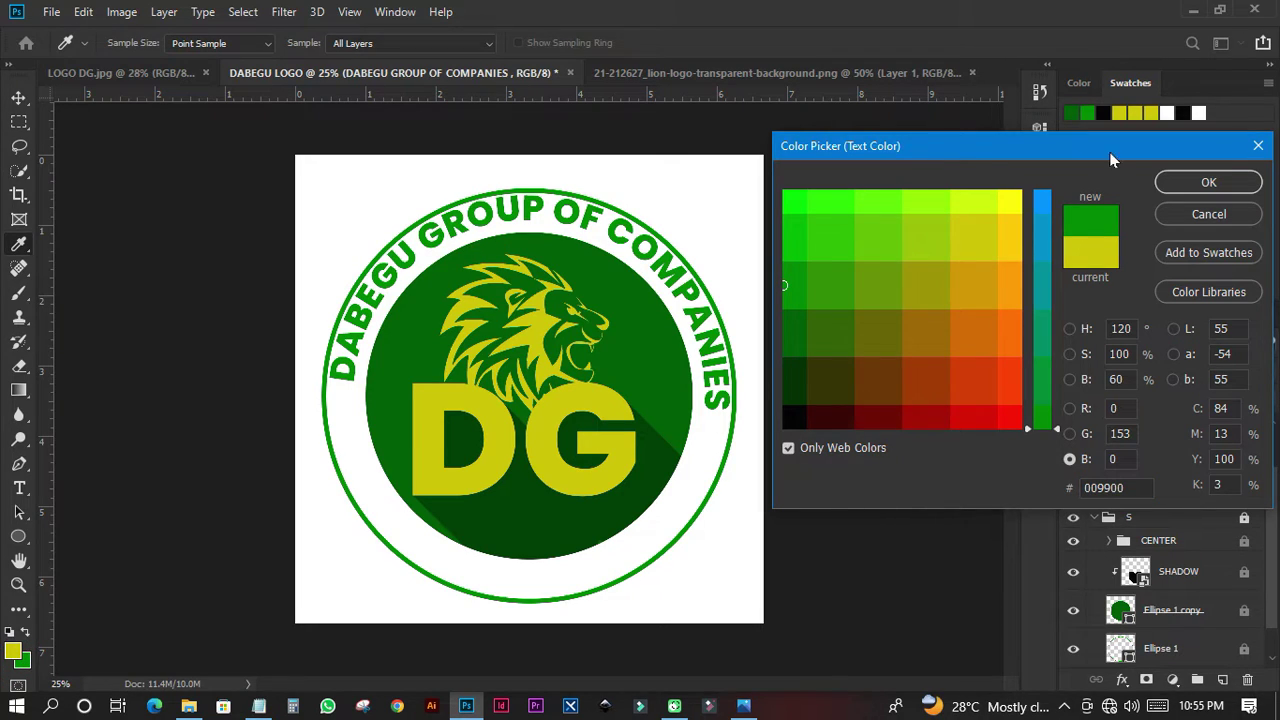
click(1203, 181)
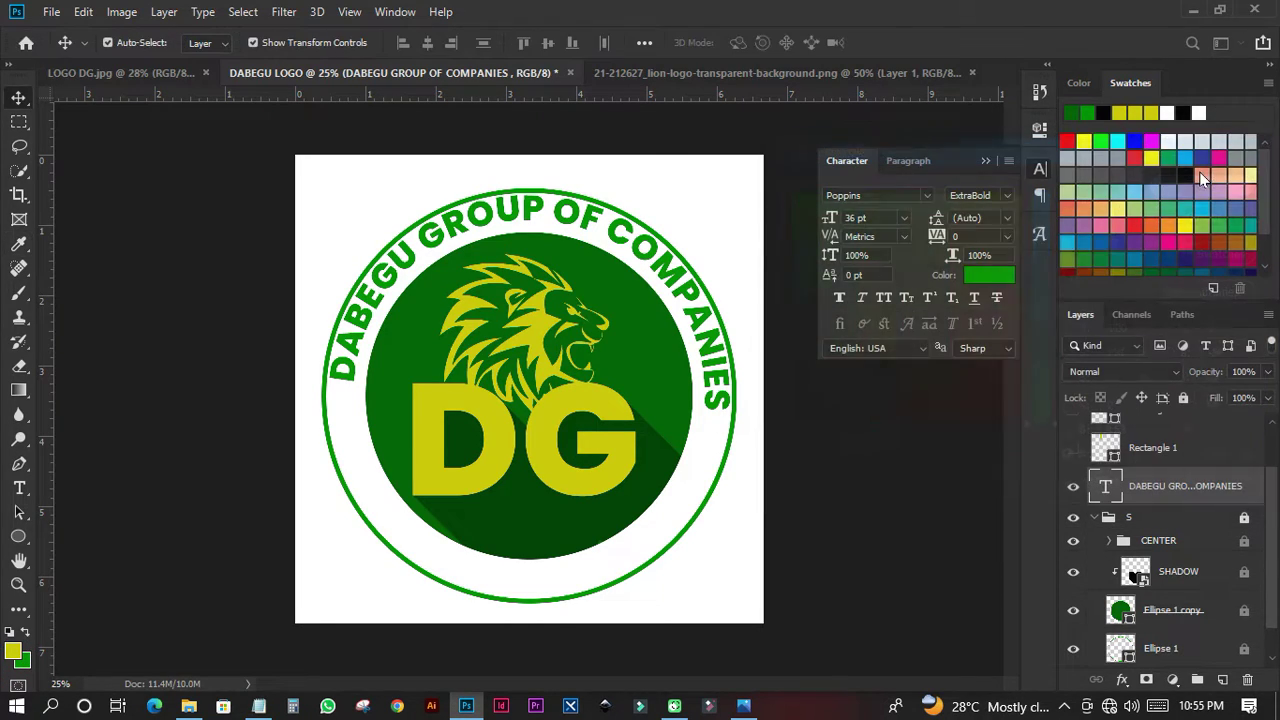
click(1040, 170)
click(529, 190)
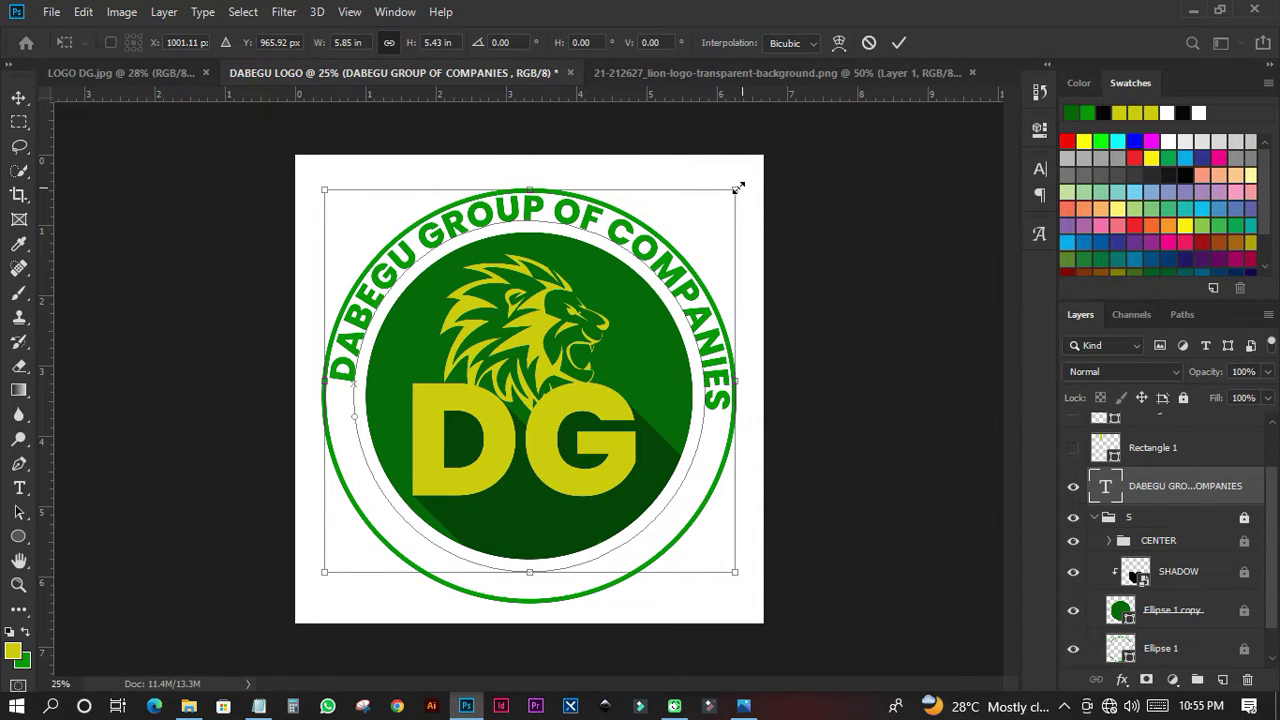
drag(738, 188, 734, 197)
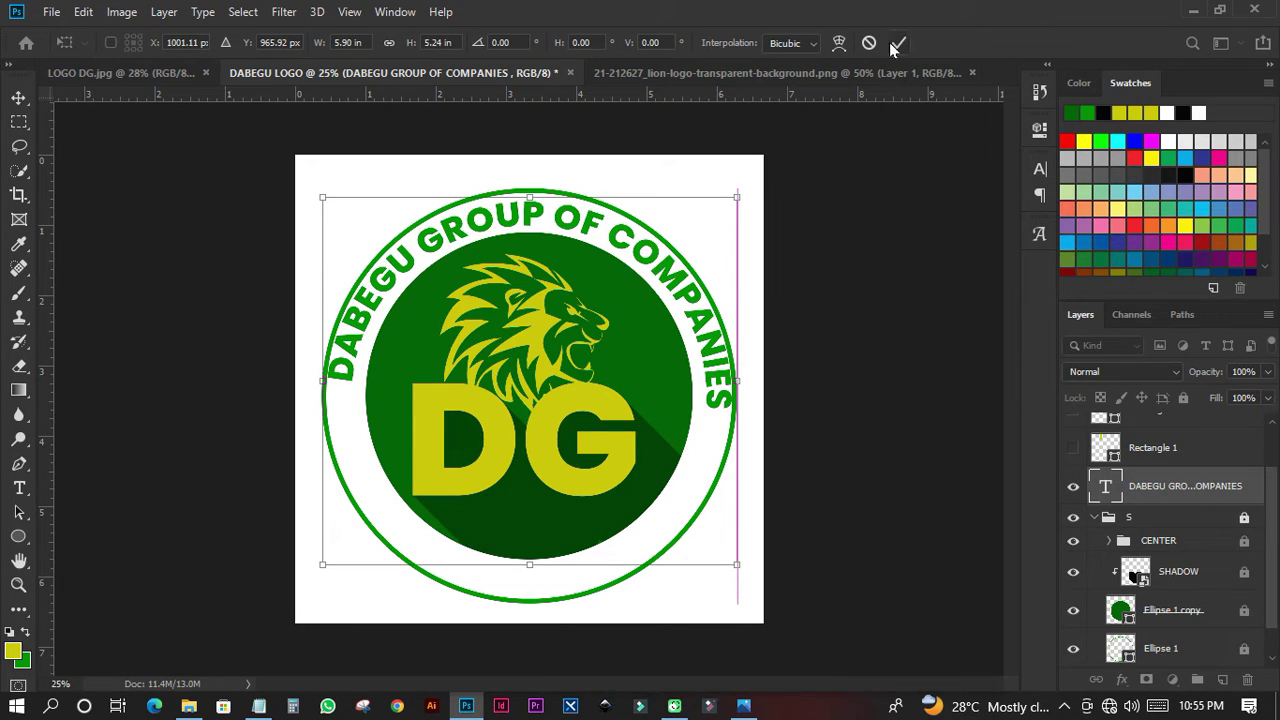
click(895, 44)
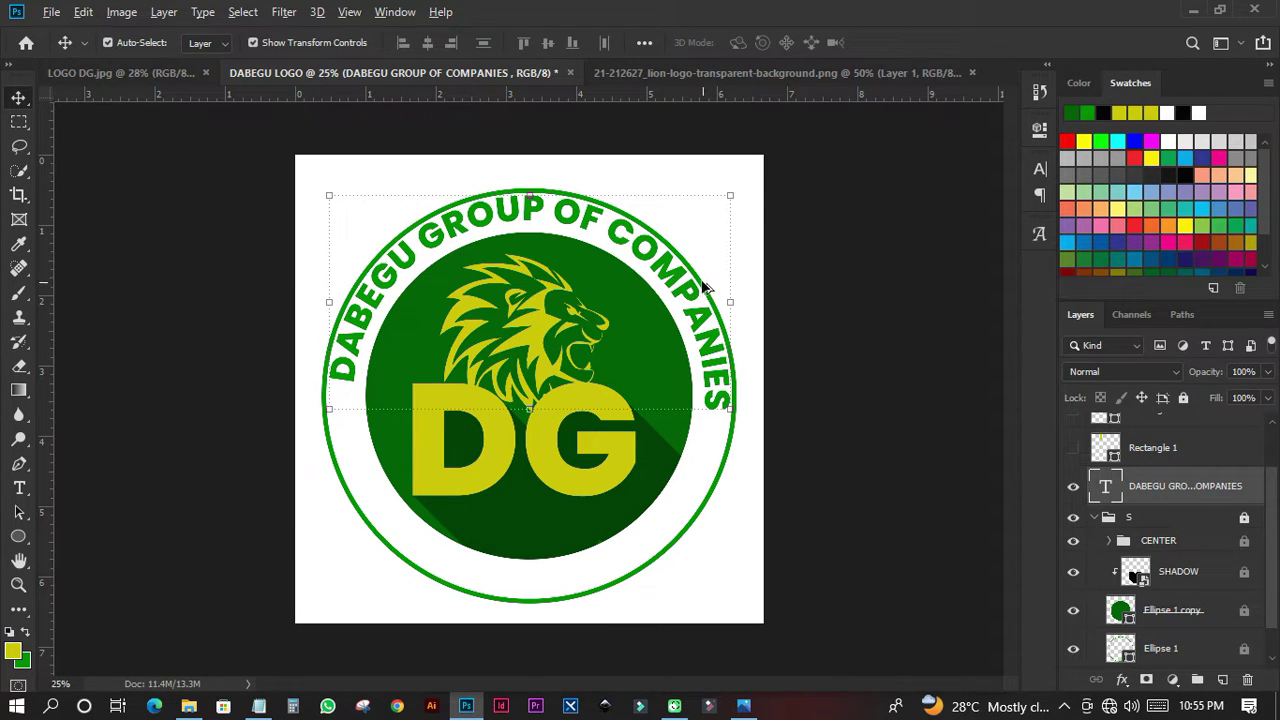
Step: Scale the curved company name down slightly from its center to leave a gap inside the outer ring, and deselect it
drag(735, 199, 727, 200)
click(899, 42)
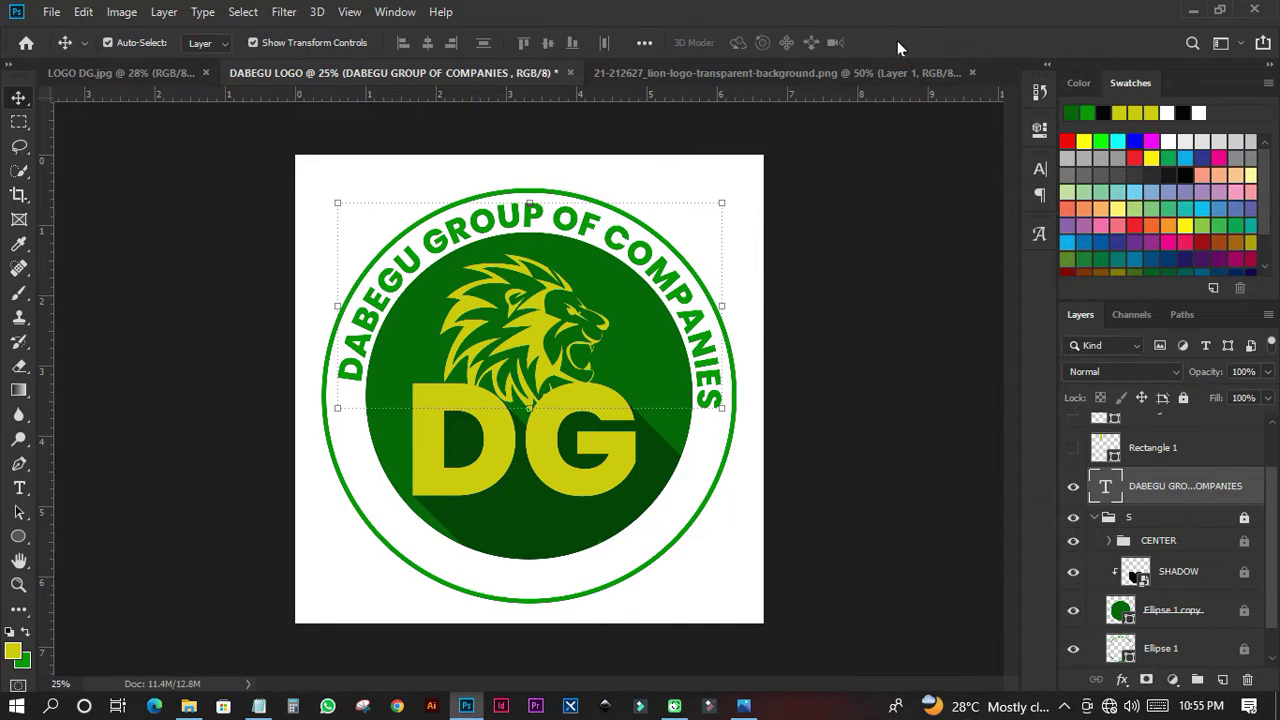
click(860, 330)
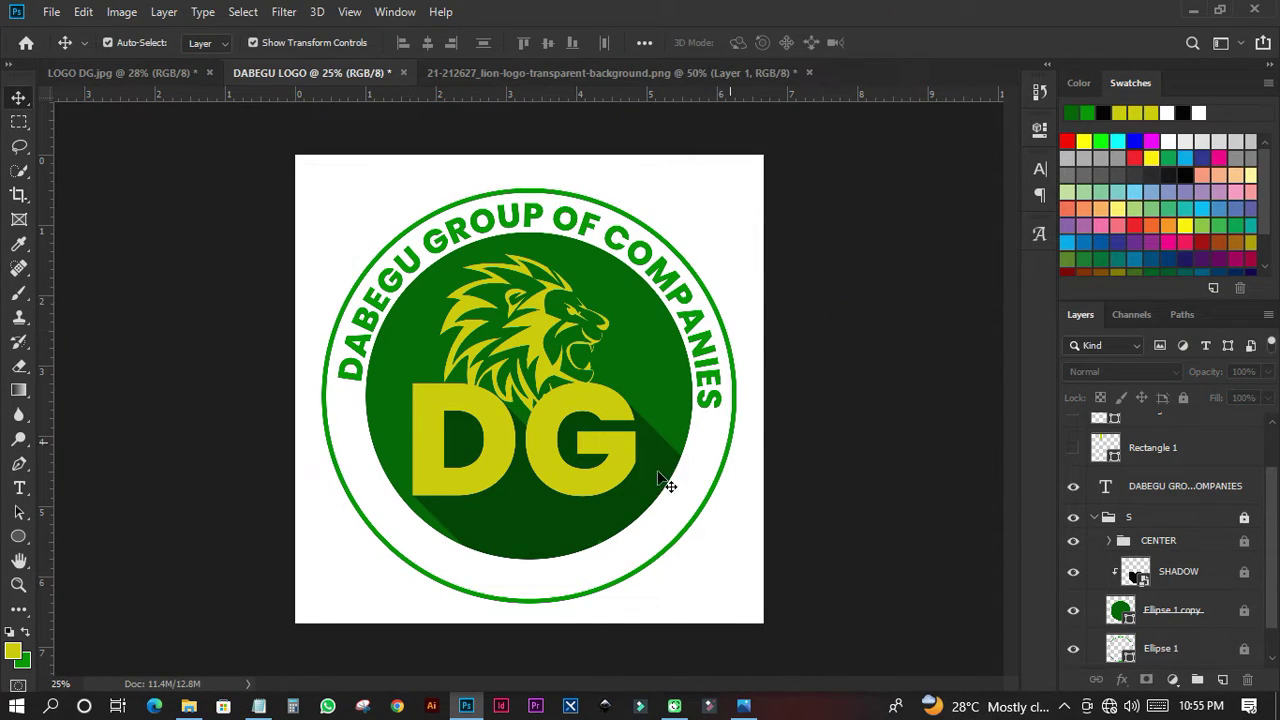
Step: Unlock the S layer group and duplicate the Ellipse 1 outer ring layer
click(690, 531)
click(1244, 519)
scroll(1137, 542, down, 1)
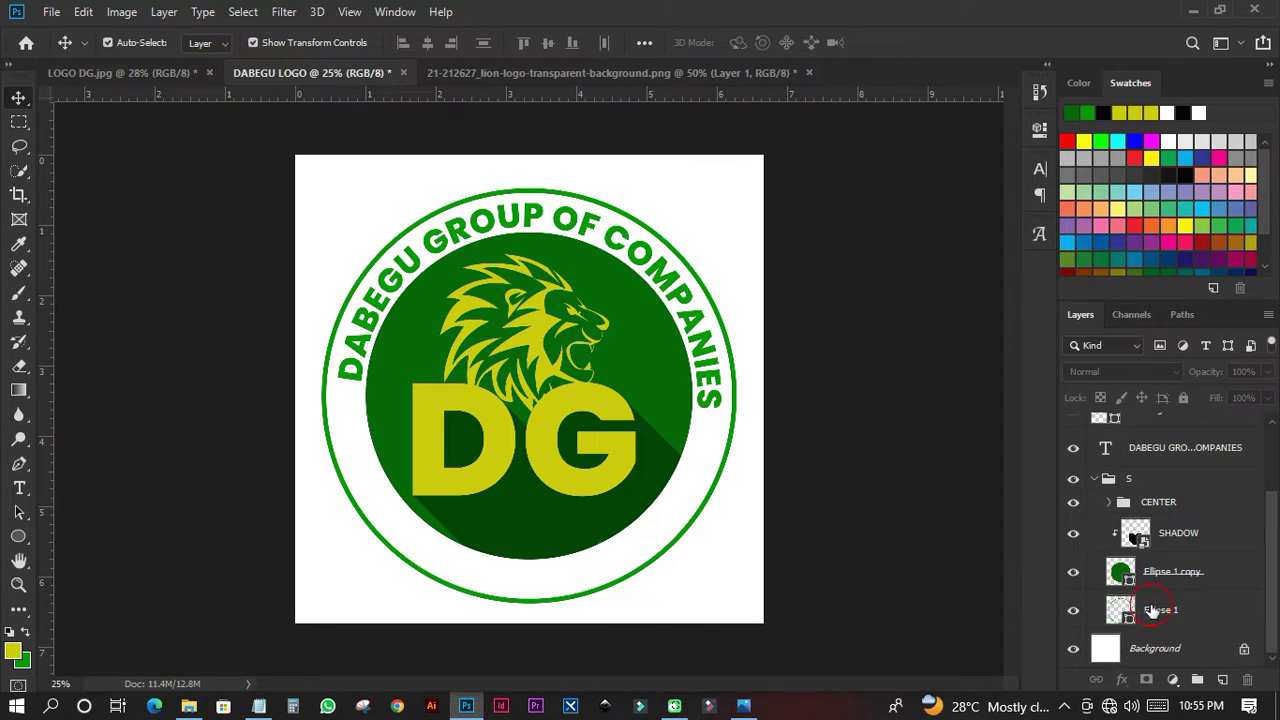
click(1150, 610)
key(ctrl+j)
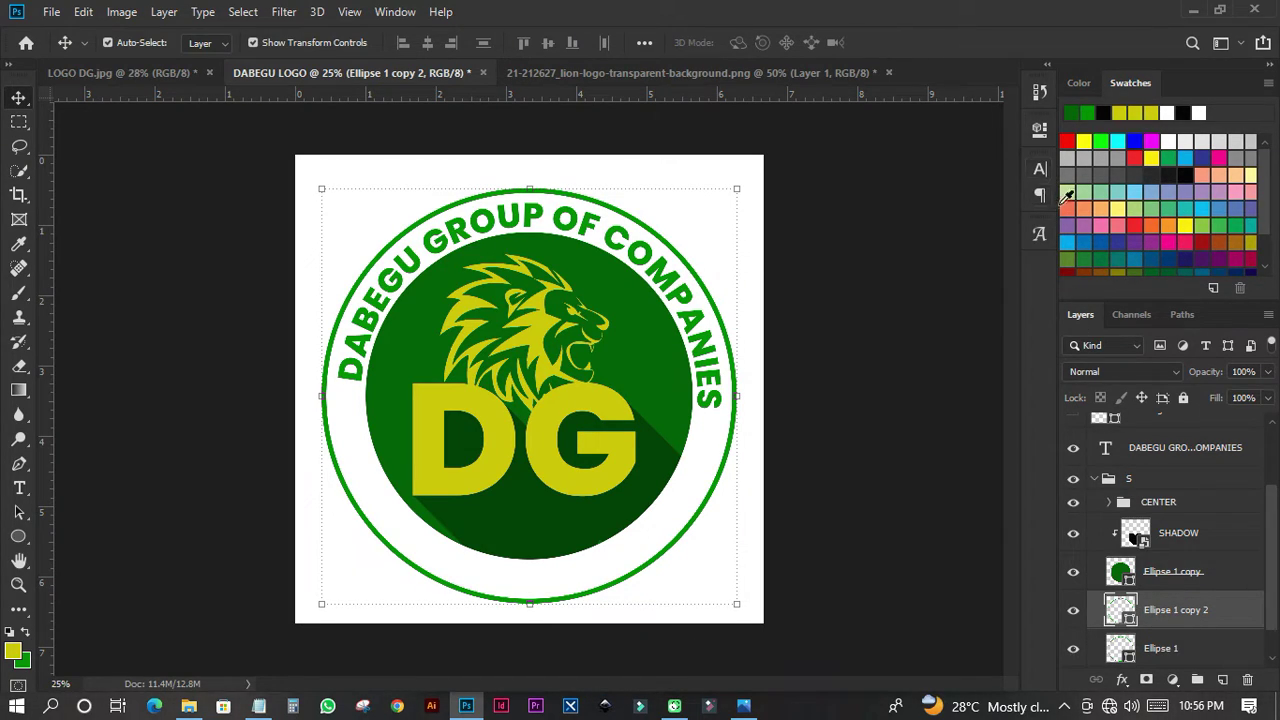
Step: Fill the duplicated ring shape with green 009900 and remove its stroke
click(1039, 130)
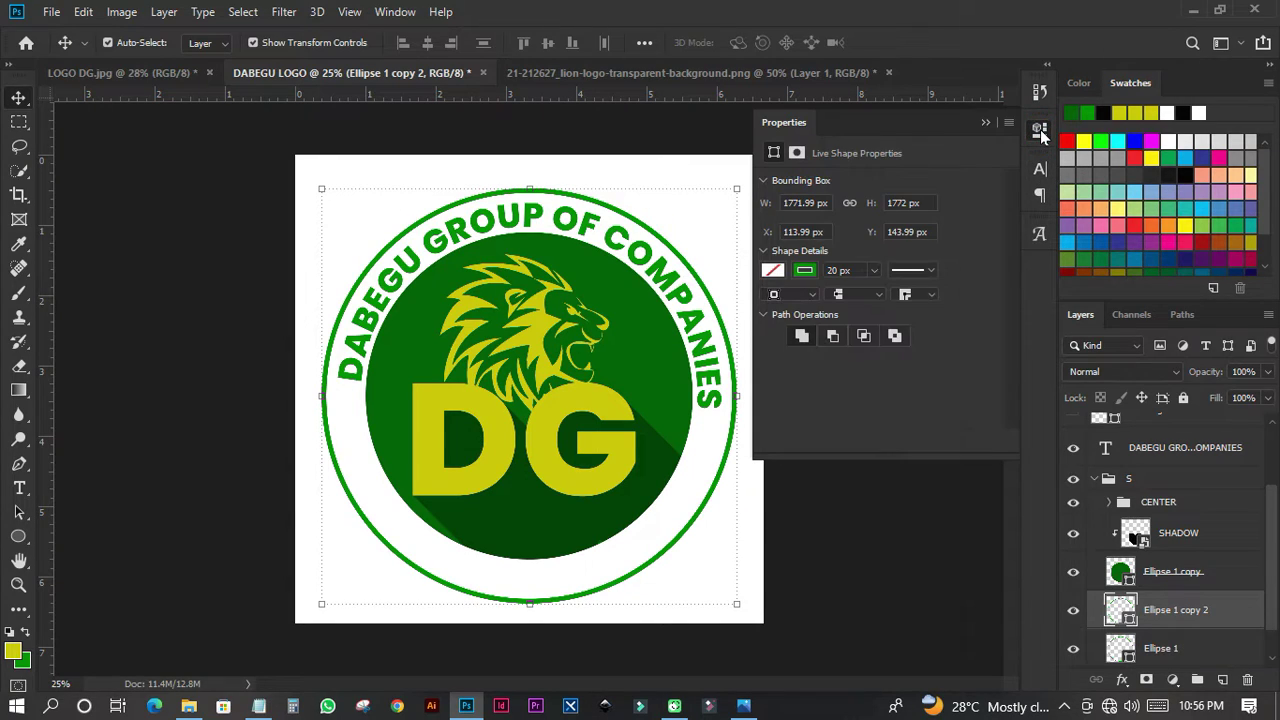
click(773, 271)
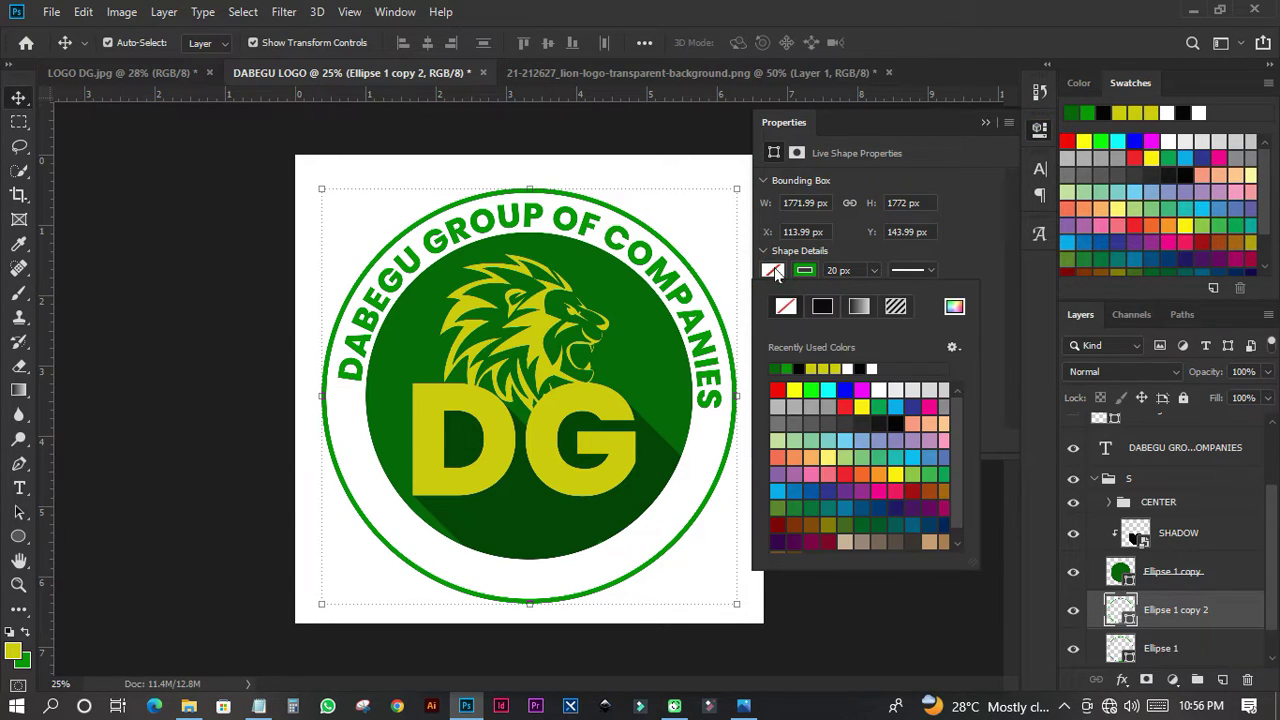
click(955, 305)
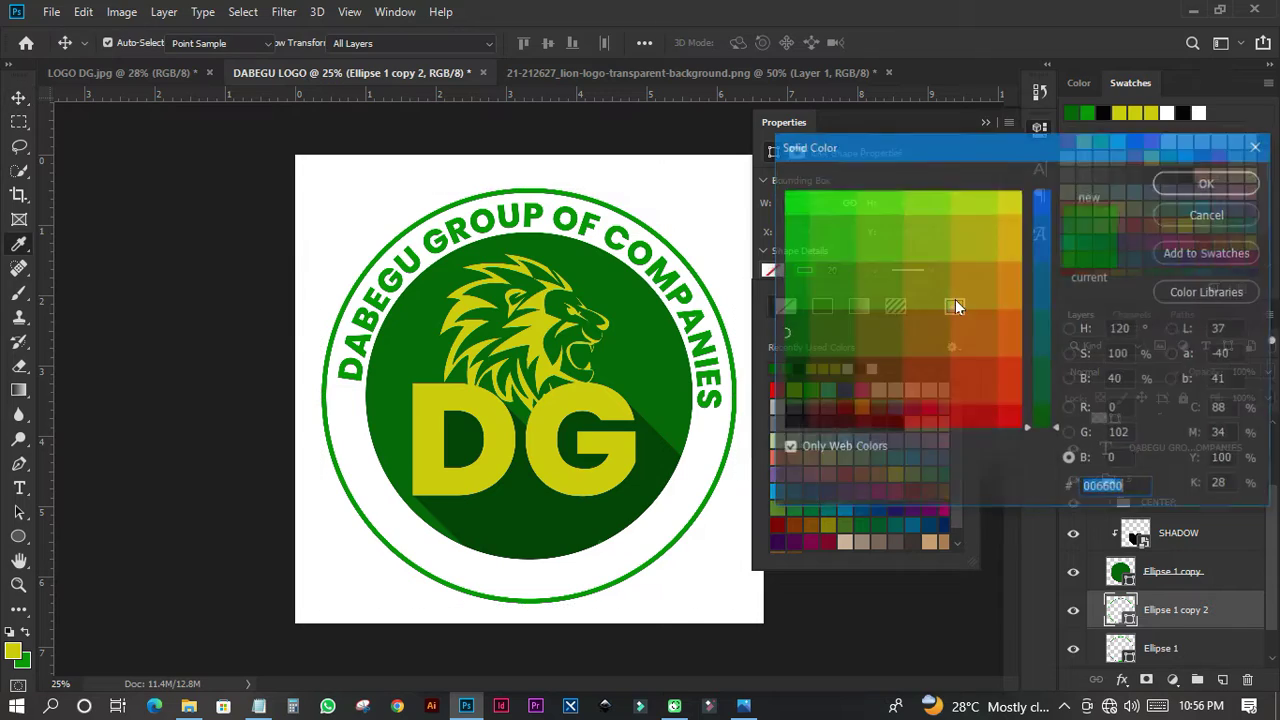
click(973, 237)
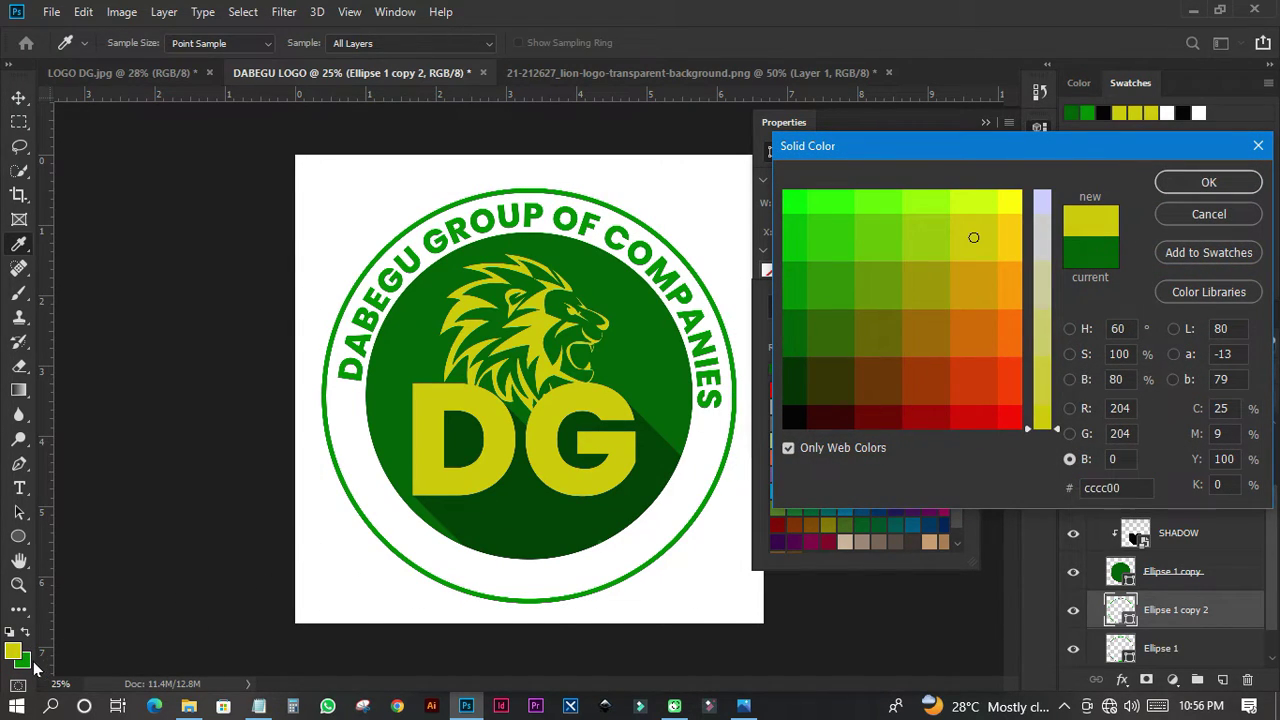
click(440, 514)
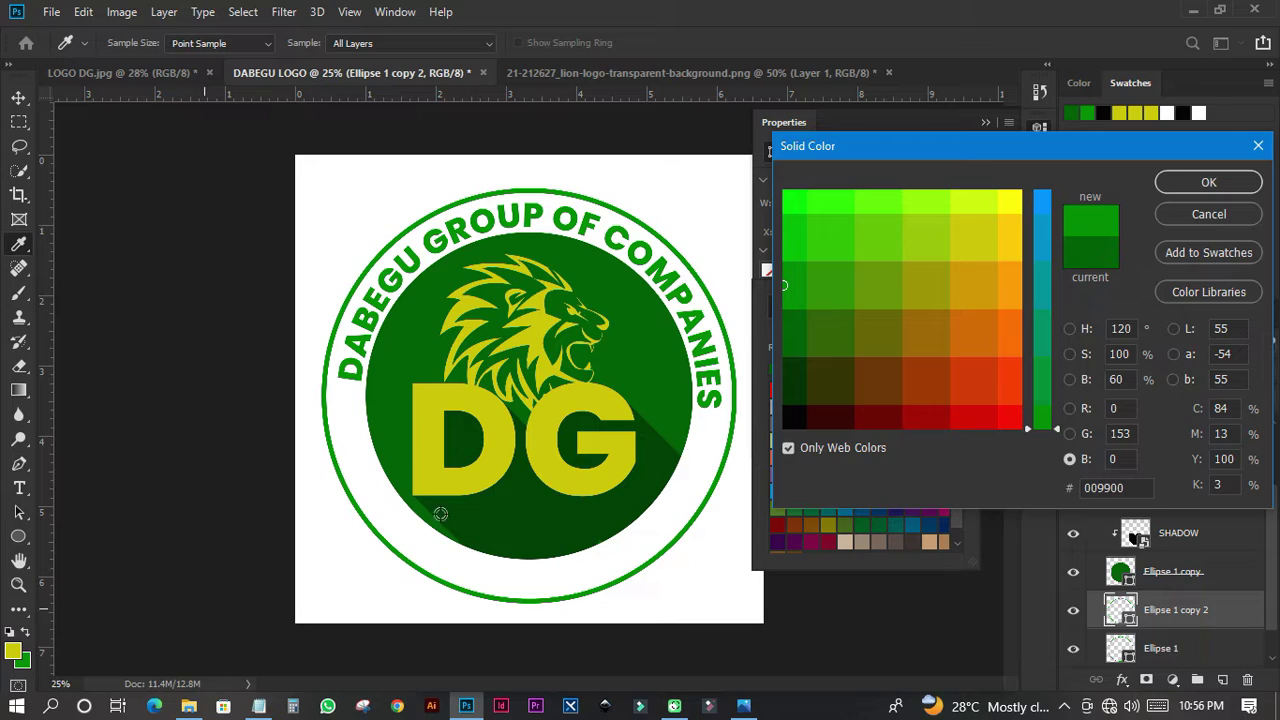
click(1180, 188)
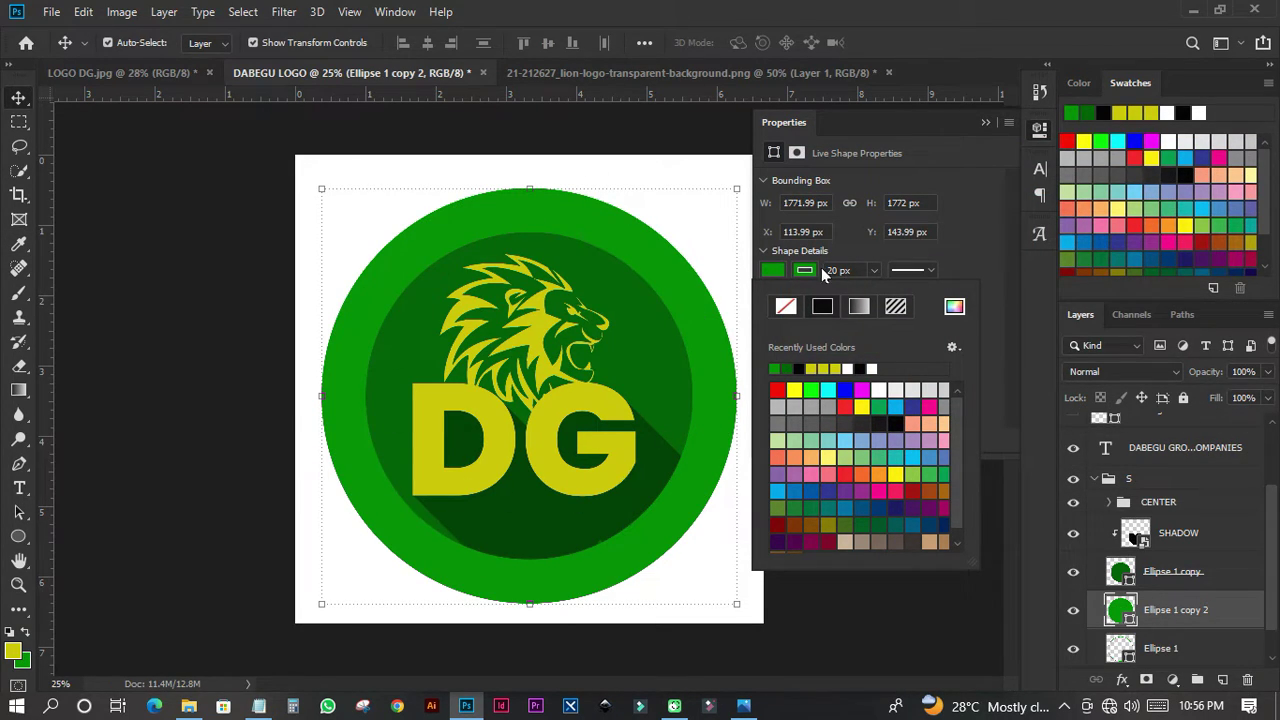
click(785, 307)
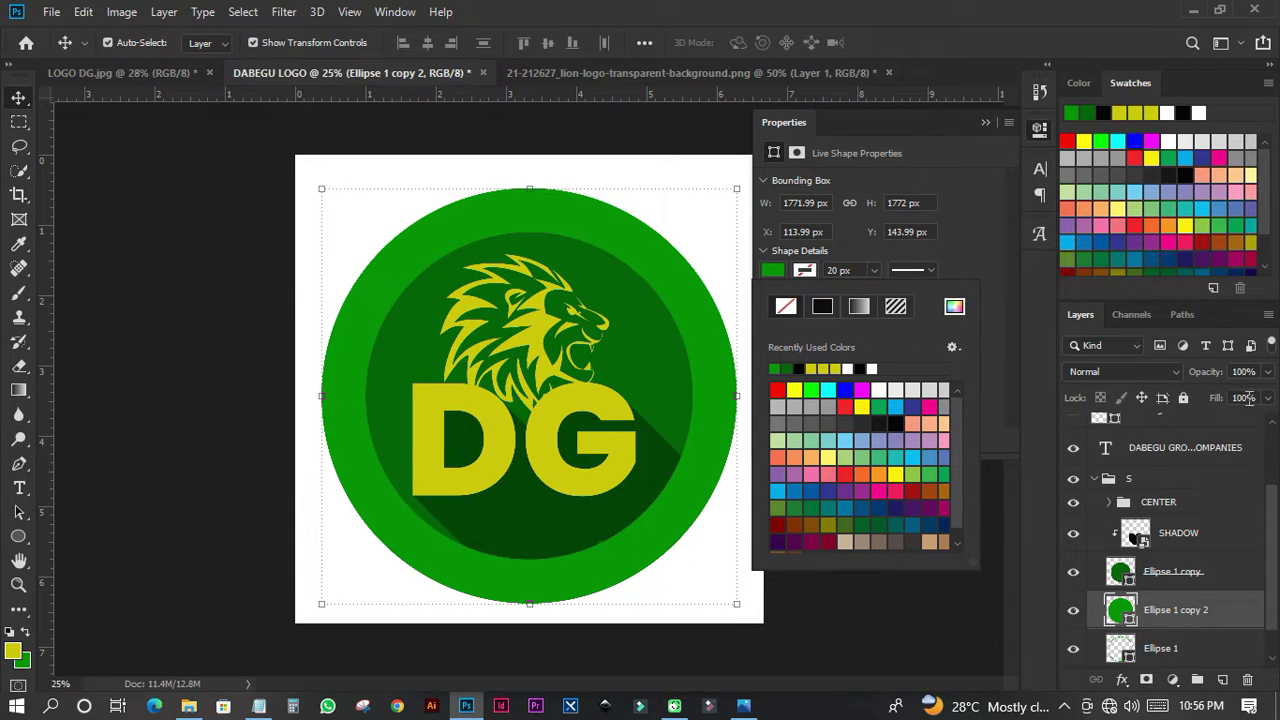
Step: Lower the filled circle's opacity to 35% and marquee-select the upper part of the logo down to just below the curved text's ends
click(1266, 372)
drag(1266, 397, 1210, 394)
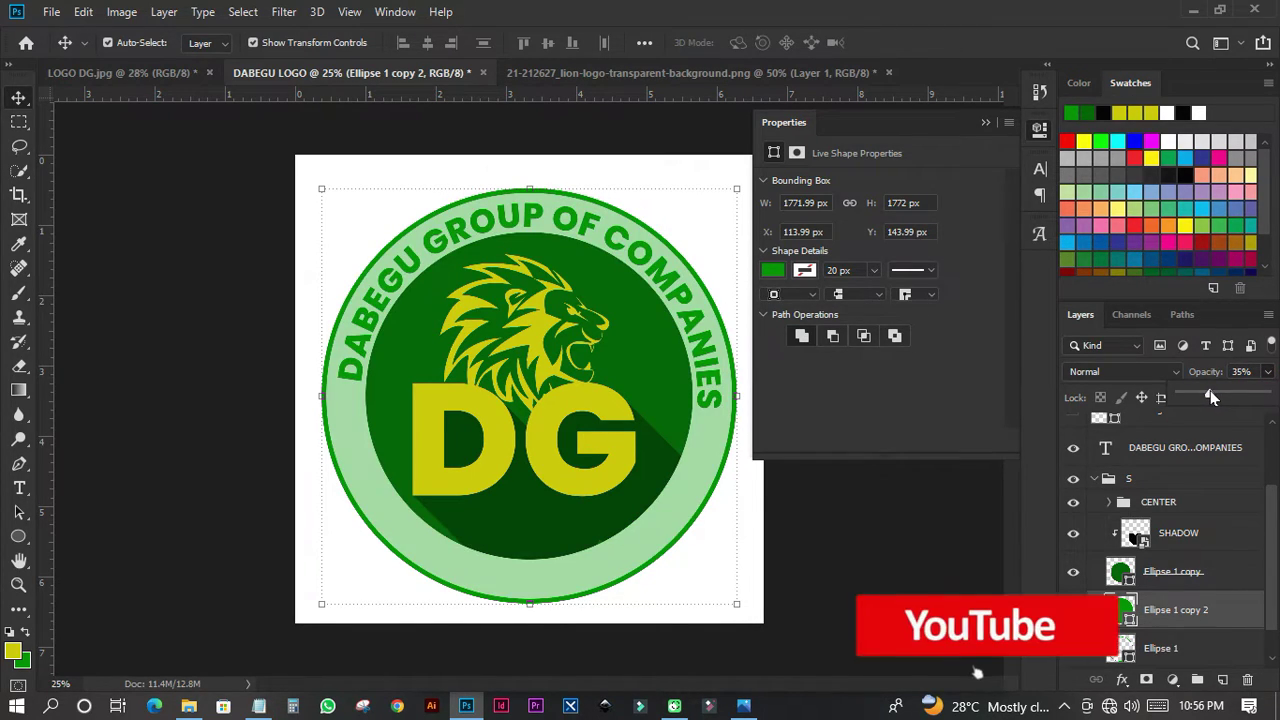
click(1040, 132)
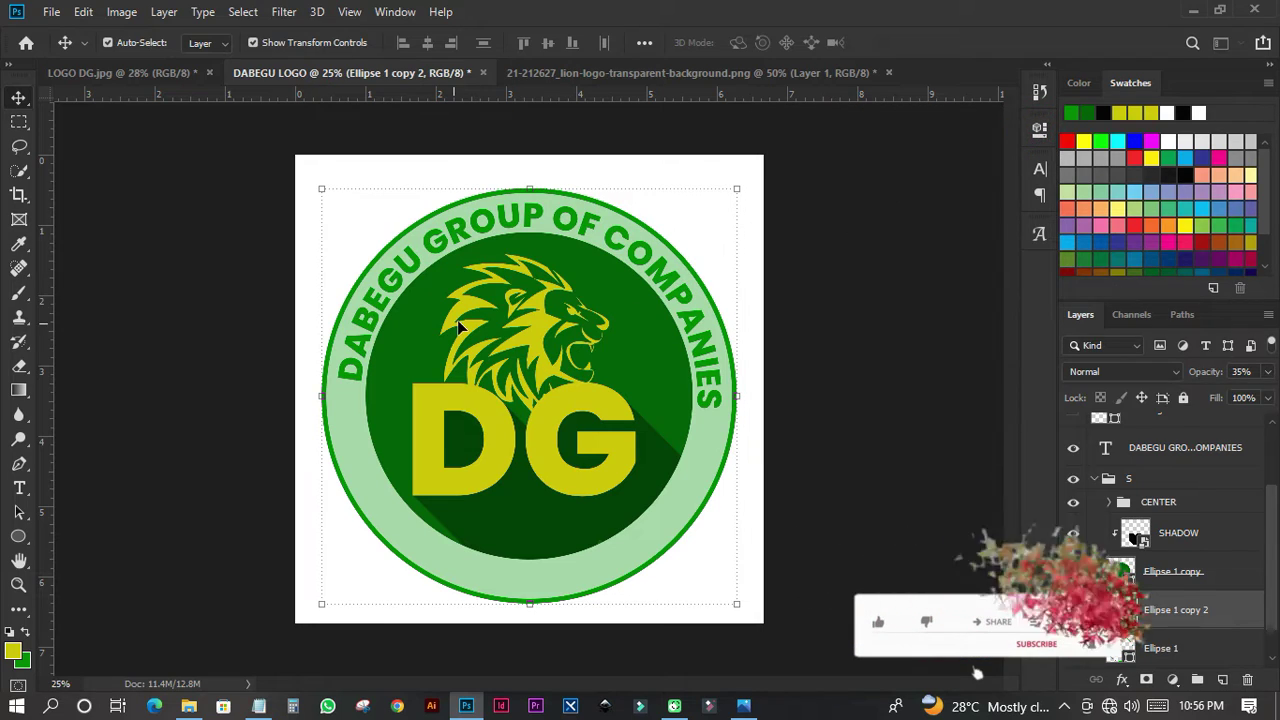
click(19, 121)
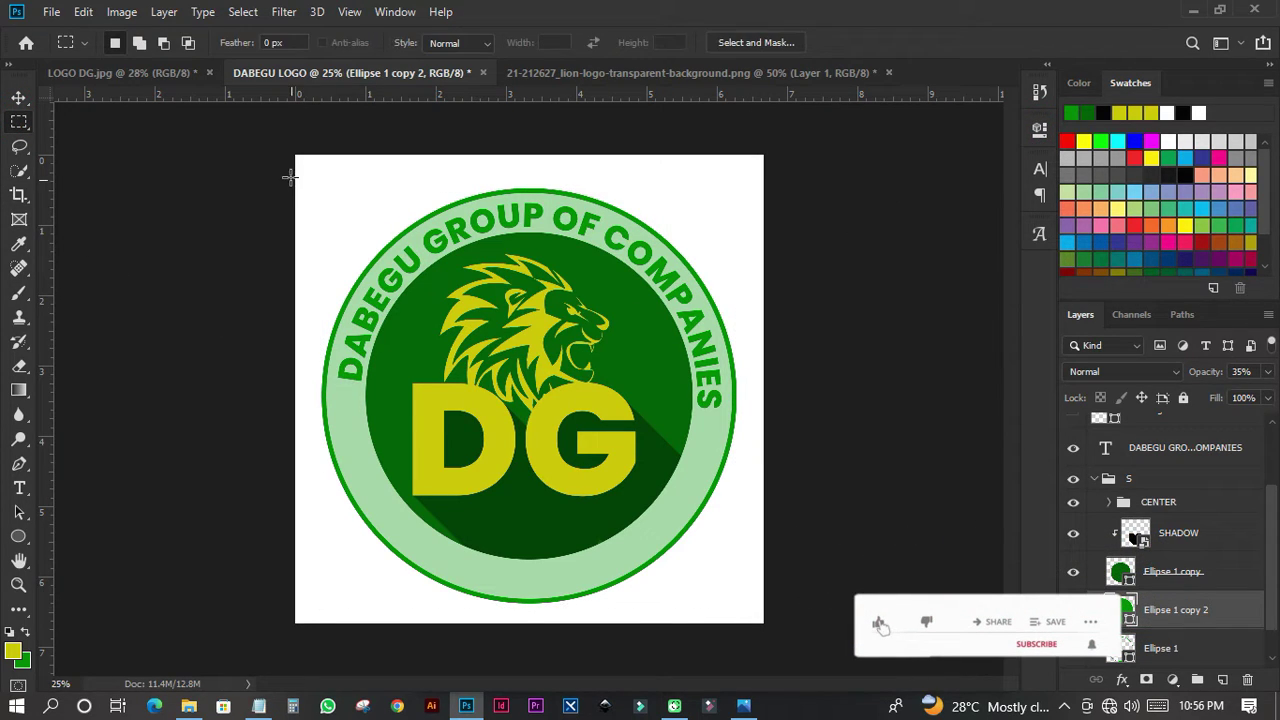
right_click(24, 123)
click(90, 126)
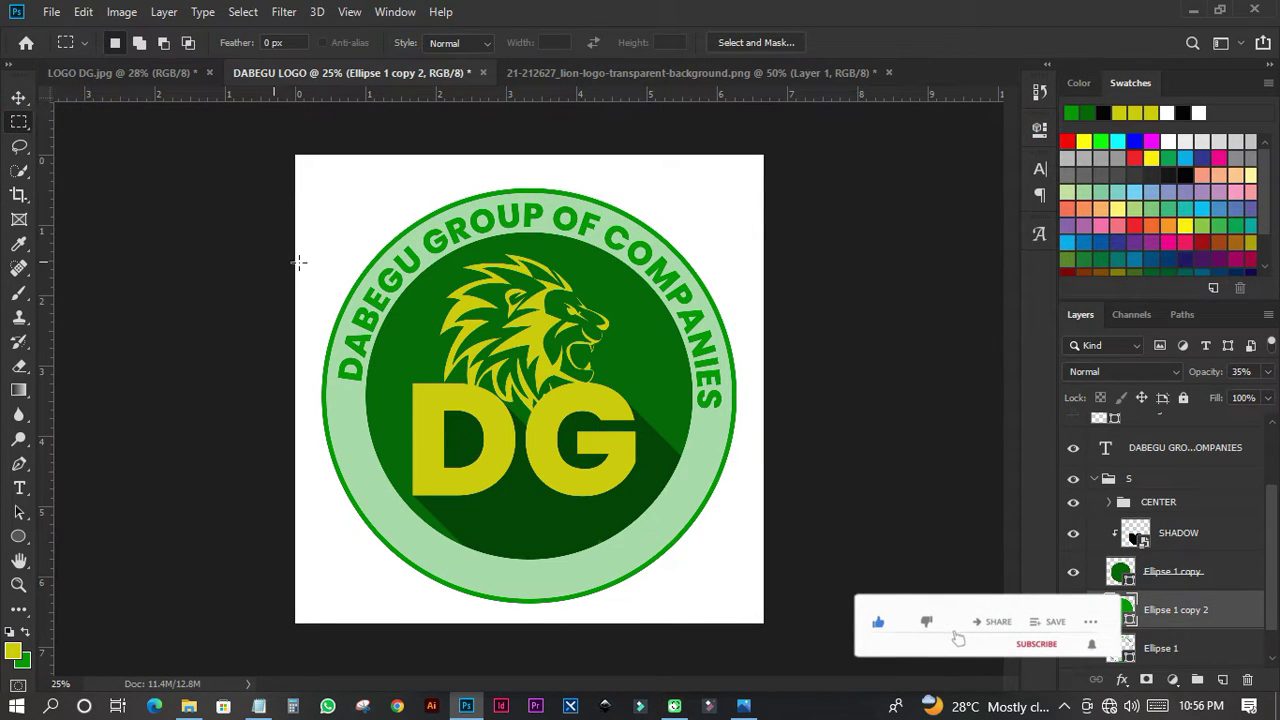
drag(283, 167, 797, 420)
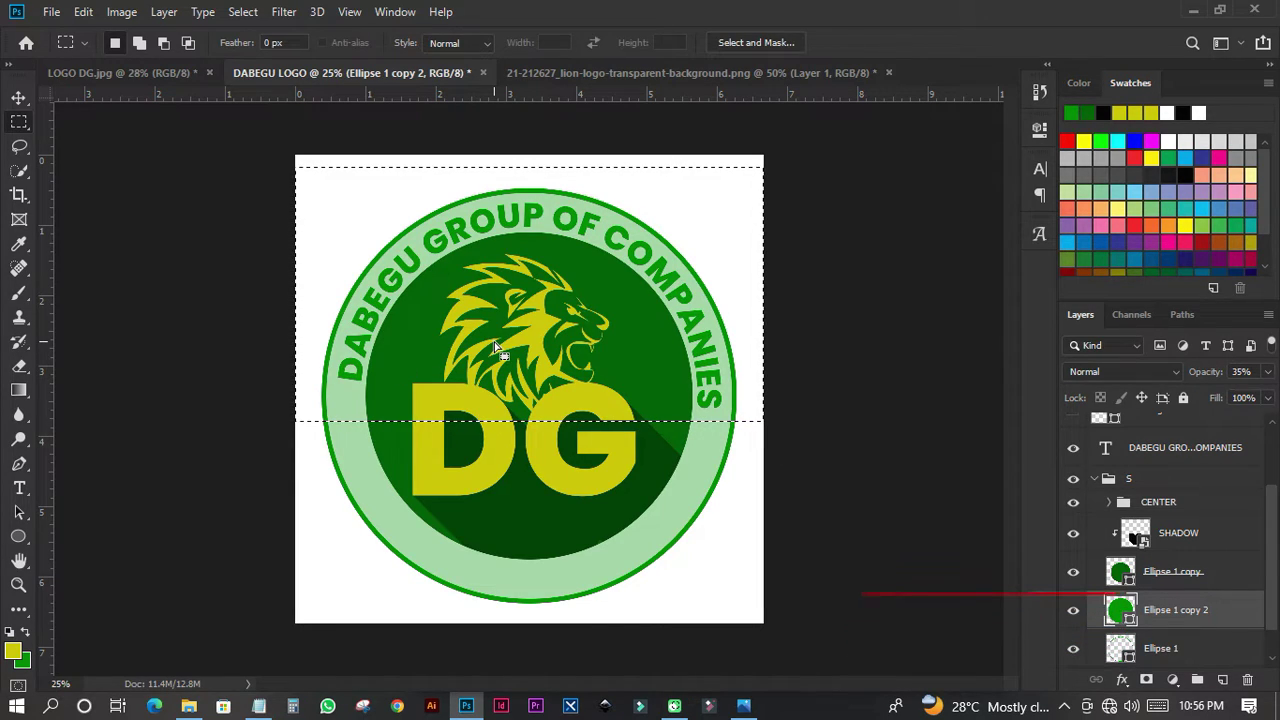
Step: Set the filled circle's opacity back to 100% and rasterize its layer
click(1268, 372)
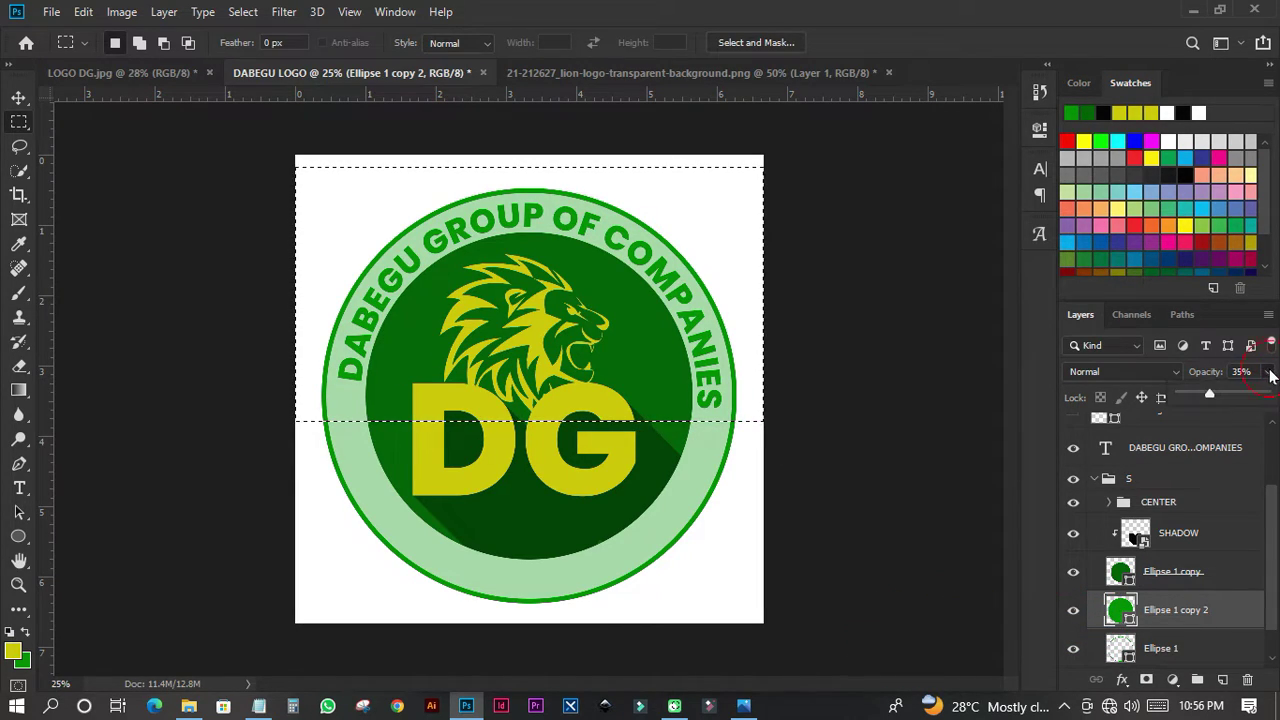
drag(1217, 392, 1266, 395)
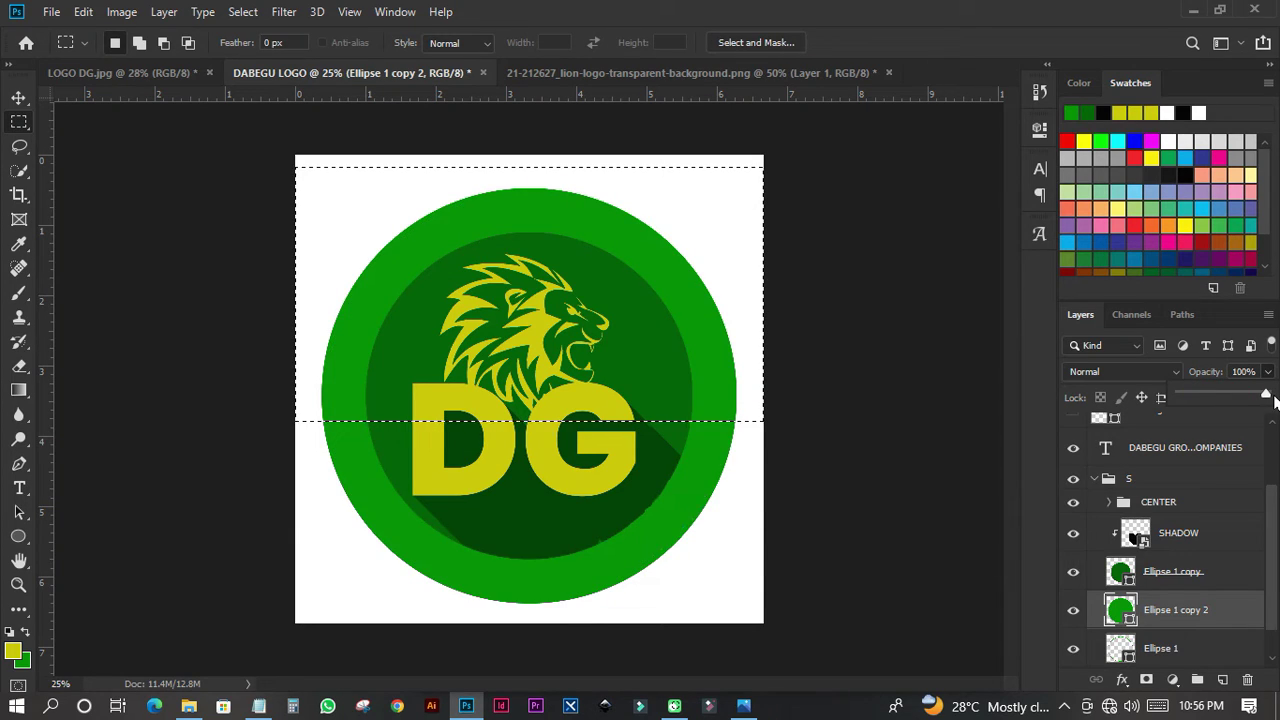
right_click(1184, 610)
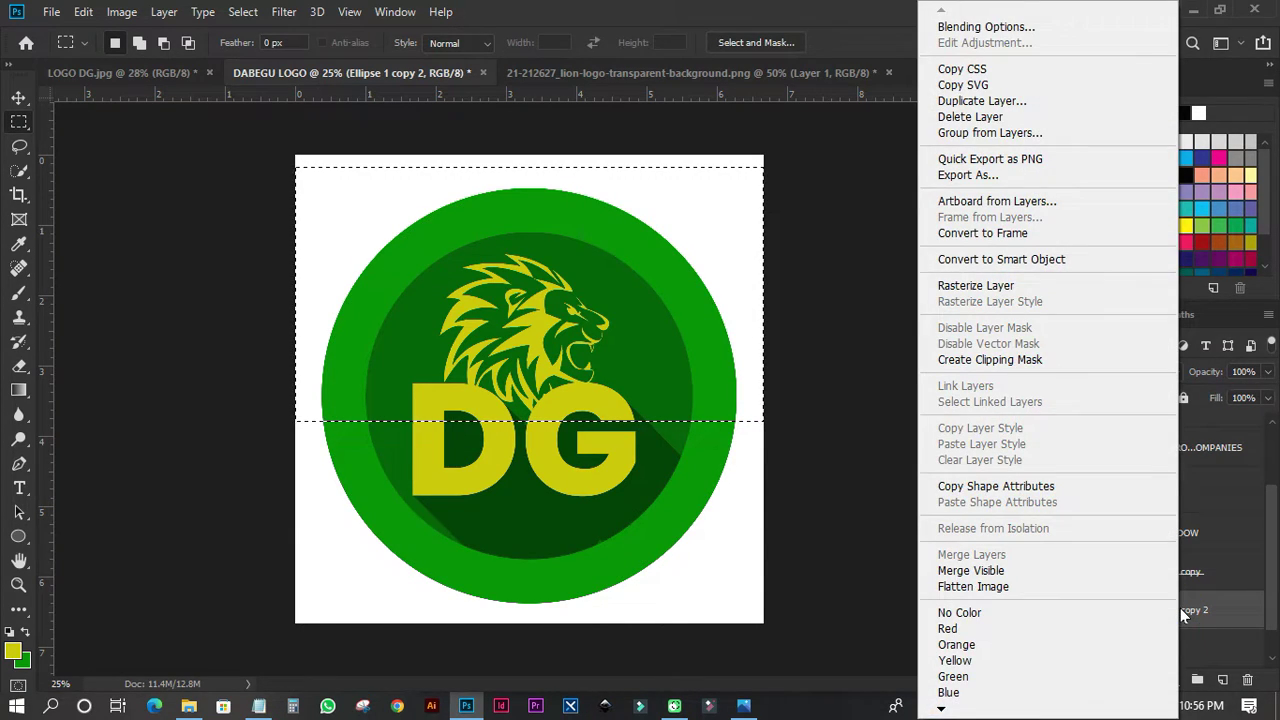
click(997, 285)
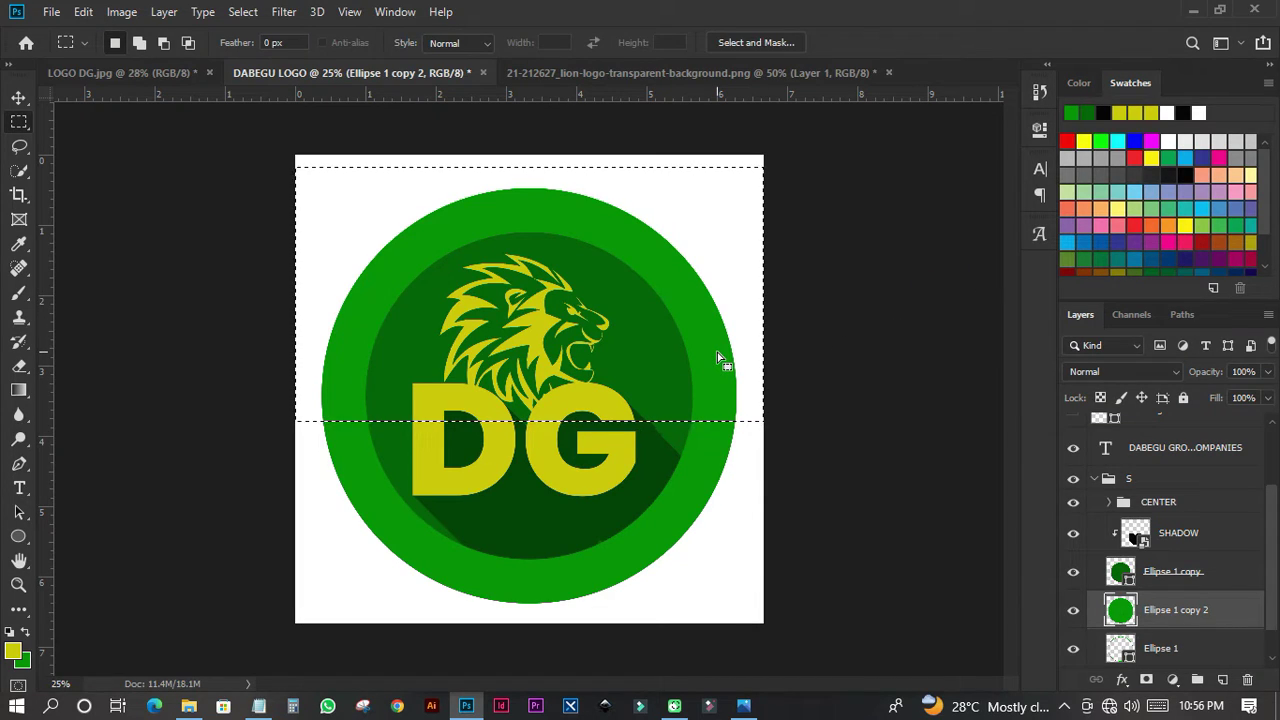
Step: Delete the selected upper part of the green circle, then clear the selection and deselect the layer
key(Delete)
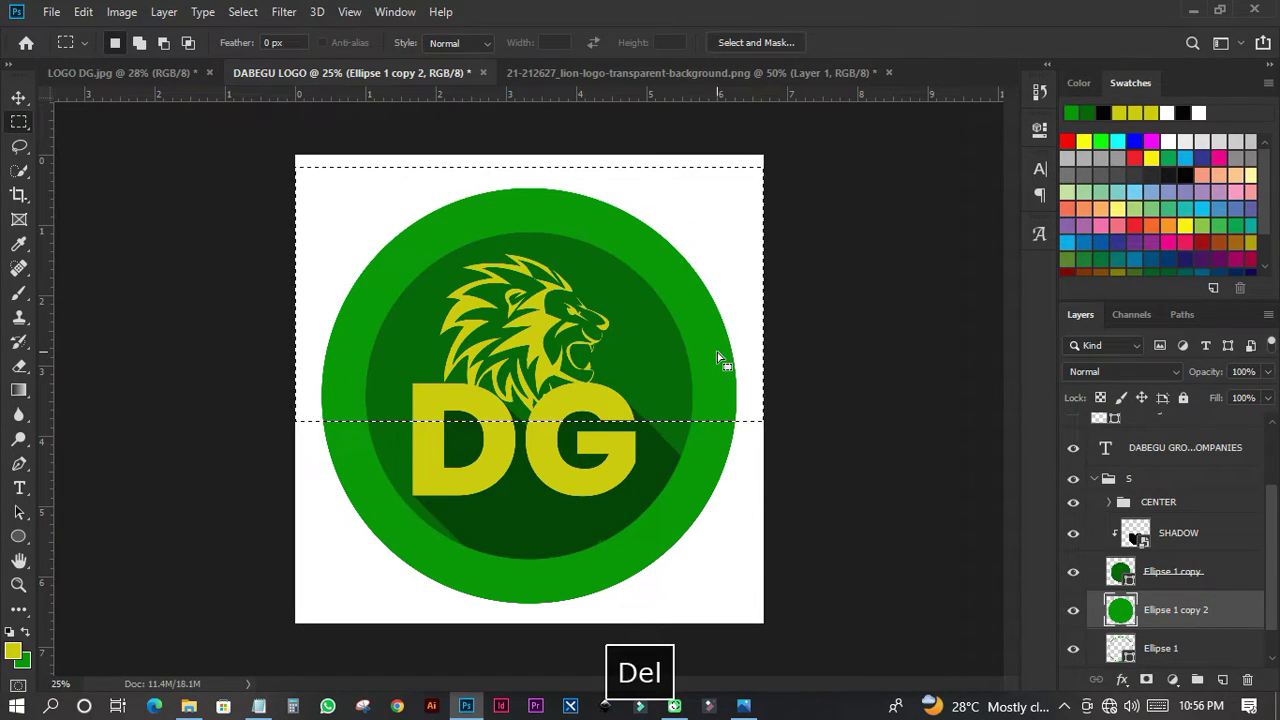
click(243, 11)
click(258, 49)
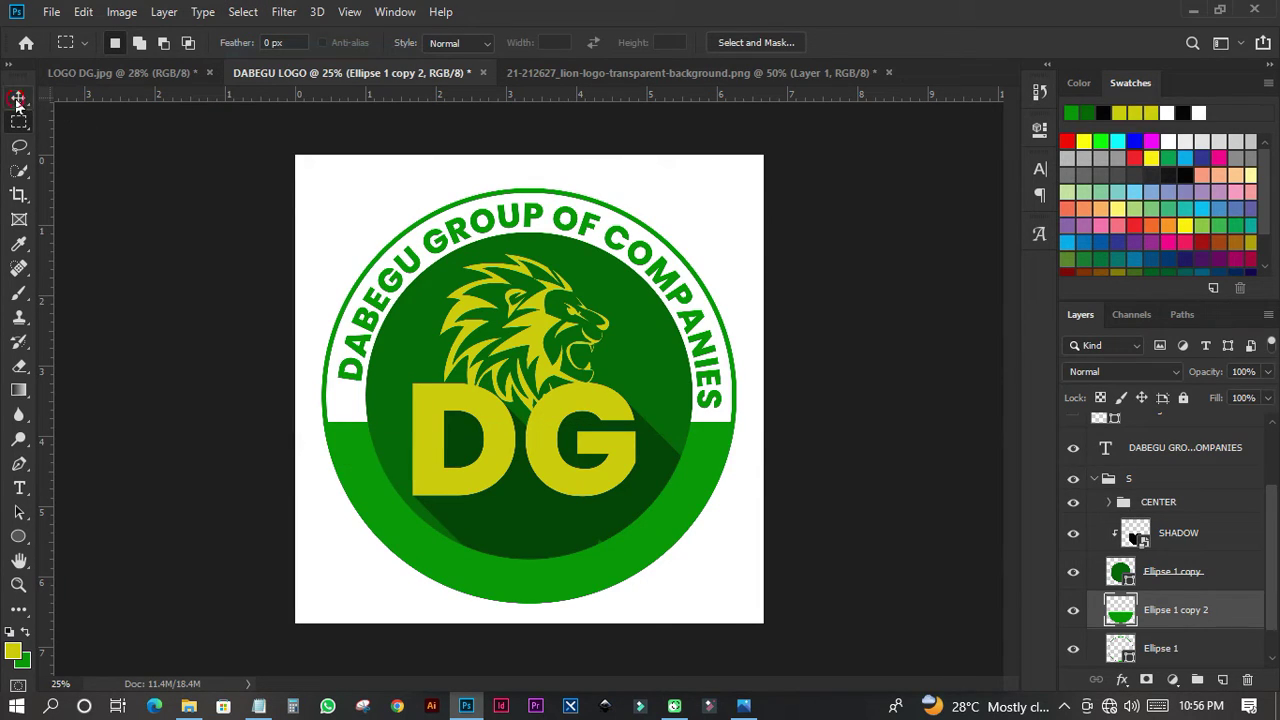
key(v)
click(126, 304)
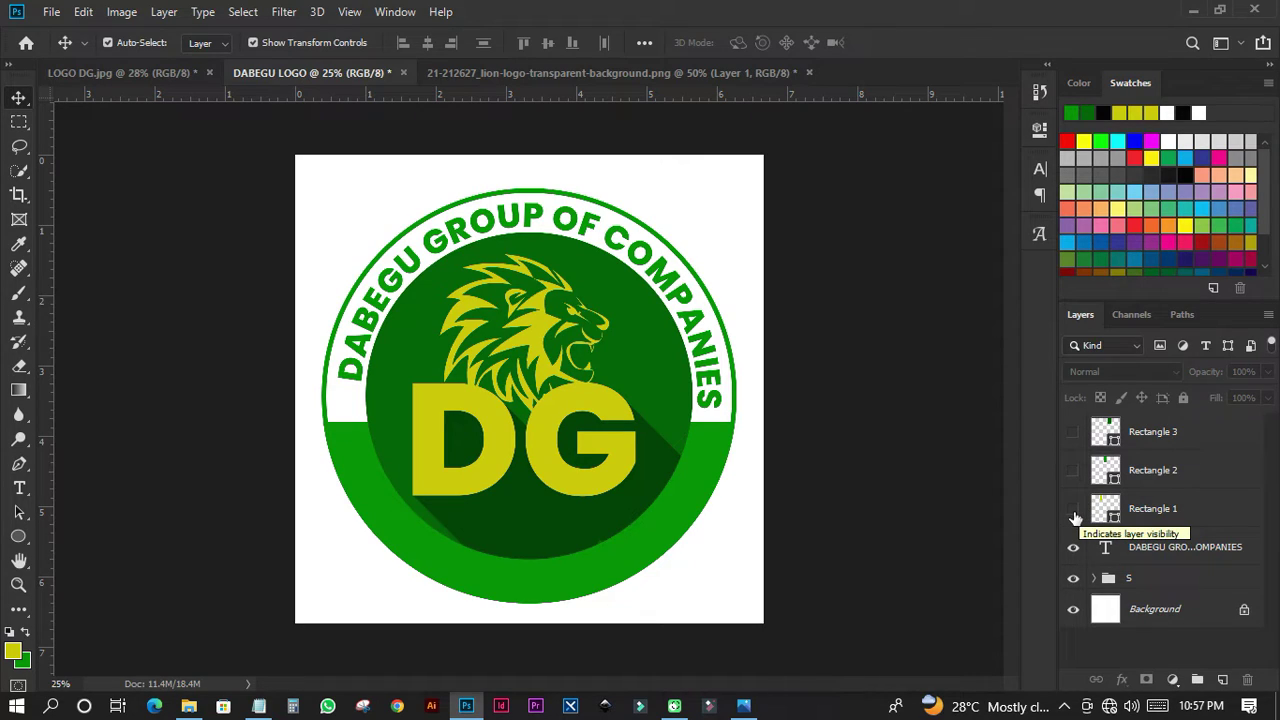
Step: Show the color sample layers Rectangle 1, 2 and 3 to compare them with the logo, and hide them again
click(1073, 509)
click(1073, 470)
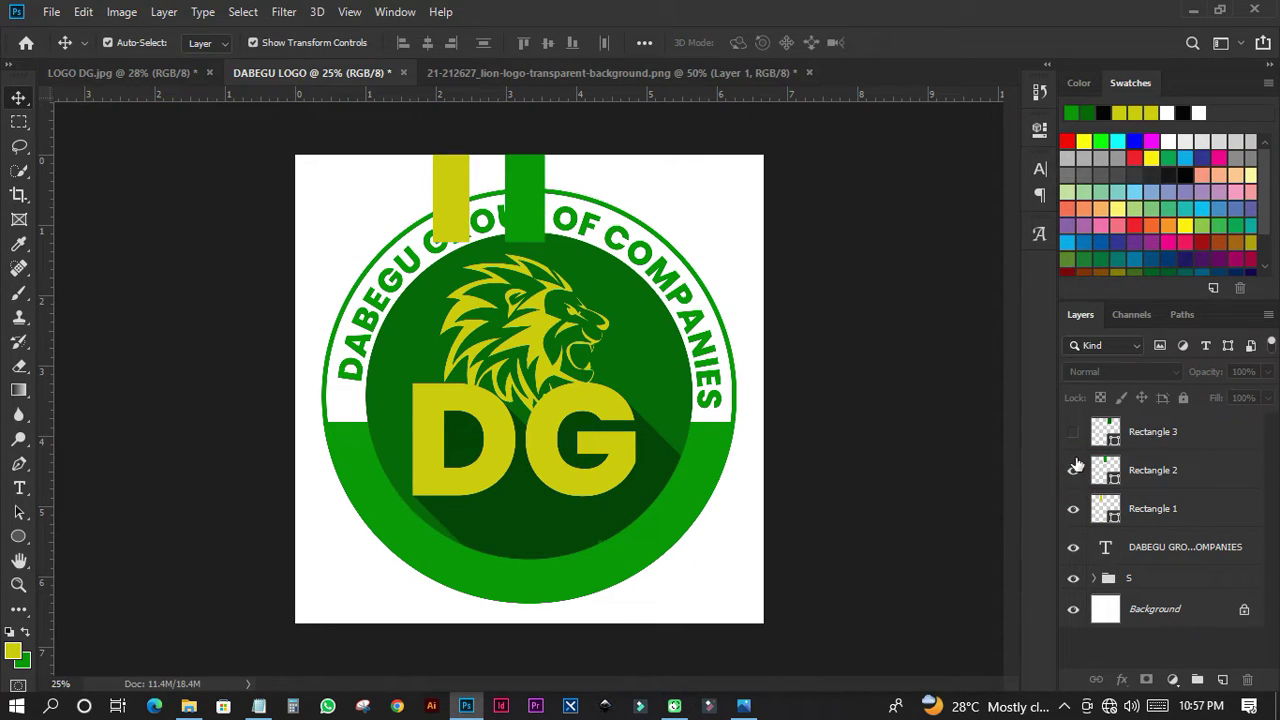
click(1073, 433)
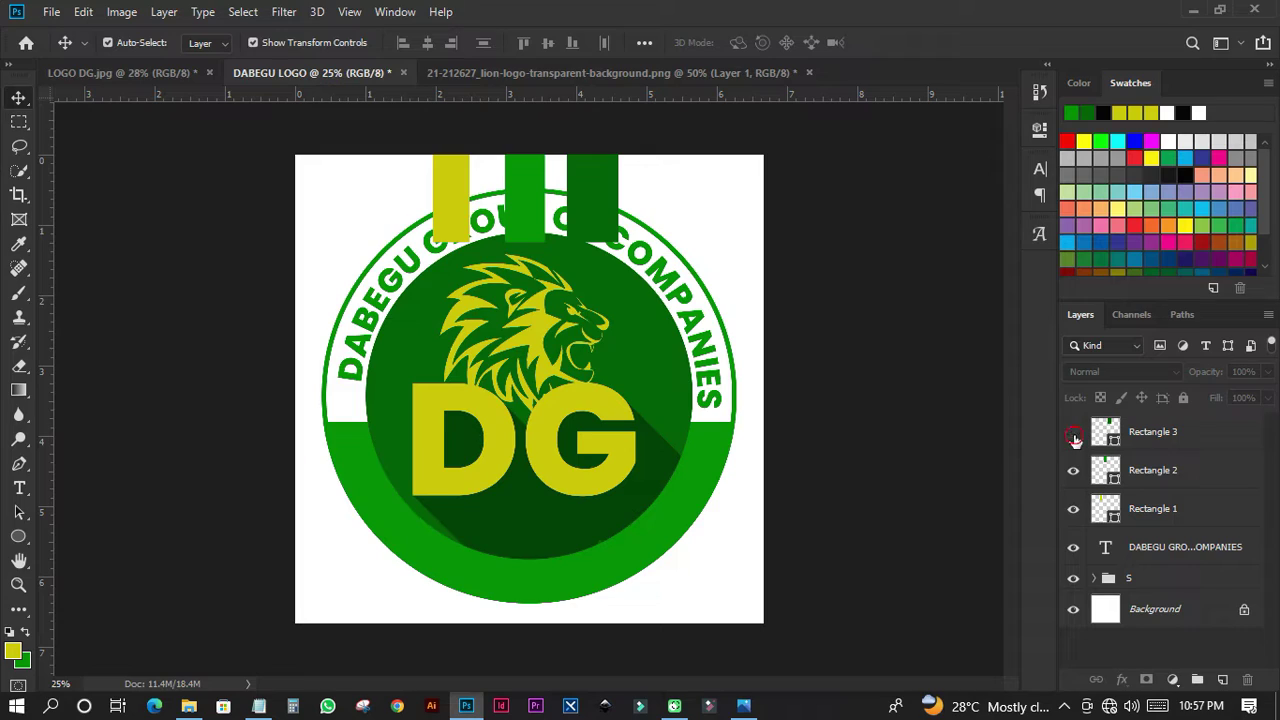
click(1073, 433)
click(1073, 470)
click(1076, 510)
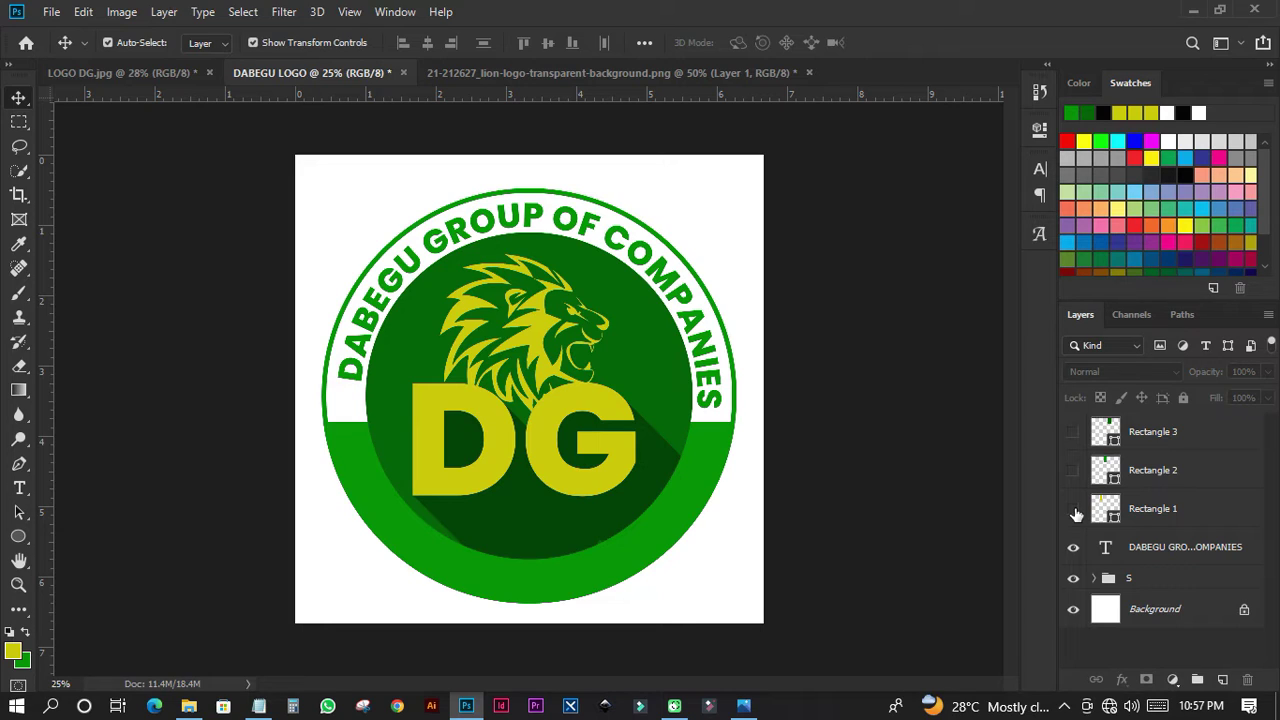
click(831, 411)
scroll(427, 490, up, 1)
scroll(427, 490, down, 3)
scroll(427, 490, up, 4)
scroll(427, 490, down, 1)
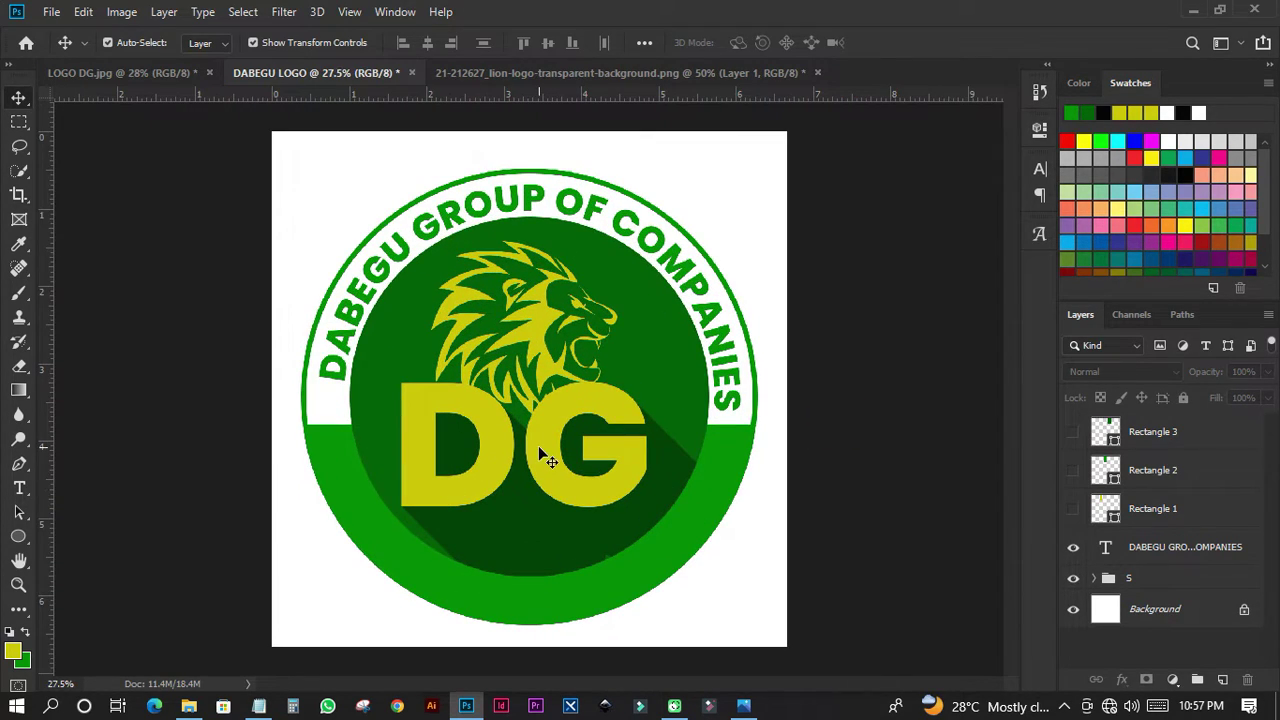